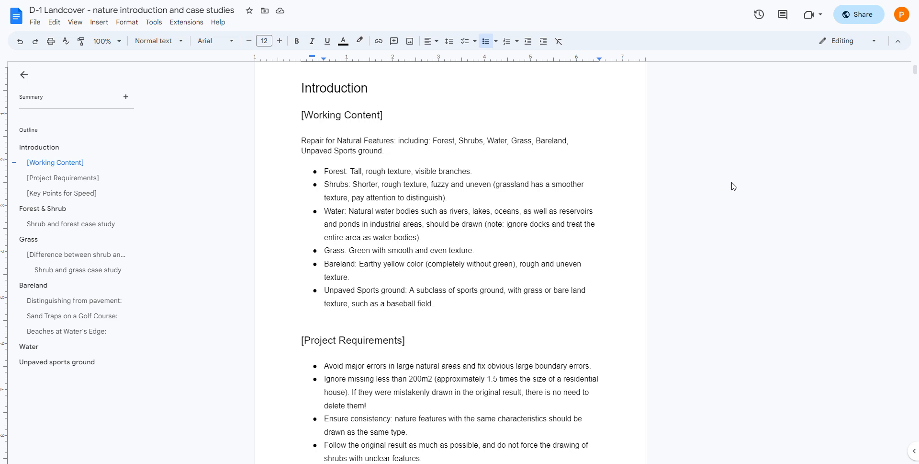
# Read the feature definitions for forest, shrubs, water, grass, bareland and unpaved sports ground under [Working Content]
pyautogui.scroll(-1, 556, 181)
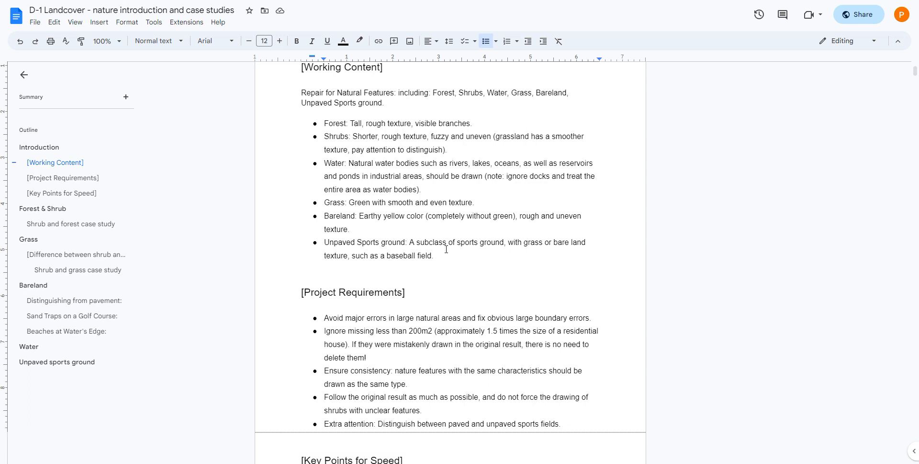
pyautogui.doubleClick(486, 124)
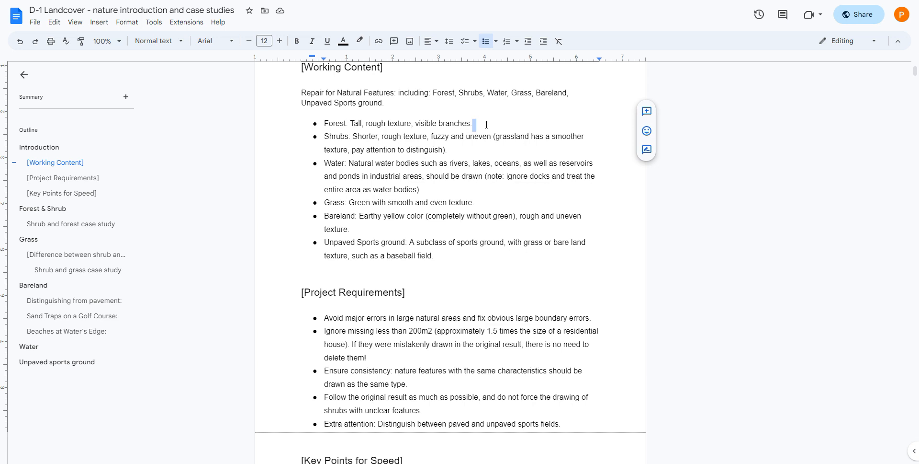
pyautogui.click(467, 147)
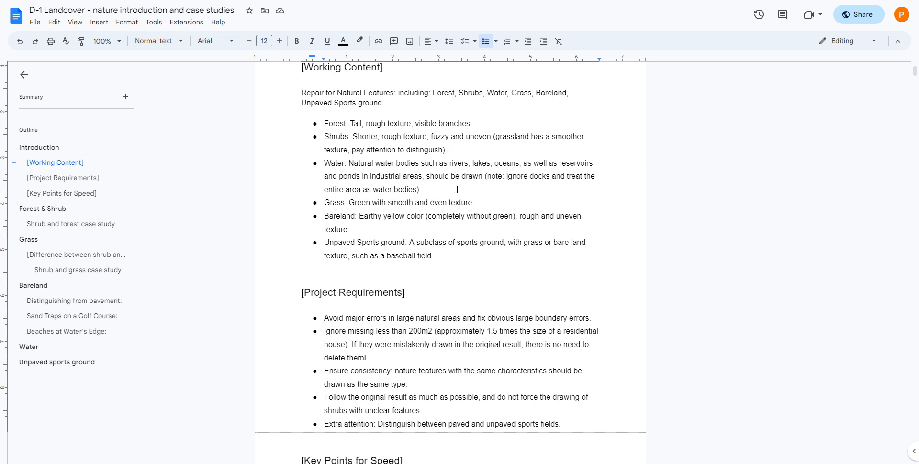
pyautogui.scroll(-1, 458, 190)
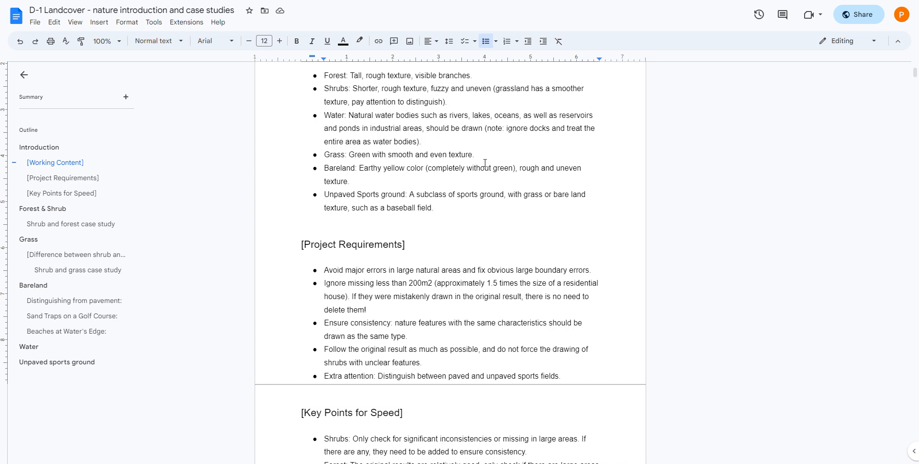
pyautogui.scroll(-1, 500, 156)
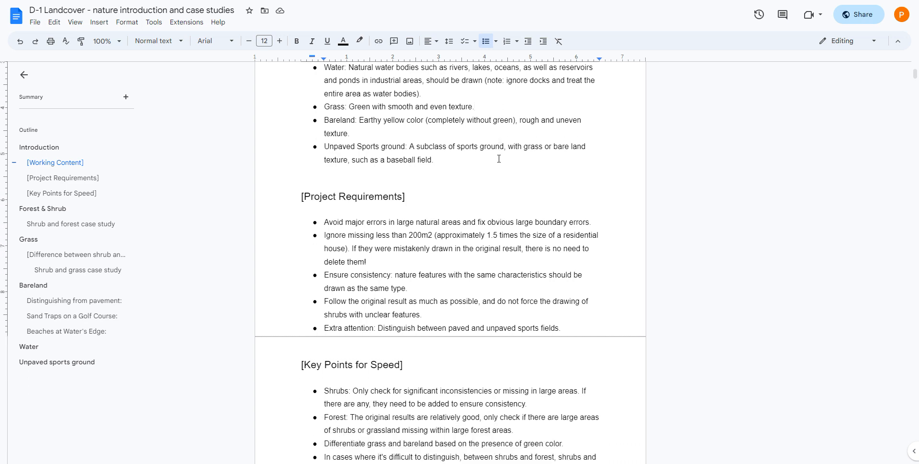
pyautogui.scroll(1, 499, 158)
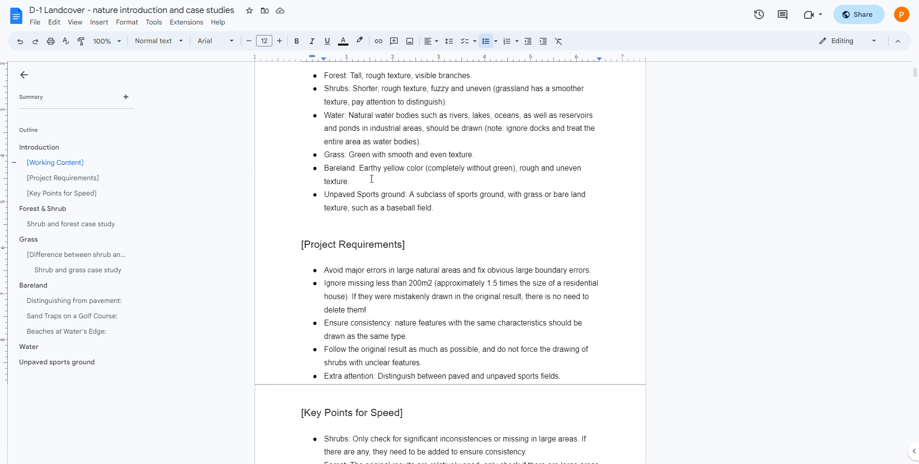
pyautogui.scroll(-1, 489, 168)
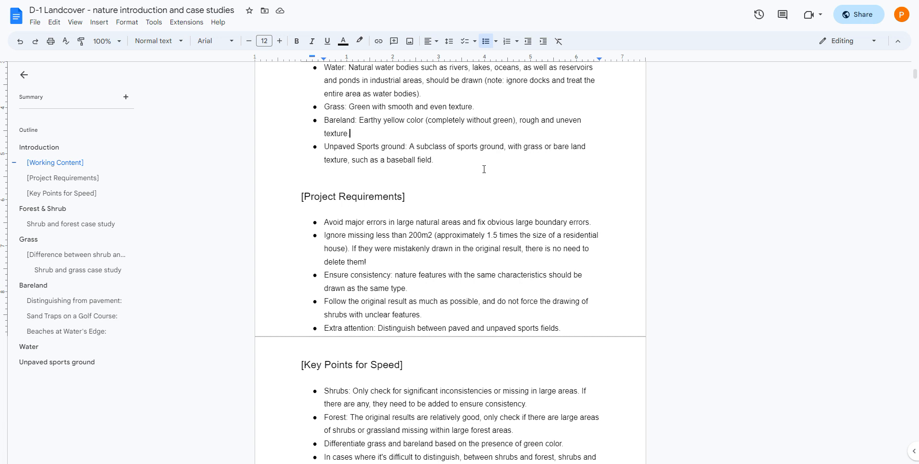
pyautogui.scroll(4, 484, 168)
pyautogui.scroll(-2, 450, 153)
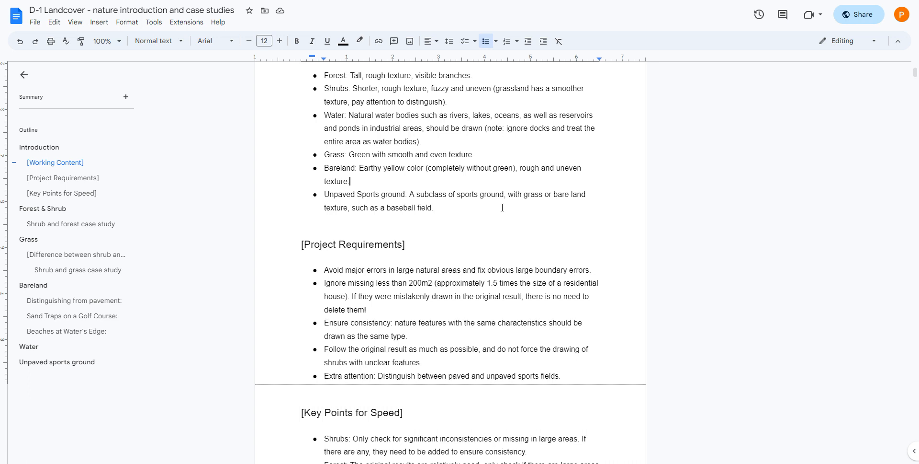
# Review the [Project Requirements] bullets on large errors, the 200m2 limit, consistency, following original results and sports fields
pyautogui.scroll(-3, 502, 207)
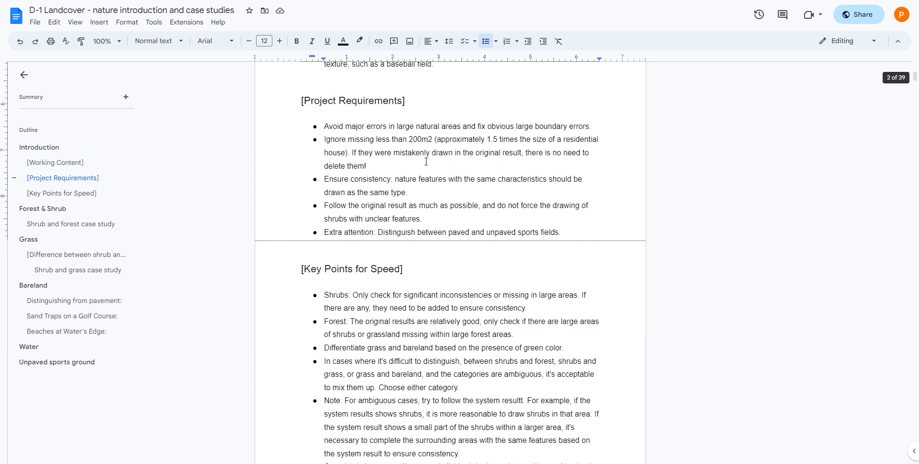
pyautogui.scroll(-1, 474, 157)
pyautogui.scroll(1, 473, 157)
pyautogui.click(448, 153)
pyautogui.click(431, 164)
pyautogui.scroll(-1, 423, 147)
pyautogui.click(423, 146)
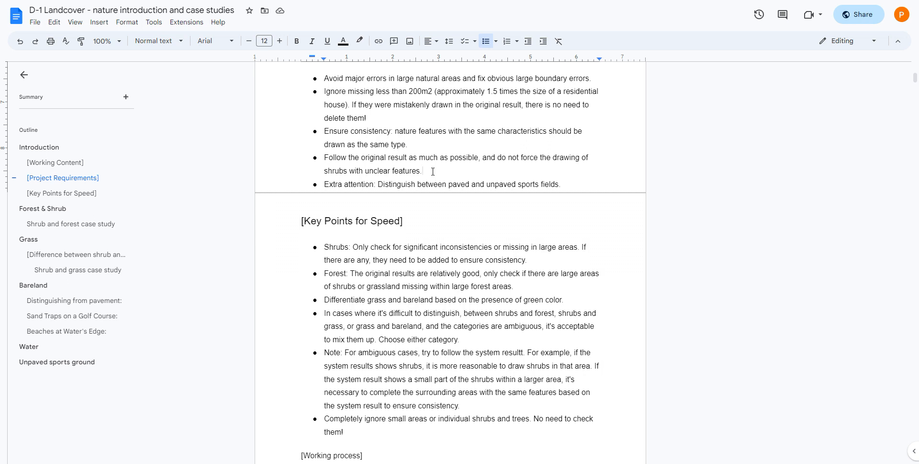
pyautogui.scroll(-1, 427, 187)
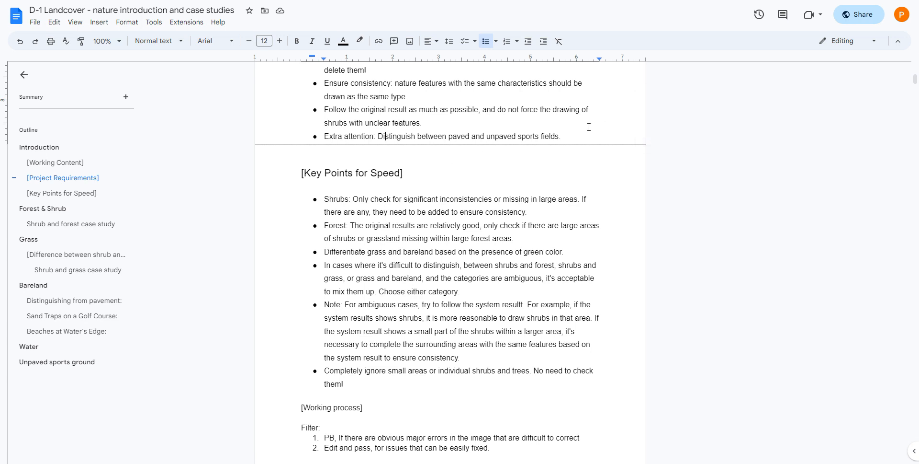
# Correct the misspelled "resultt" to "result" in the Note bullet under [Key Points for Speed]
pyautogui.scroll(-2, 561, 173)
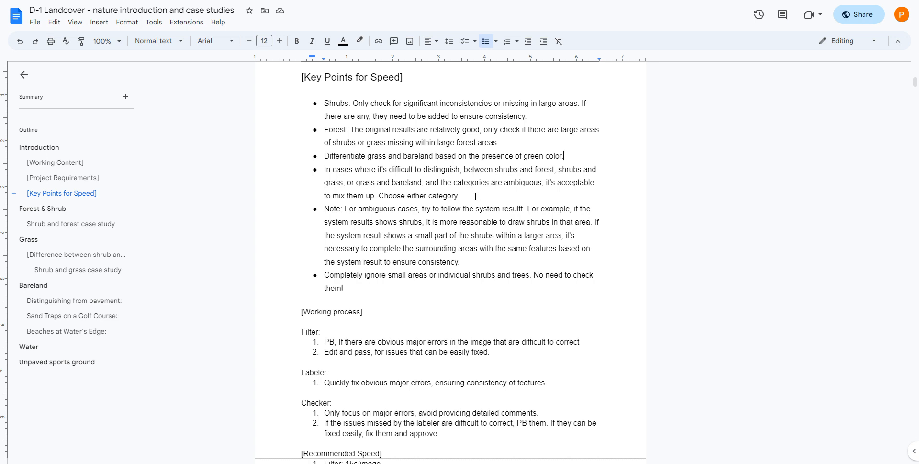
pyautogui.moveTo(440, 209); pyautogui.dragTo(520, 209)
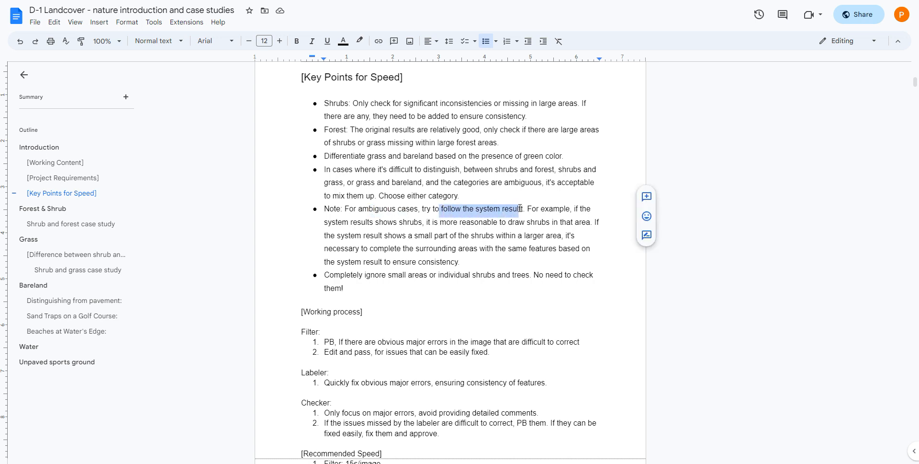
pyautogui.click(523, 207)
pyautogui.press('BackSpace')
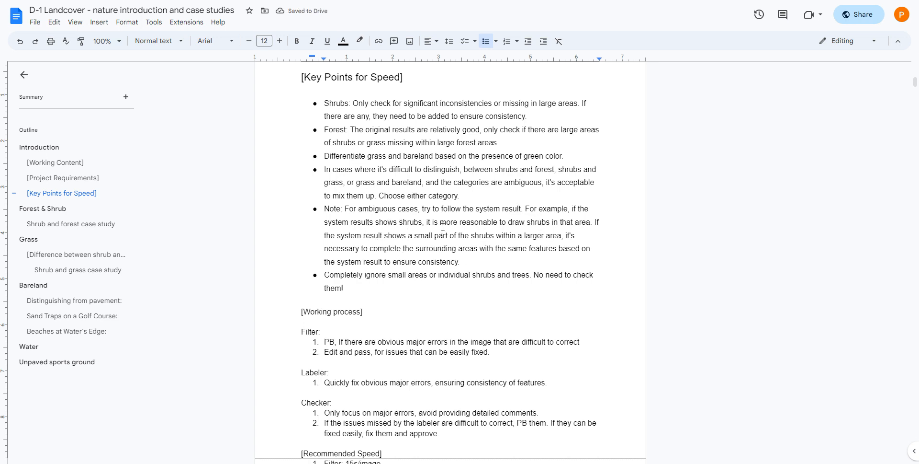
# Review the remaining speed key points, the Filter, Labeler and Checker working process, and the recommended filter speed
pyautogui.click(496, 264)
pyautogui.scroll(-1, 496, 264)
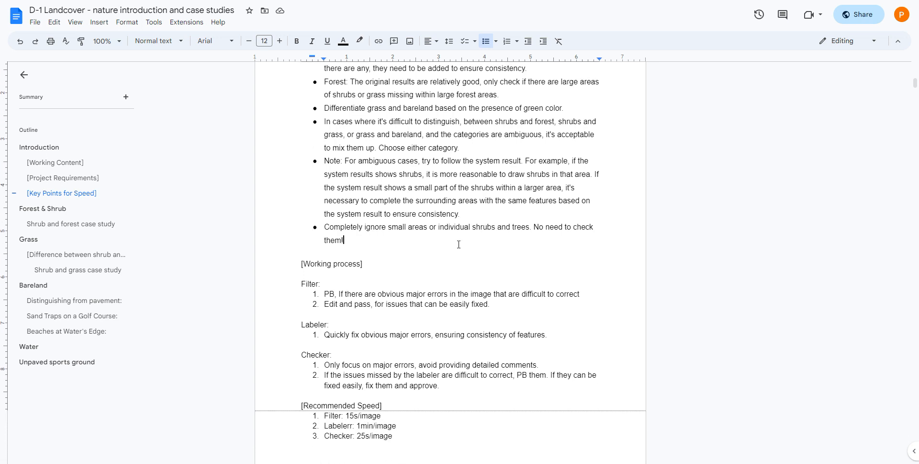
pyautogui.scroll(-1, 458, 244)
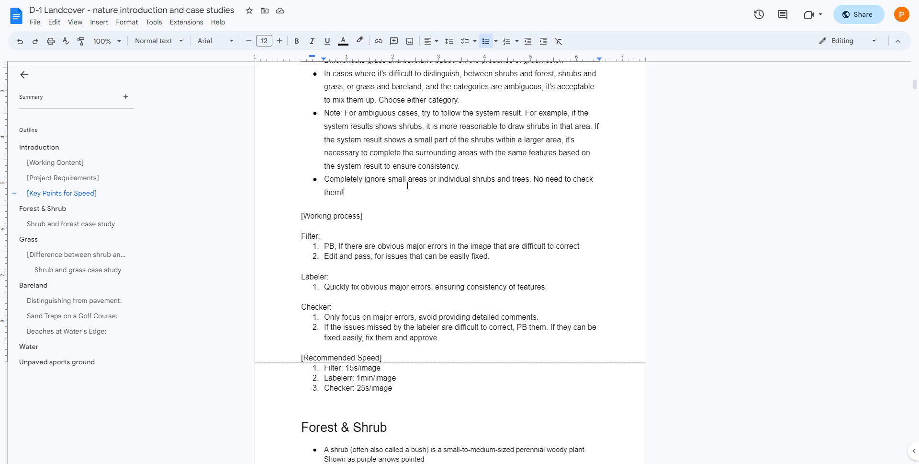
pyautogui.scroll(-2, 407, 185)
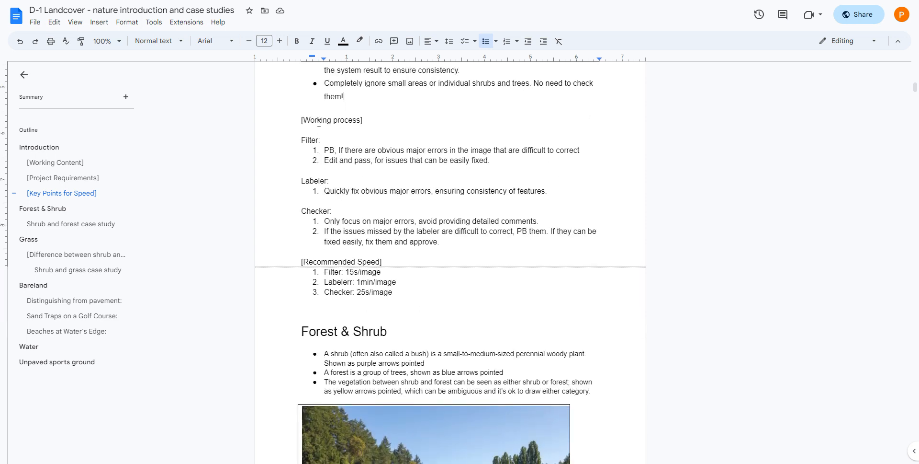
pyautogui.click(350, 141)
pyautogui.click(535, 158)
pyautogui.scroll(-1, 386, 149)
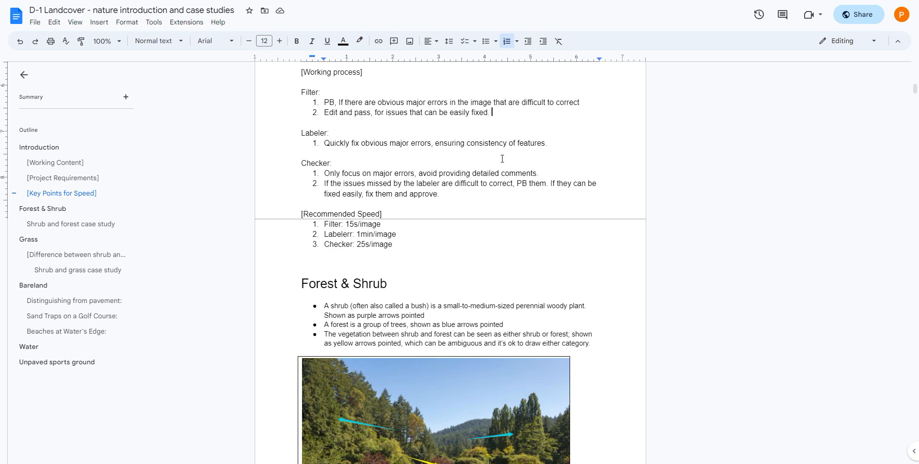
pyautogui.click(563, 175)
pyautogui.click(403, 224)
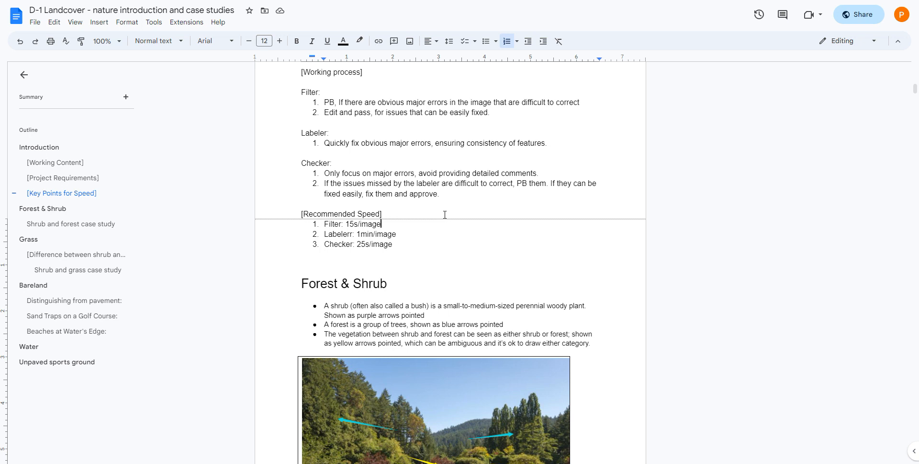
# Correct the misspelled "Labelerr" to "Labeler" in the [Recommended Speed] list
pyautogui.scroll(-1, 445, 214)
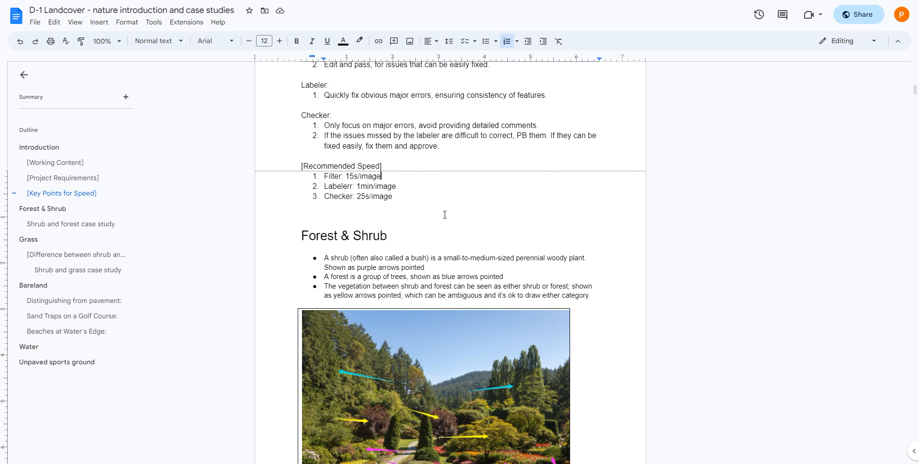
pyautogui.click(351, 186)
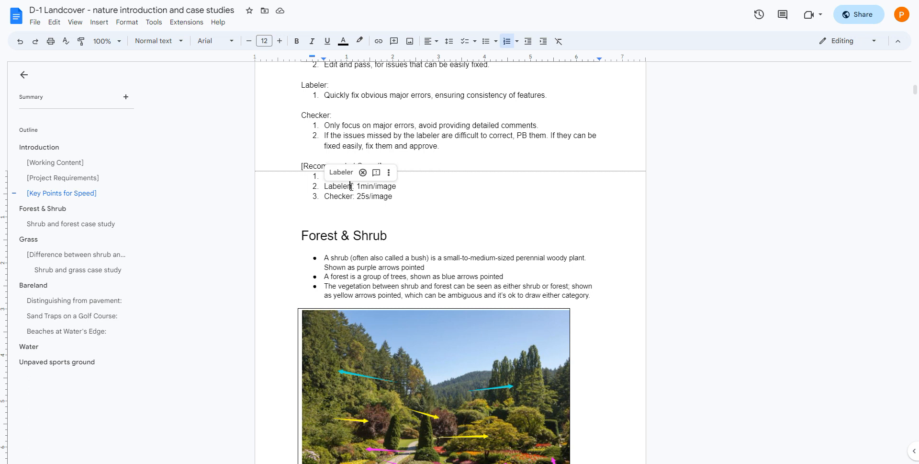
pyautogui.press('BackSpace')
pyautogui.click(446, 213)
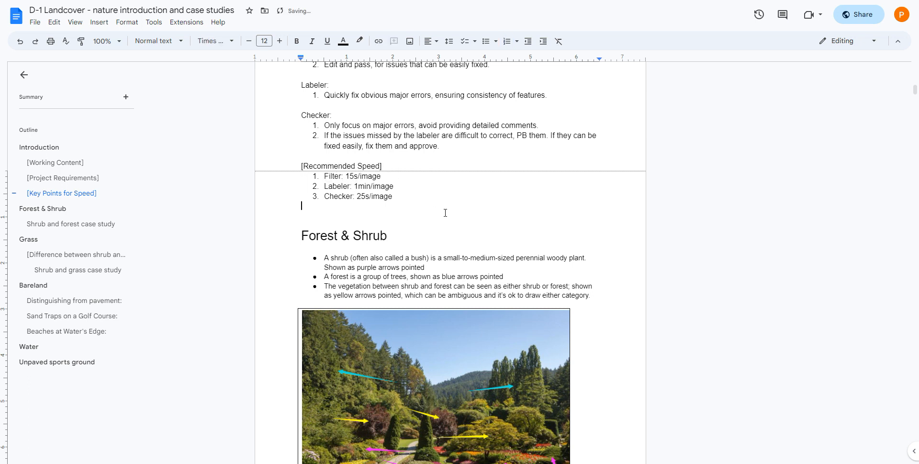
# Look through the Forest & Shrub case studies and the Grass section, including the shrub and grass comparison
pyautogui.scroll(-10, 445, 210)
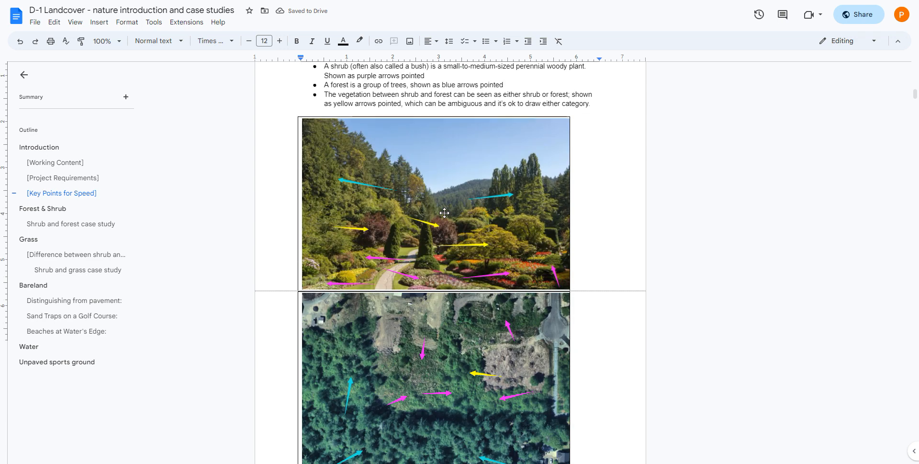
pyautogui.scroll(-15, 623, 205)
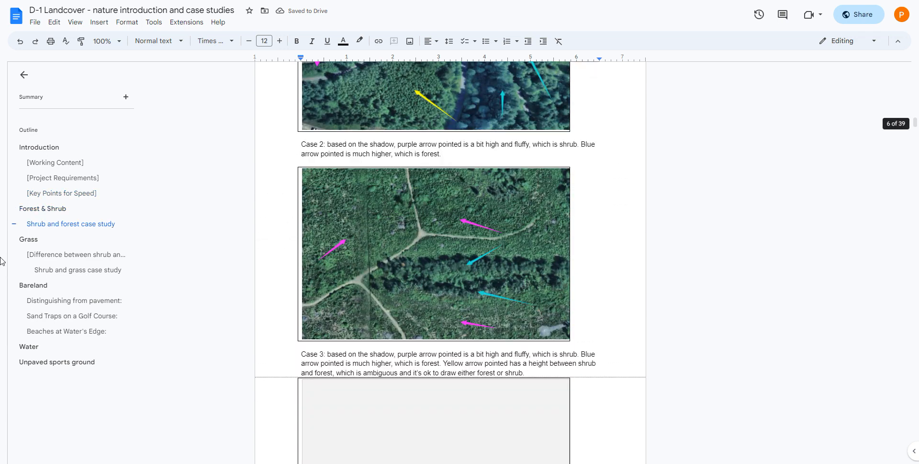
pyautogui.click(20, 239)
pyautogui.scroll(-1, 589, 233)
pyautogui.scroll(-6, 590, 233)
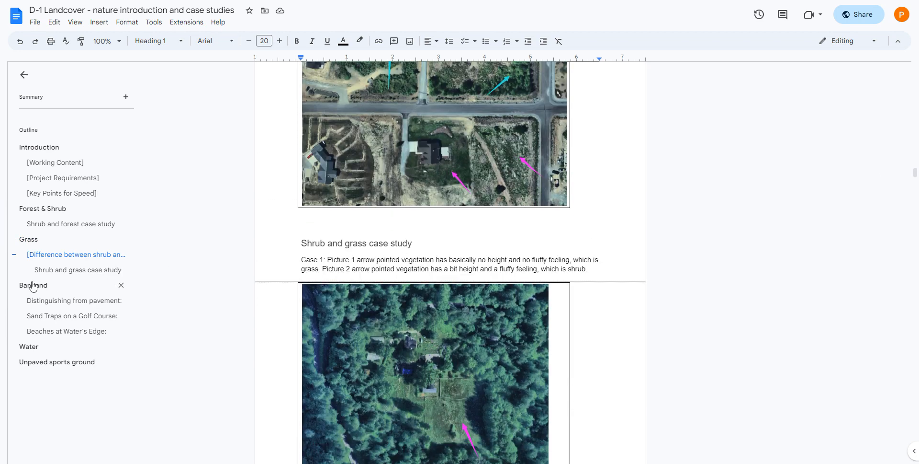
# Go to the Bareland section and look through its examples on distinguishing bareland from pavement
pyautogui.click(30, 285)
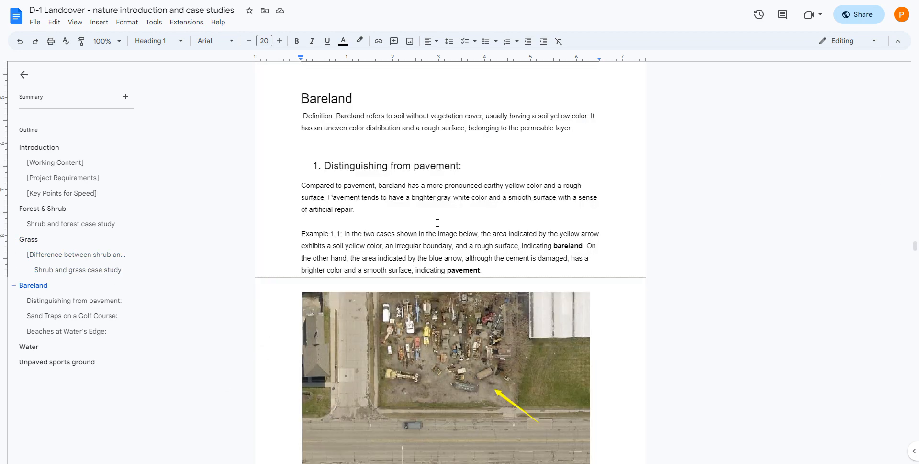
pyautogui.scroll(-1, 428, 232)
pyautogui.scroll(-9, 429, 233)
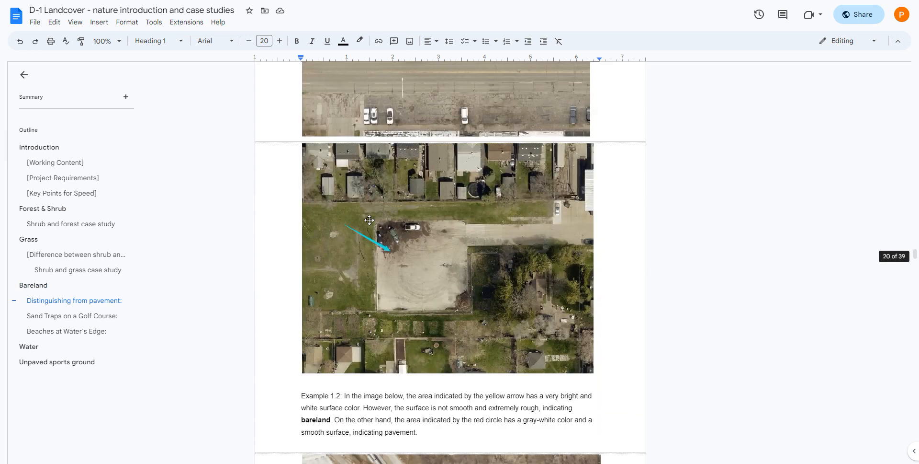
pyautogui.scroll(-4, 416, 280)
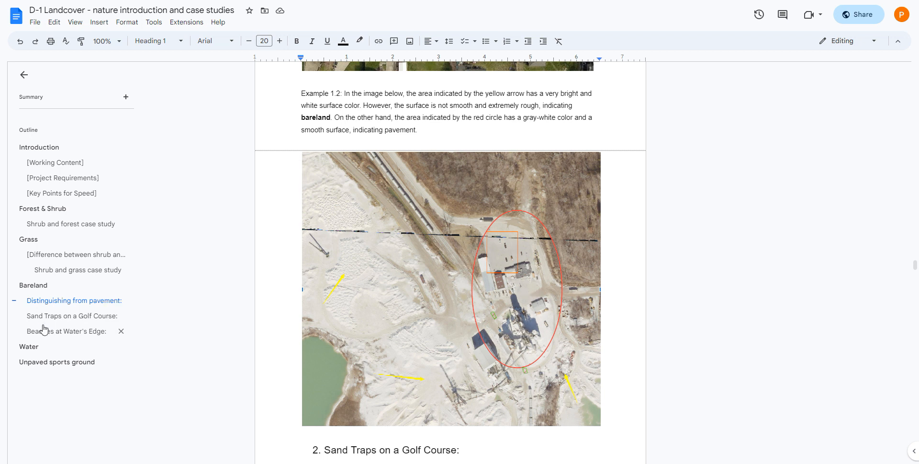
# Go to the Water section and the Unpaved sports ground section, and look through the sports ground example images
pyautogui.click(35, 347)
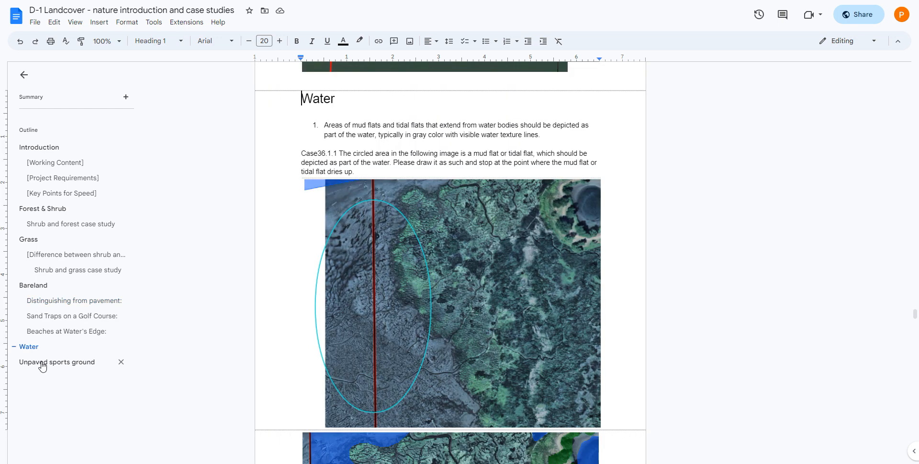
pyautogui.click(43, 363)
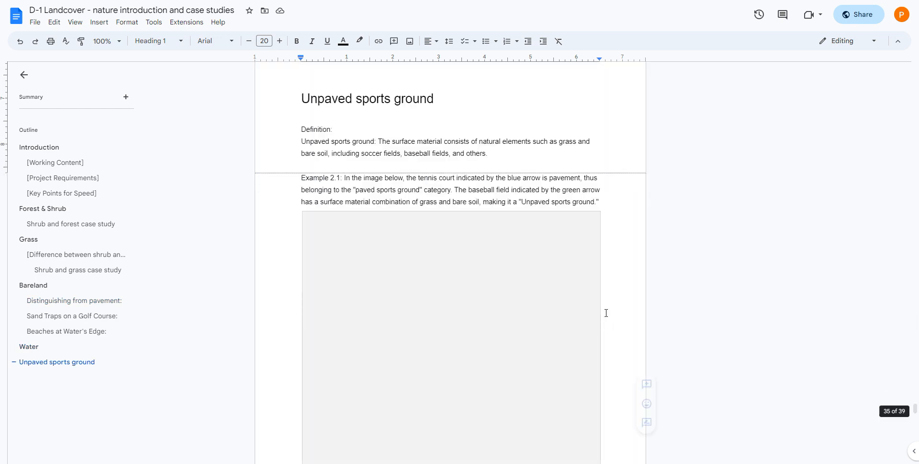
pyautogui.scroll(-3, 606, 312)
pyautogui.scroll(-6, 607, 313)
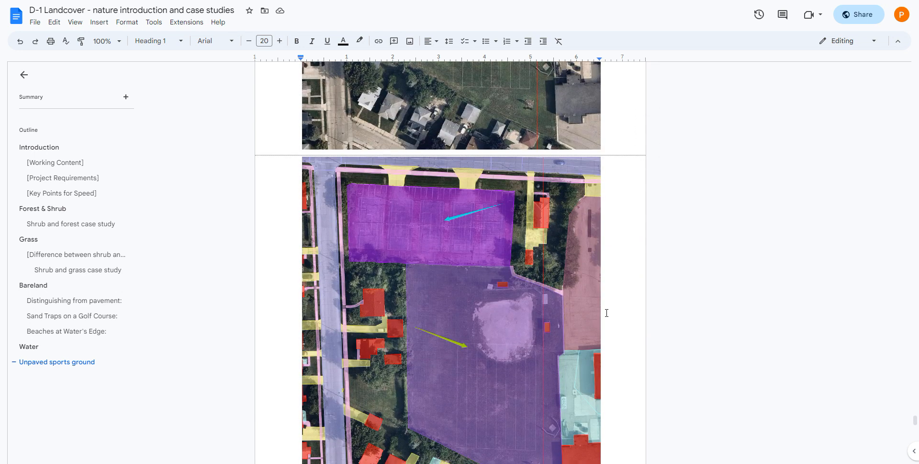
pyautogui.scroll(-1, 607, 312)
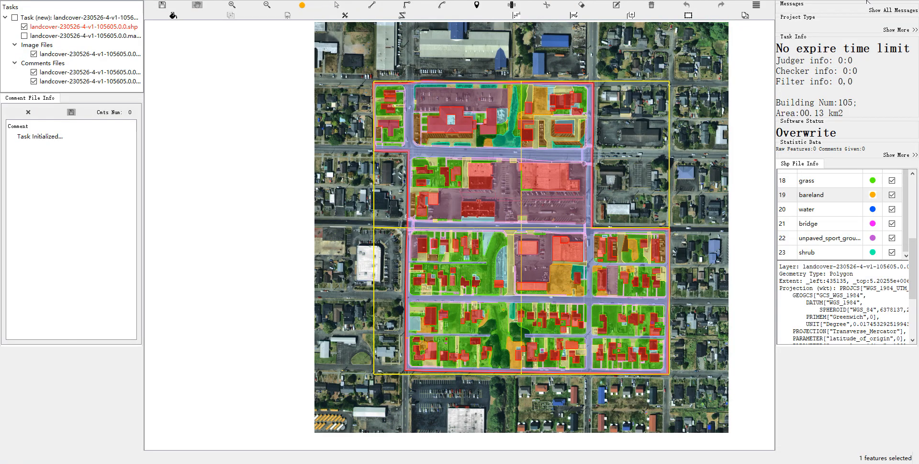
# Inspect the labeled landcover task map up close, from the residential blocks to the northern commercial blocks
pyautogui.moveTo(489, 135); pyautogui.dragTo(490, 165)
pyautogui.moveTo(533, 214); pyautogui.dragTo(517, 182)
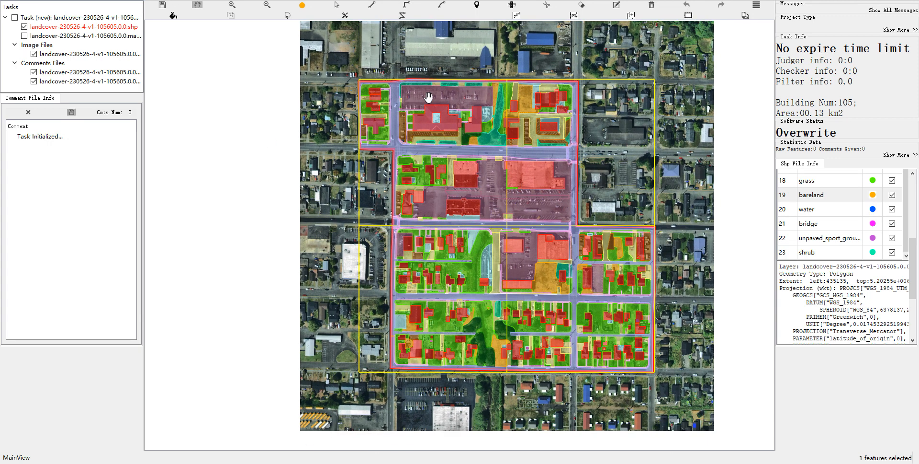
pyautogui.scroll(2, 430, 97)
pyautogui.moveTo(530, 214); pyautogui.dragTo(456, 49)
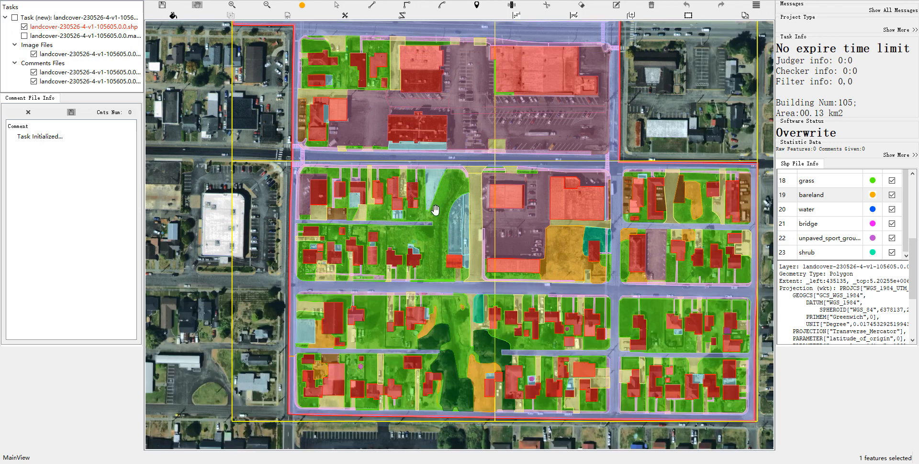
pyautogui.moveTo(384, 206); pyautogui.dragTo(487, 329)
pyautogui.moveTo(450, 172); pyautogui.dragTo(464, 267)
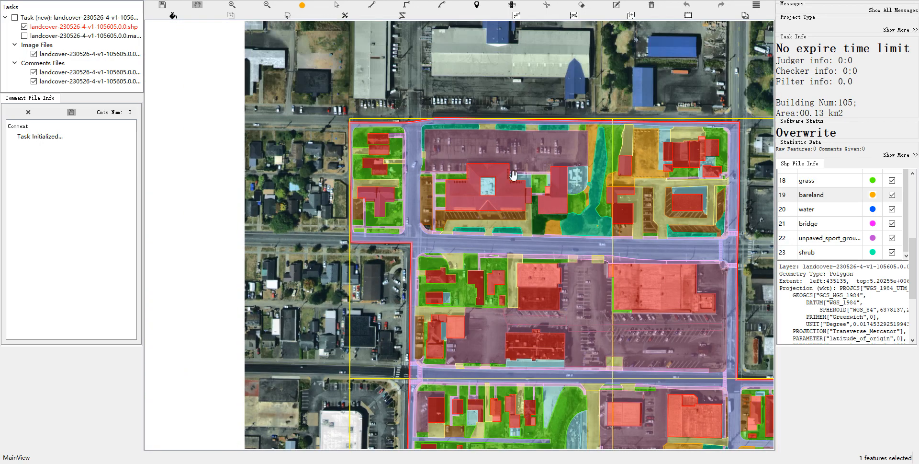
# Examine the whole landcover task area, comparing its labels with the bare imagery before focusing on the northwestern blocks
pyautogui.scroll(-3, 497, 173)
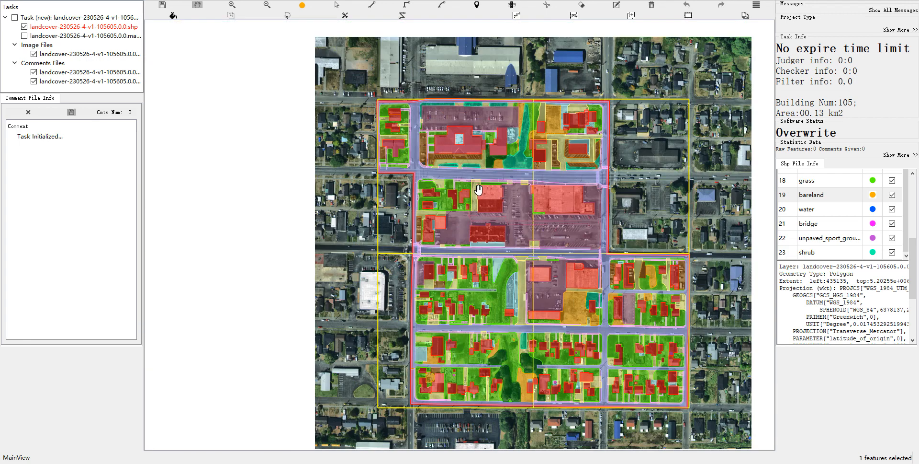
pyautogui.moveTo(479, 190); pyautogui.dragTo(513, 223)
pyautogui.press('Escape')
pyautogui.press('space')
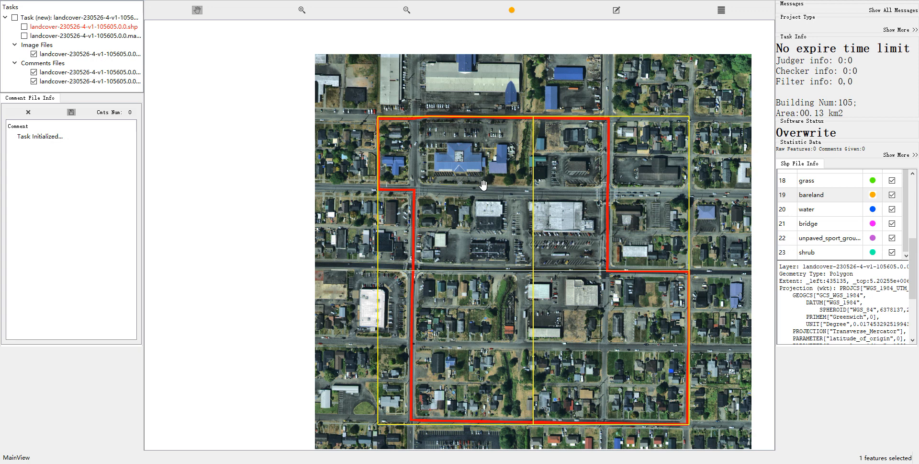
pyautogui.scroll(1, 442, 185)
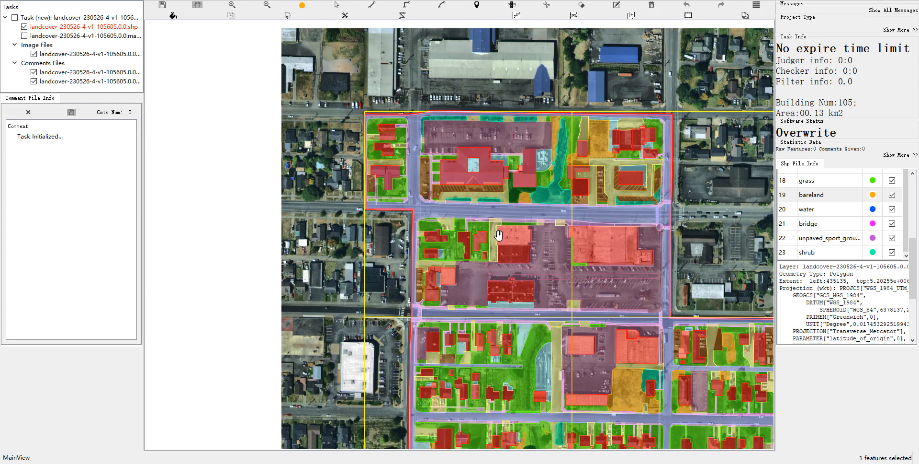
pyautogui.scroll(-1, 499, 235)
pyautogui.moveTo(500, 252); pyautogui.dragTo(453, 188)
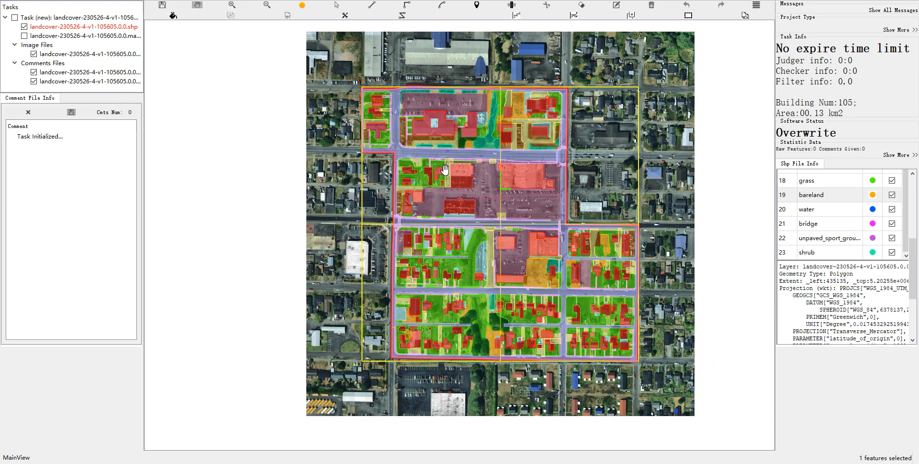
pyautogui.scroll(1, 445, 169)
pyautogui.scroll(3, 446, 169)
pyautogui.moveTo(454, 185); pyautogui.dragTo(481, 279)
# Hide and show the label layer repeatedly to check the northwestern residential block and nearby features against the imagery
pyautogui.press('space')
pyautogui.press('space')
pyautogui.press('space')
pyautogui.press('space')
pyautogui.press('space')
pyautogui.press('space')
pyautogui.press('space')
pyautogui.press('space')
pyautogui.moveTo(338, 120); pyautogui.dragTo(335, 120)
pyautogui.moveTo(497, 139); pyautogui.dragTo(458, 136)
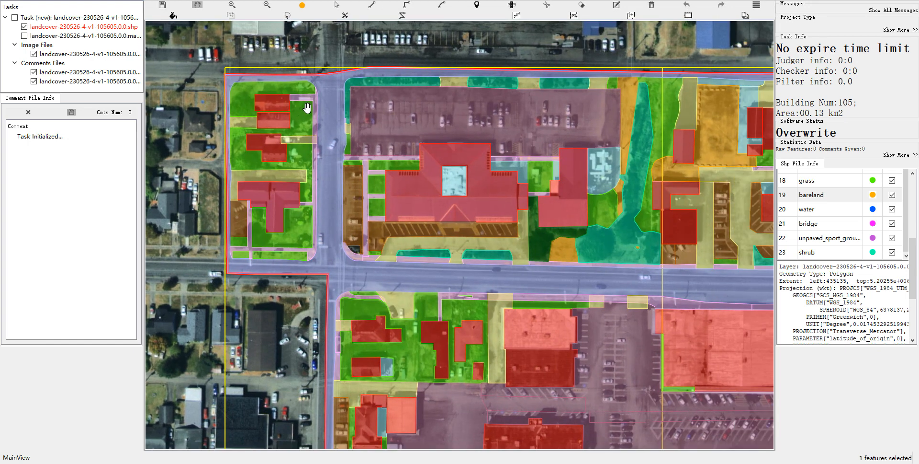
pyautogui.press('space')
pyautogui.press('space')
pyautogui.press('space')
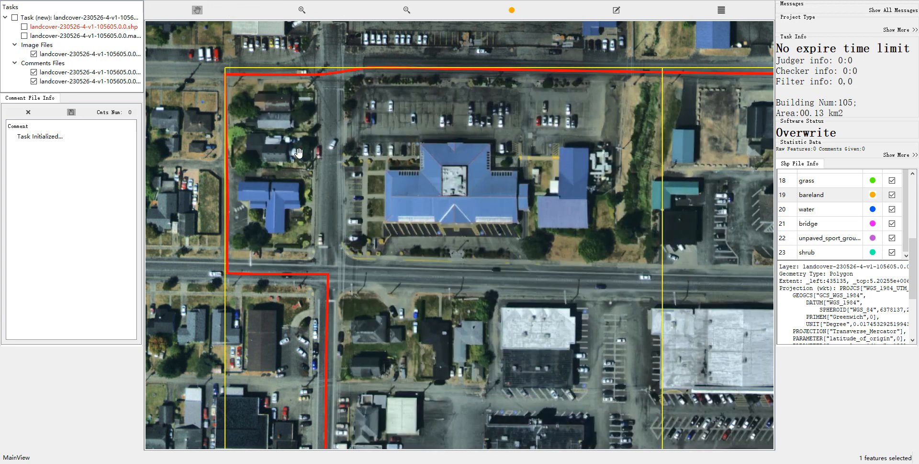
pyautogui.press('space')
pyautogui.press('space')
pyautogui.press('space')
# Compare the labels of the northern parking lot and blue-roofed buildings with the underlying imagery
pyautogui.moveTo(384, 82); pyautogui.dragTo(334, 69)
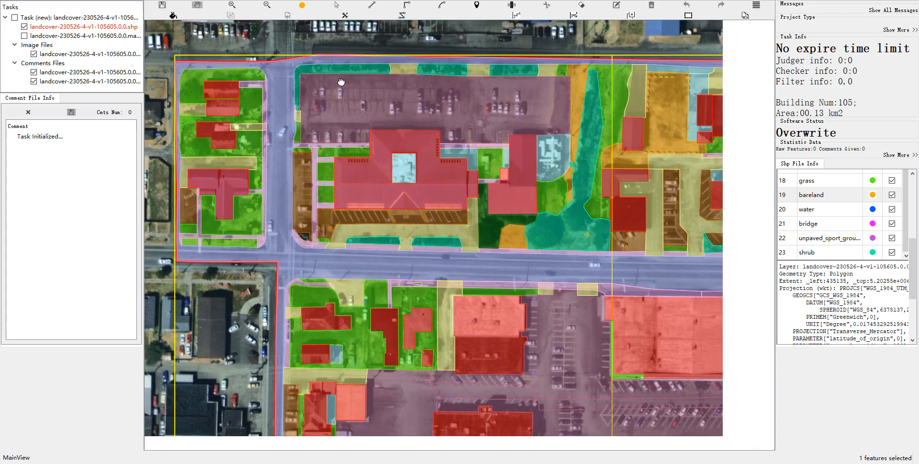
pyautogui.press('space')
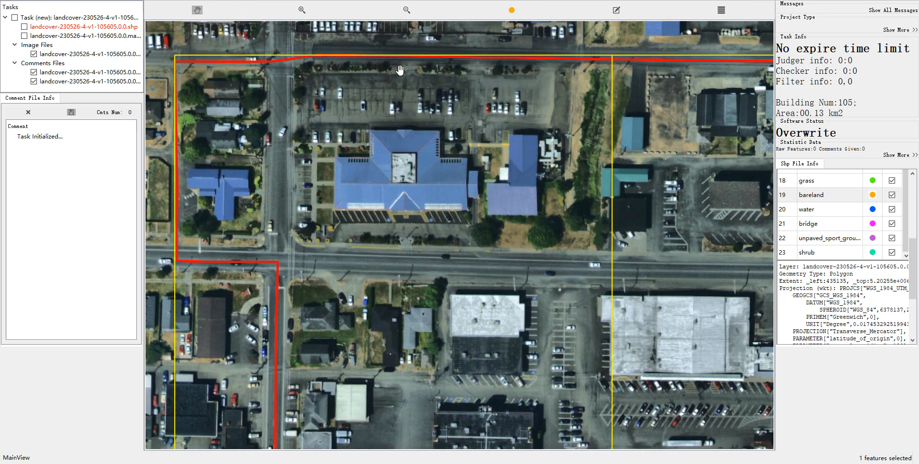
pyautogui.press('space')
pyautogui.press('space')
pyautogui.press('space')
pyautogui.moveTo(530, 131); pyautogui.dragTo(499, 129)
pyautogui.moveTo(555, 128); pyautogui.dragTo(552, 112)
pyautogui.press('space')
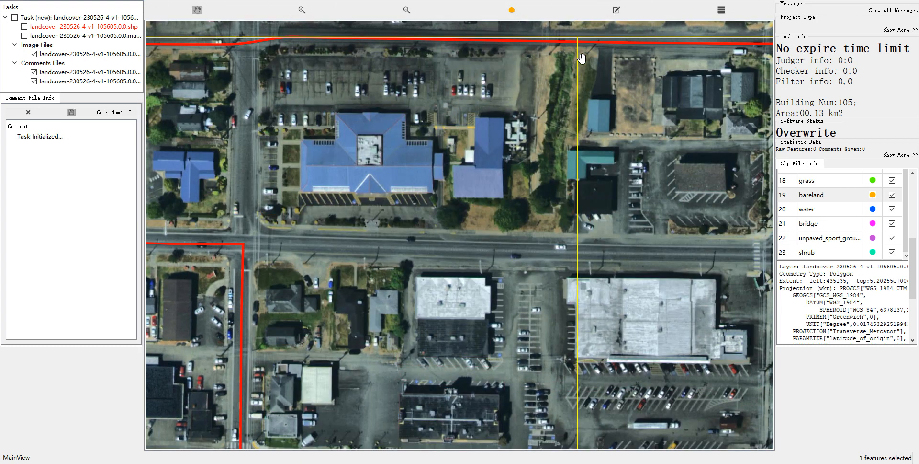
pyautogui.press('space')
pyautogui.moveTo(585, 79); pyautogui.dragTo(558, 76)
pyautogui.press('space')
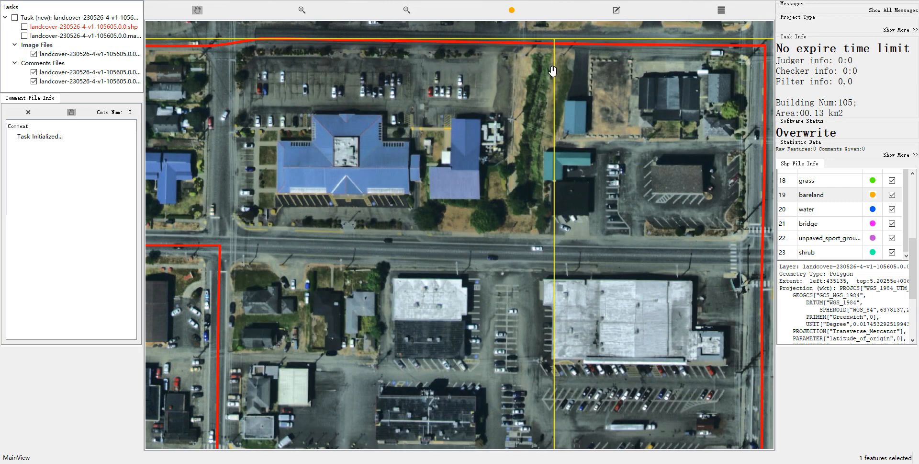
# Examine the shrub strip and adjoining bareland east of the blue-roofed buildings with the labels shown and hidden
pyautogui.press('space')
pyautogui.press('space')
pyautogui.press('space')
pyautogui.press('space')
pyautogui.press('space')
pyautogui.press('space')
pyautogui.press('space')
pyautogui.press('space')
pyautogui.press('space')
pyautogui.click(529, 72)
pyautogui.press('space')
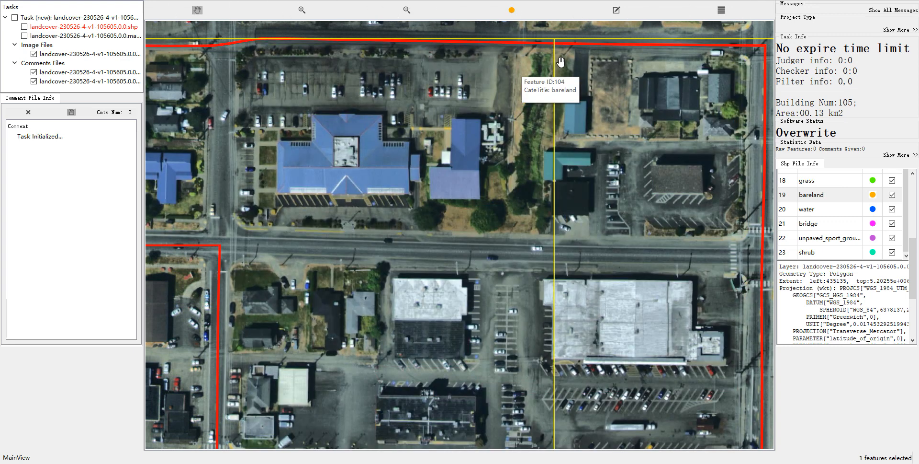
pyautogui.press('space')
pyautogui.moveTo(570, 82); pyautogui.dragTo(551, 72)
pyautogui.press('space')
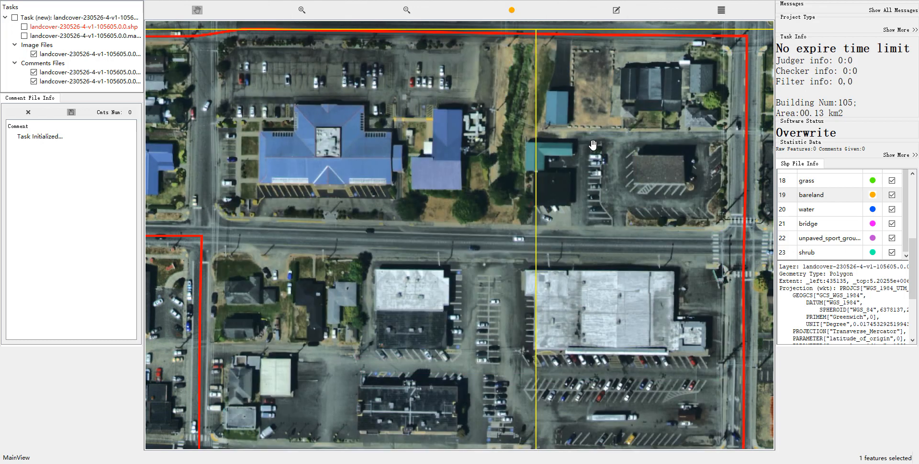
# Compare the labels of the central commercial block, its parking lots and its western houses with the imagery
pyautogui.press('space')
pyautogui.moveTo(553, 178); pyautogui.dragTo(698, 88)
pyautogui.press('space')
pyautogui.press('space')
pyautogui.moveTo(456, 180); pyautogui.dragTo(427, 141)
pyautogui.press('space')
pyautogui.press('space')
pyautogui.press('space')
pyautogui.moveTo(551, 262); pyautogui.dragTo(431, 293)
pyautogui.press('space')
pyautogui.press('space')
pyautogui.press('space')
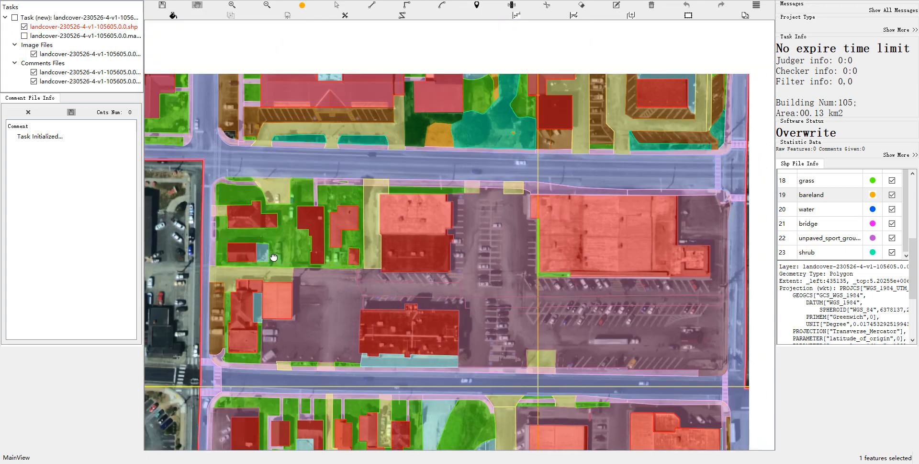
pyautogui.press('space')
pyautogui.press('space')
pyautogui.moveTo(328, 343); pyautogui.dragTo(301, 342)
# Check the bareland, building and pavement labels in the northeastern block against the imagery
pyautogui.moveTo(483, 265); pyautogui.dragTo(241, 275)
pyautogui.moveTo(471, 194); pyautogui.dragTo(513, 318)
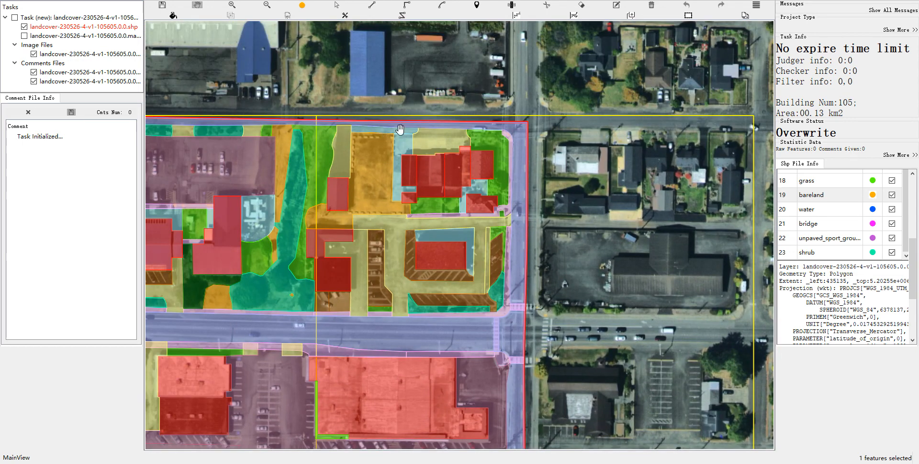
pyautogui.press('space')
pyautogui.press('space')
pyautogui.moveTo(384, 139); pyautogui.dragTo(385, 94)
pyautogui.press('space')
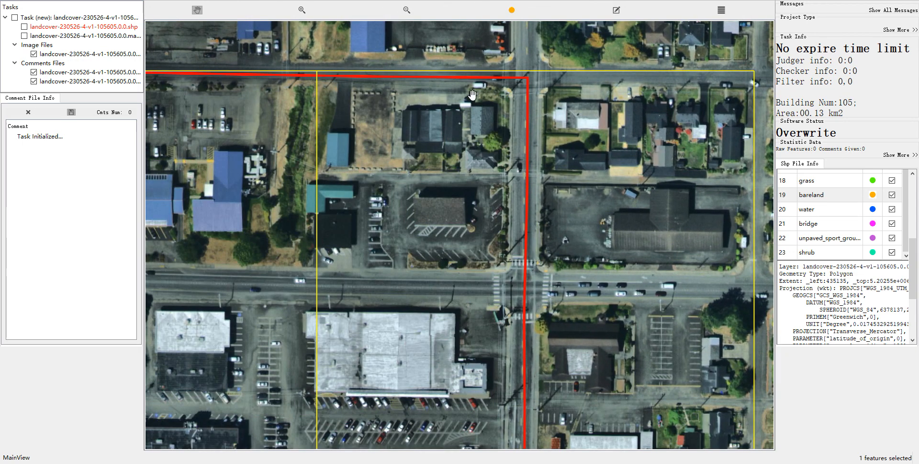
pyautogui.press('space')
# Compare the labels of the southeastern commercial and residential blocks with the imagery, focusing on the bareland patches
pyautogui.moveTo(472, 344); pyautogui.dragTo(498, 141)
pyautogui.moveTo(532, 303); pyautogui.dragTo(457, 69)
pyautogui.moveTo(497, 160); pyautogui.dragTo(494, 148)
pyautogui.press('space')
pyautogui.press('space')
pyautogui.press('space')
pyautogui.press('space')
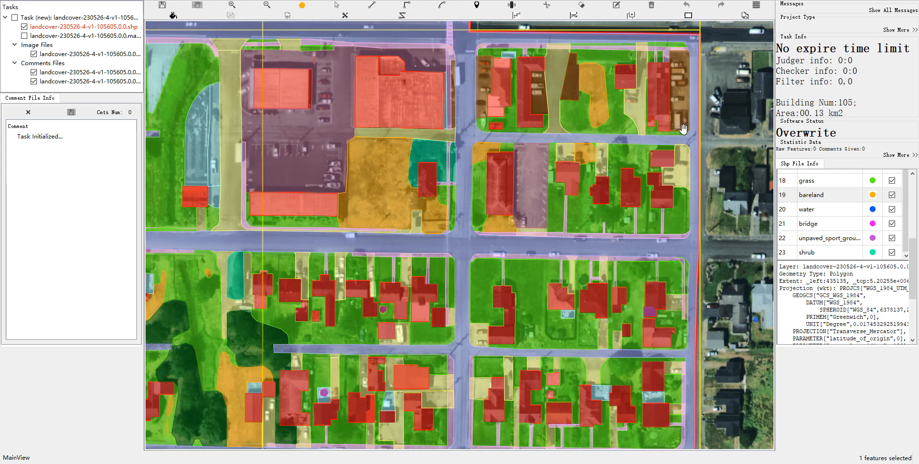
pyautogui.press('space')
pyautogui.moveTo(607, 119); pyautogui.dragTo(604, 105)
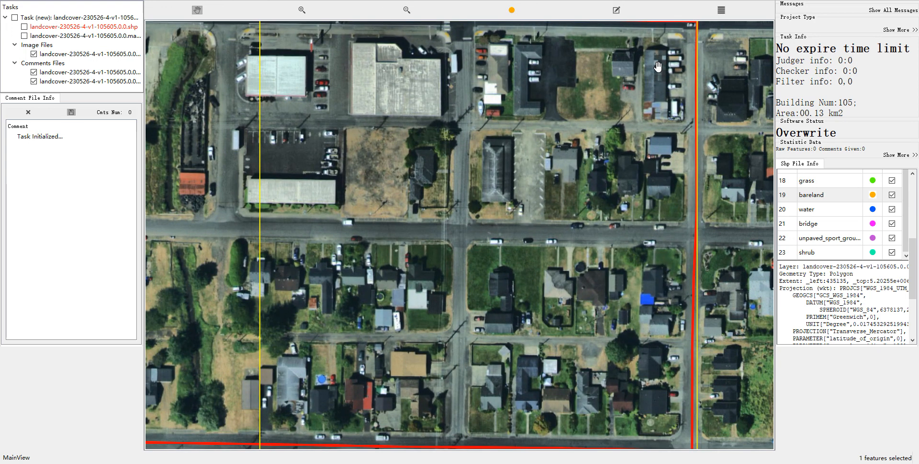
pyautogui.press('space')
pyautogui.press('space')
pyautogui.press('space')
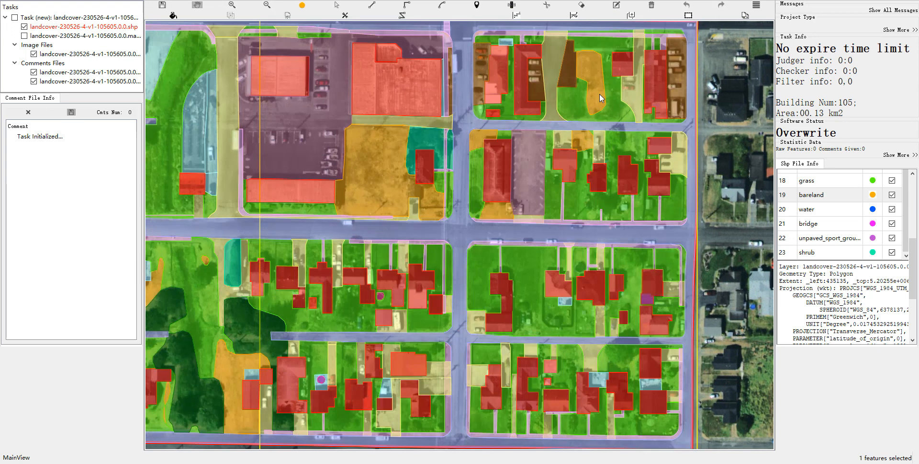
# Merge the bareland patch in the upper eastern residential block into the surrounding grass, and select the merged polygon to check it
pyautogui.press('space')
pyautogui.press('space')
pyautogui.moveTo(573, 104); pyautogui.dragTo(592, 101)
pyautogui.press('m')
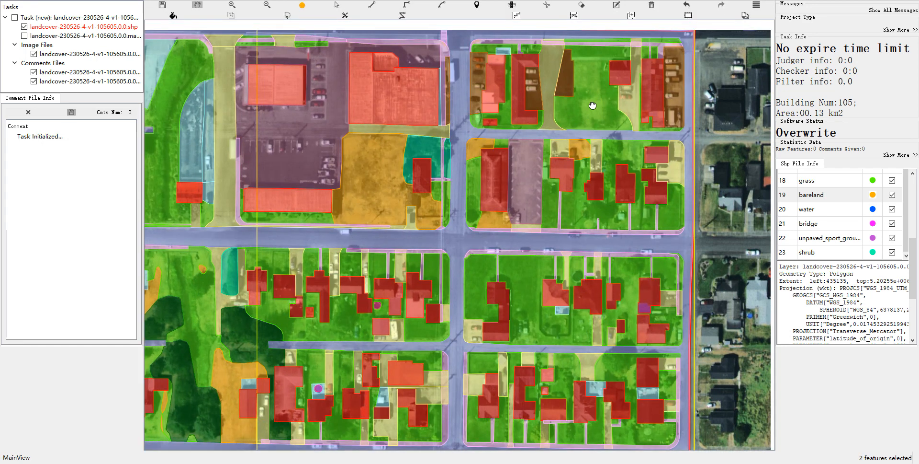
pyautogui.press('space')
pyautogui.press('space')
pyautogui.click(593, 79)
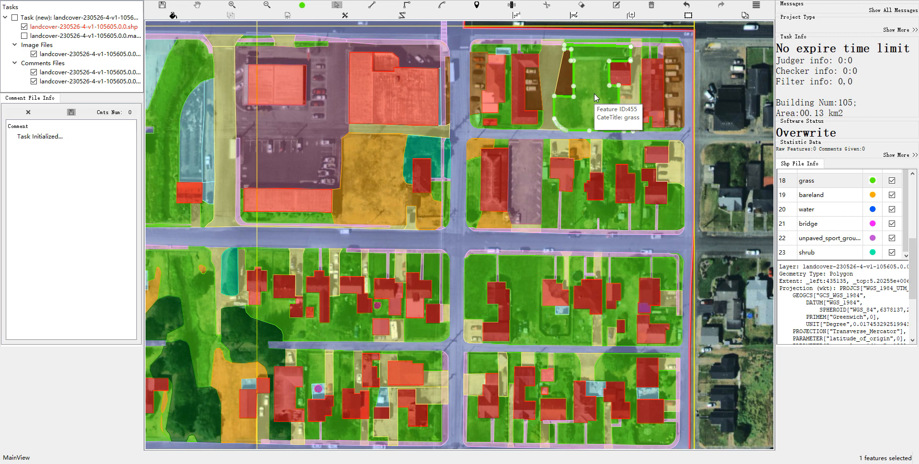
pyautogui.press('space')
pyautogui.press('space')
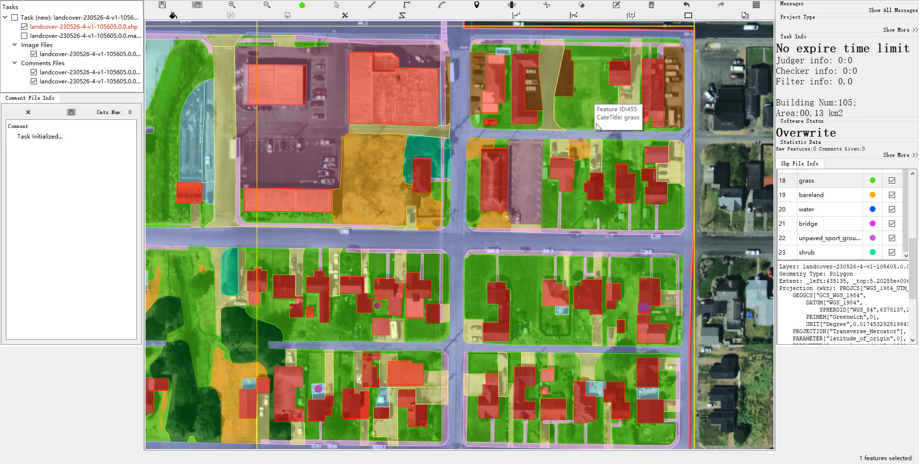
# Compare the labels of the lower eastern residential blocks with the imagery, including the bareland around the long building
pyautogui.press('space')
pyautogui.press('space')
pyautogui.moveTo(603, 184); pyautogui.dragTo(625, 133)
pyautogui.press('space')
pyautogui.press('space')
pyautogui.moveTo(494, 219); pyautogui.dragTo(494, 198)
pyautogui.press('space')
pyautogui.press('space')
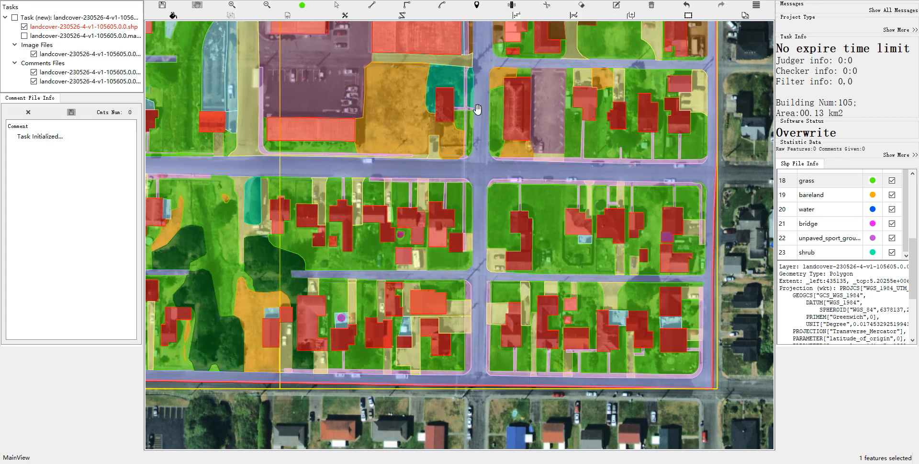
pyautogui.press('space')
pyautogui.press('space')
pyautogui.press('space')
pyautogui.press('space')
pyautogui.press('space')
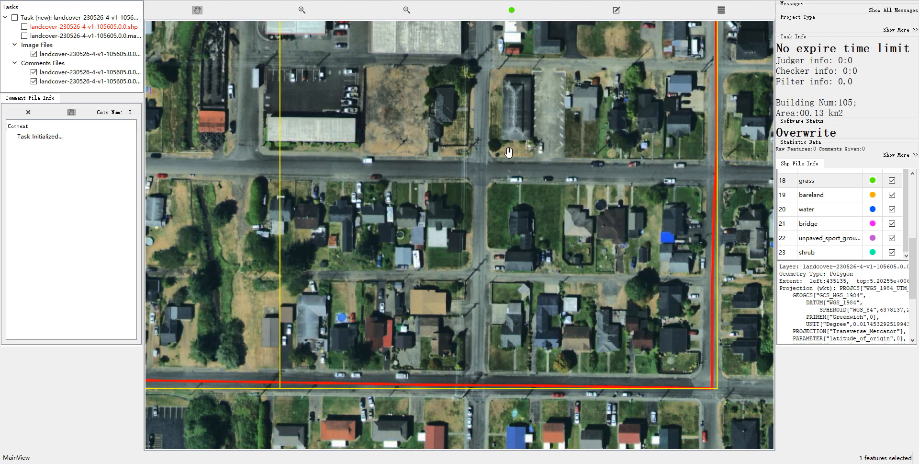
pyautogui.press('space')
pyautogui.press('space')
pyautogui.press('space')
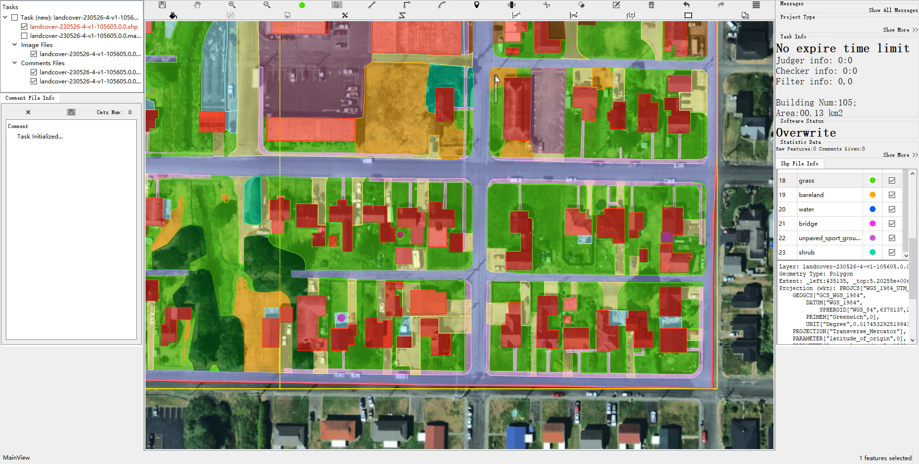
# Merge the bareland patches at the northern and southern ends of the long building in the eastern block into the adjacent grass
pyautogui.moveTo(495, 75); pyautogui.dragTo(495, 76)
pyautogui.press('m')
pyautogui.click(502, 113)
pyautogui.moveTo(497, 147); pyautogui.dragTo(518, 151)
pyautogui.press('space')
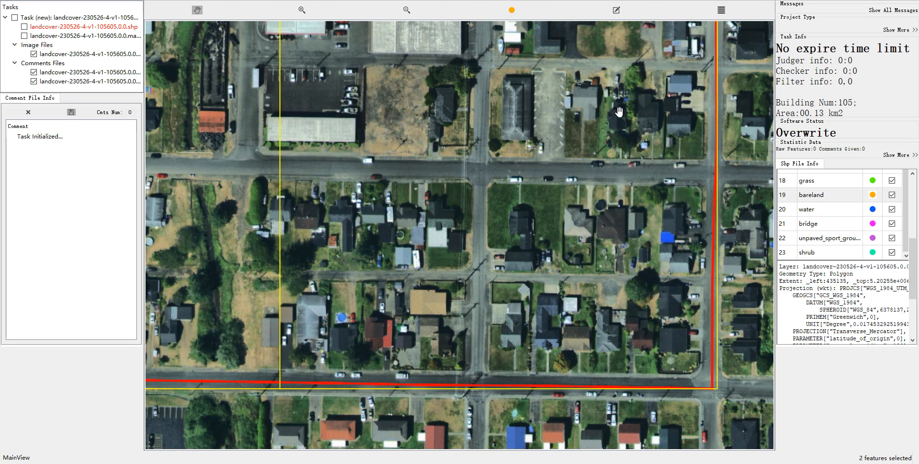
pyautogui.press('space')
# Check the small bareland patch at the northern edge of the eastern residential block against the imagery, and select it
pyautogui.moveTo(620, 112); pyautogui.dragTo(629, 97)
pyautogui.press('space')
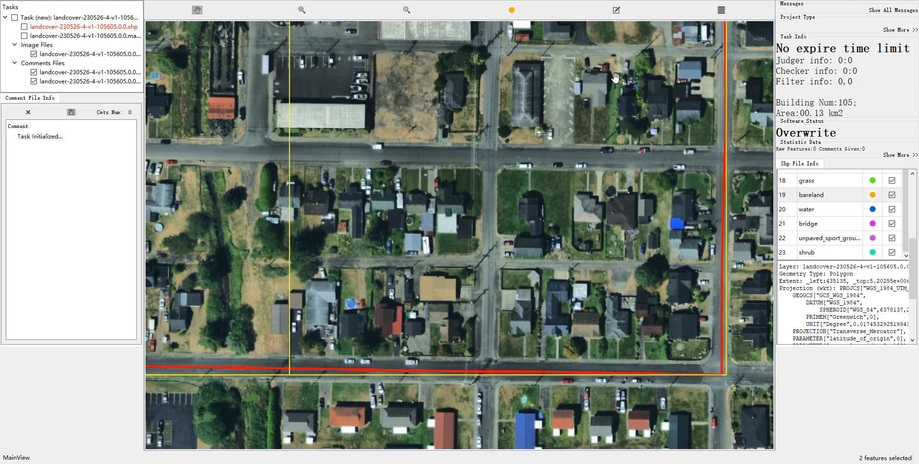
pyautogui.press('space')
pyautogui.press('space')
pyautogui.press('space')
pyautogui.press('h')
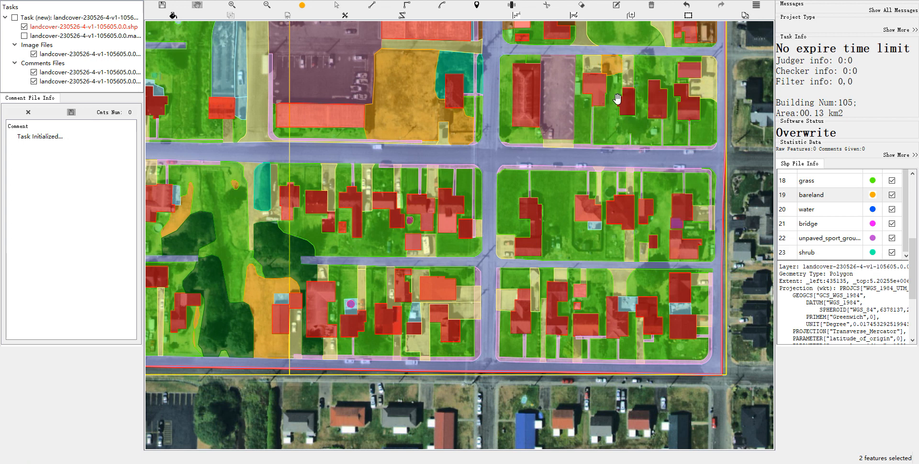
pyautogui.press('space')
pyautogui.press('space')
pyautogui.press('v')
pyautogui.click(614, 64)
pyautogui.press('h')
# Compare the labels of the southern residential blocks with the imagery, from the eastern edge to the central forest strip
pyautogui.moveTo(635, 190); pyautogui.dragTo(656, 140)
pyautogui.press('space')
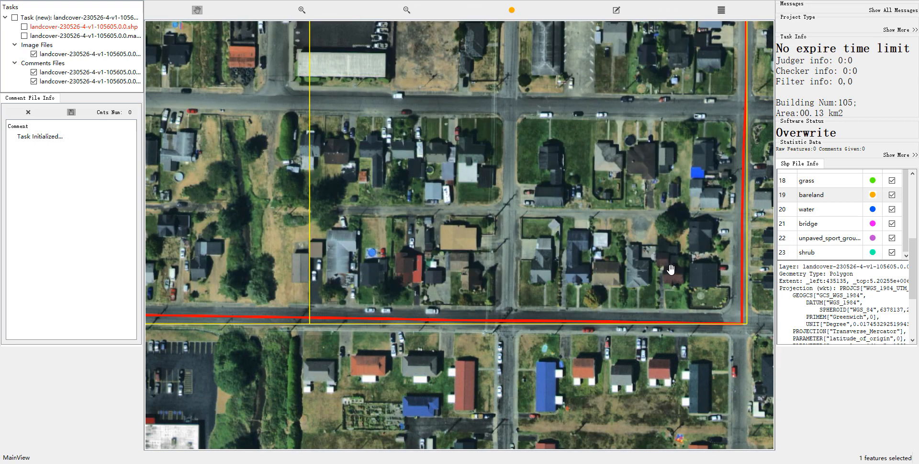
pyautogui.press('space')
pyautogui.moveTo(646, 203); pyautogui.dragTo(646, 179)
pyautogui.press('space')
pyautogui.press('space')
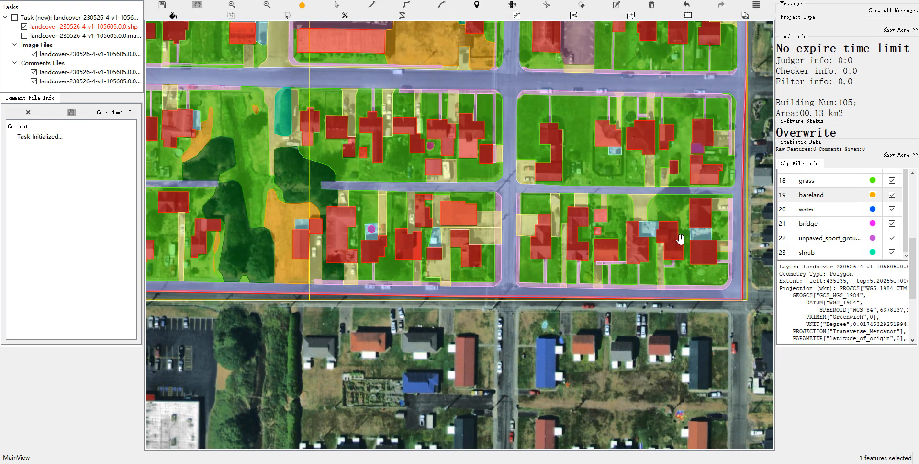
pyautogui.moveTo(533, 253); pyautogui.dragTo(661, 254)
pyautogui.moveTo(438, 230); pyautogui.dragTo(468, 251)
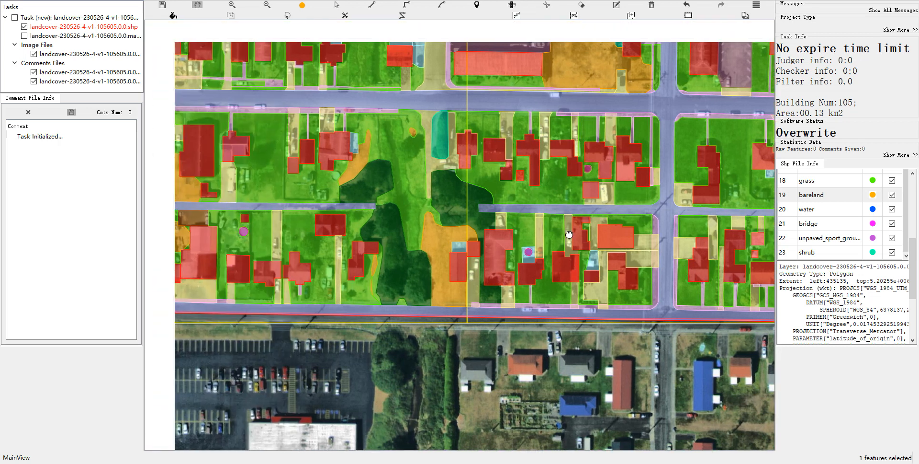
pyautogui.press('space')
pyautogui.press('space')
pyautogui.moveTo(413, 146); pyautogui.dragTo(485, 147)
pyautogui.press('space')
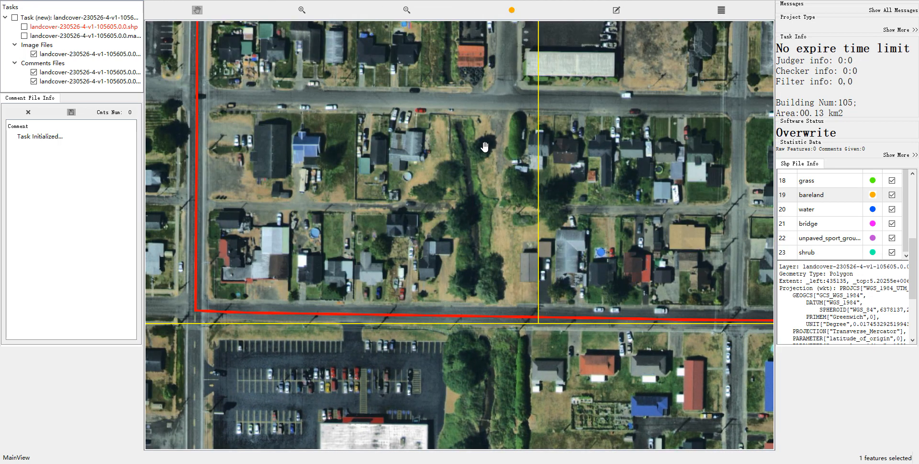
# Merge the large bareland patch east of the southern forest strip into the adjacent grass
pyautogui.press('space')
pyautogui.press('space')
pyautogui.press('space')
pyautogui.press('space')
pyautogui.press('space')
pyautogui.moveTo(497, 227); pyautogui.dragTo(512, 232)
pyautogui.click(523, 262)
# Merge the bareland strip northwest of the forest and the small bareland patch near the shrub into the surrounding grass
pyautogui.press('space')
pyautogui.press('space')
pyautogui.moveTo(491, 153); pyautogui.dragTo(551, 130)
pyautogui.press('space')
pyautogui.press('space')
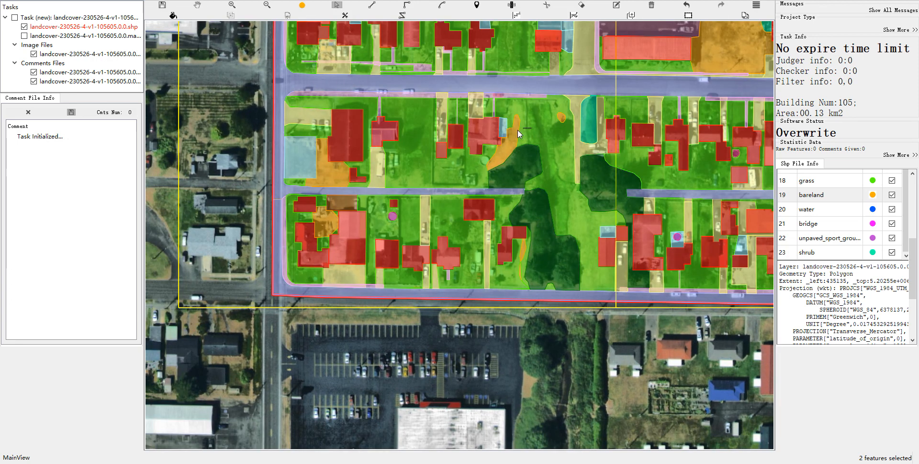
pyautogui.click(515, 131)
pyautogui.press('m')
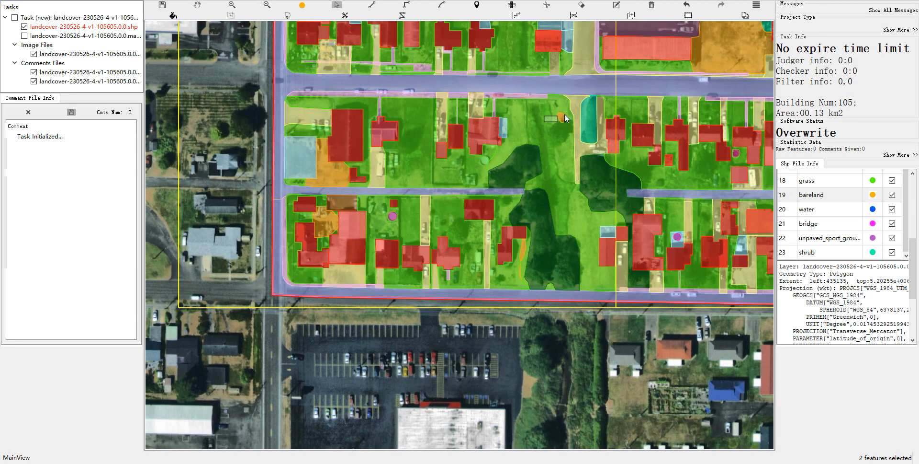
pyautogui.click(565, 114)
pyautogui.press('m')
# Check the bareland patch beside the large building in the western residential block against the imagery and merge it into the grass
pyautogui.moveTo(548, 169); pyautogui.dragTo(539, 184)
pyautogui.press('space')
pyautogui.press('space')
pyautogui.press('space')
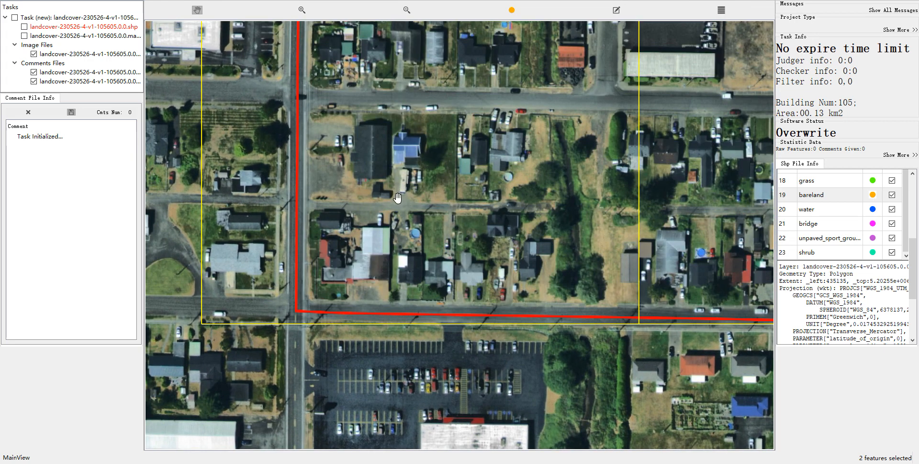
pyautogui.moveTo(397, 197); pyautogui.dragTo(405, 211)
pyautogui.press('space')
pyautogui.press('space')
pyautogui.press('space')
pyautogui.click(365, 208)
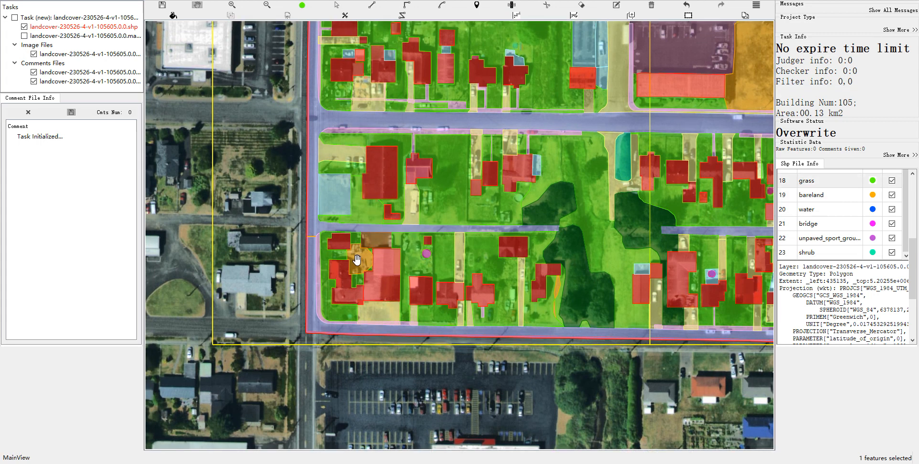
# Compare the bareland patch between the houses in the southwestern corner with the imagery and select it
pyautogui.press('space')
pyautogui.moveTo(359, 325); pyautogui.dragTo(356, 282)
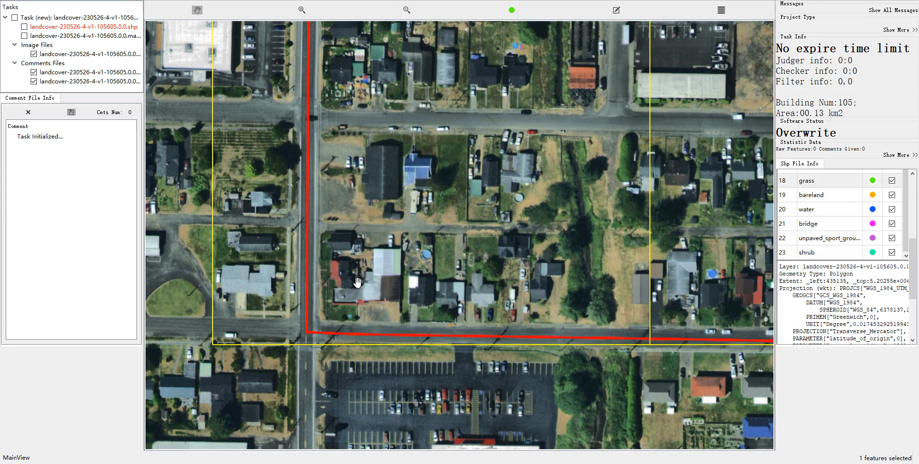
pyautogui.press('space')
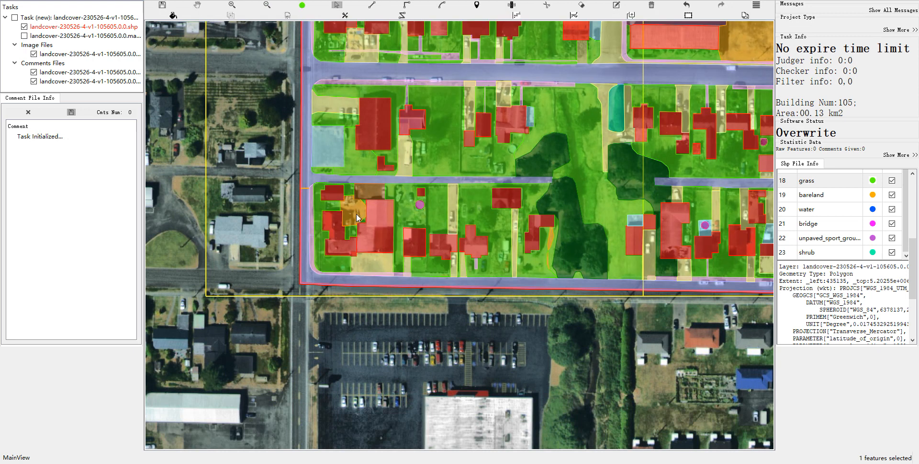
pyautogui.click(357, 214)
pyautogui.press('space')
pyautogui.moveTo(449, 198); pyautogui.dragTo(433, 240)
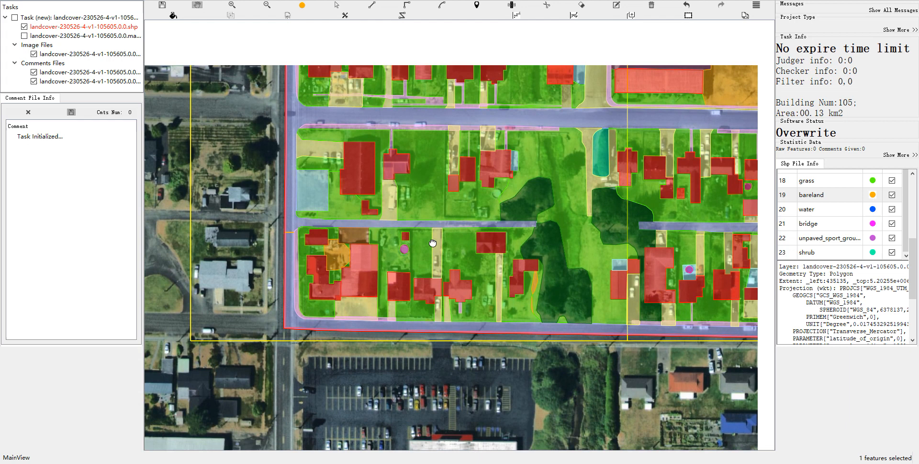
# Review the whole labeled area and open the next landcover task, landcover-230526-4-v1-11470
pyautogui.scroll(-2, 433, 241)
pyautogui.moveTo(552, 163); pyautogui.dragTo(490, 209)
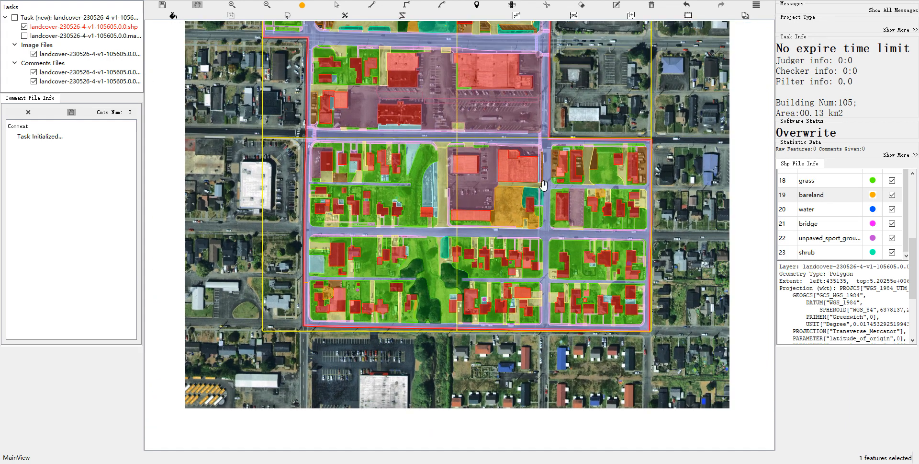
pyautogui.moveTo(561, 148); pyautogui.dragTo(553, 231)
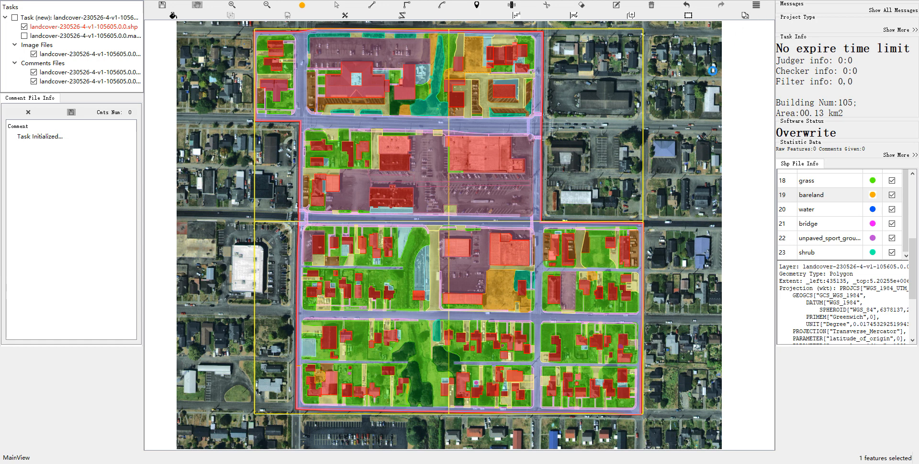
pyautogui.click(864, 0)
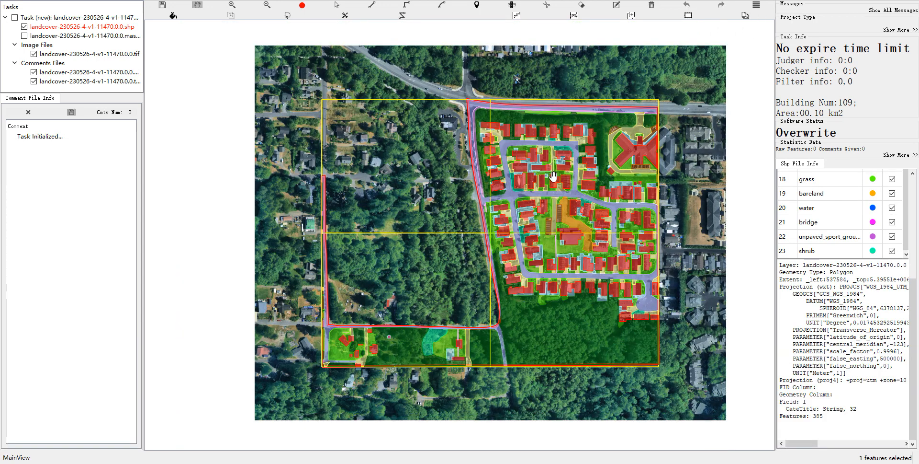
# Compare the labels of the northern residential loop and its surrounding forest belt with the imagery
pyautogui.moveTo(567, 126); pyautogui.dragTo(533, 133)
pyautogui.scroll(3, 479, 150)
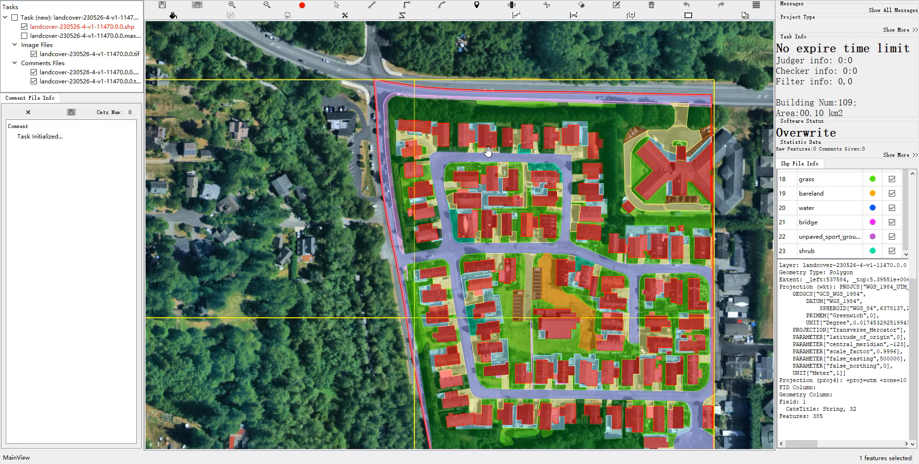
pyautogui.scroll(3, 402, 202)
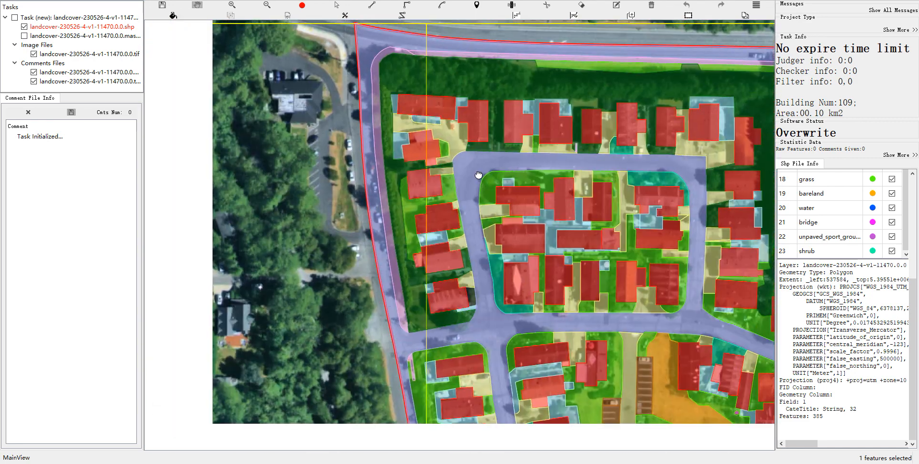
pyautogui.press('space')
pyautogui.press('space')
pyautogui.press('space')
pyautogui.press('space')
pyautogui.press('space')
pyautogui.press('space')
pyautogui.press('space')
pyautogui.press('space')
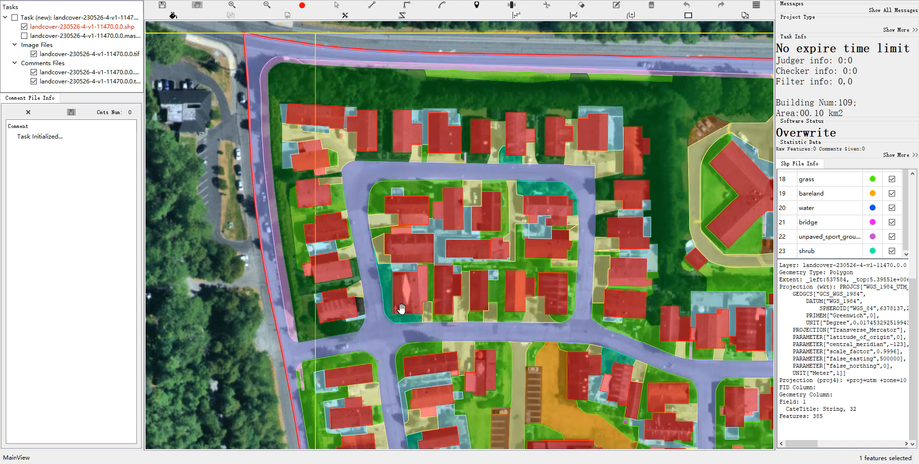
pyautogui.moveTo(457, 307); pyautogui.dragTo(440, 285)
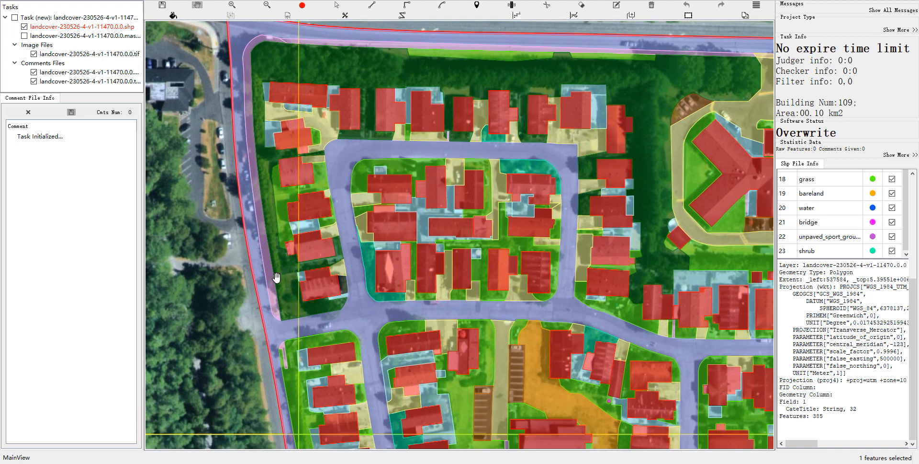
# Split the forest label behind the western row of houses with a line about 38 m long and assign the cut-off part to grass
pyautogui.press('space')
pyautogui.scroll(2, 287, 274)
pyautogui.press('space')
pyautogui.press('space')
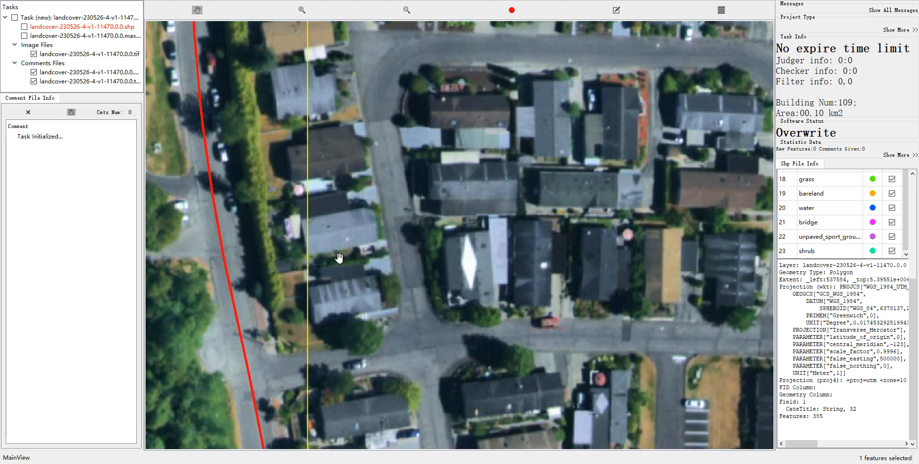
pyautogui.press('space')
pyautogui.scroll(-2, 334, 341)
pyautogui.press('space')
pyautogui.press('space')
pyautogui.click(298, 262)
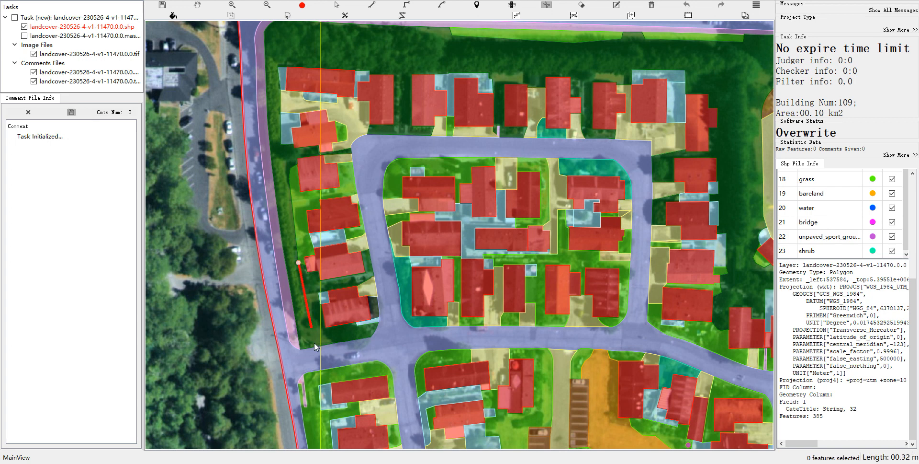
pyautogui.click(314, 337)
pyautogui.click(836, 180)
# Compare the labels along the western and northern edges of the residential area with the imagery
pyautogui.moveTo(548, 181); pyautogui.dragTo(500, 182)
pyautogui.press('space')
pyautogui.press('space')
pyautogui.moveTo(269, 217); pyautogui.dragTo(232, 226)
pyautogui.scroll(-1, 232, 226)
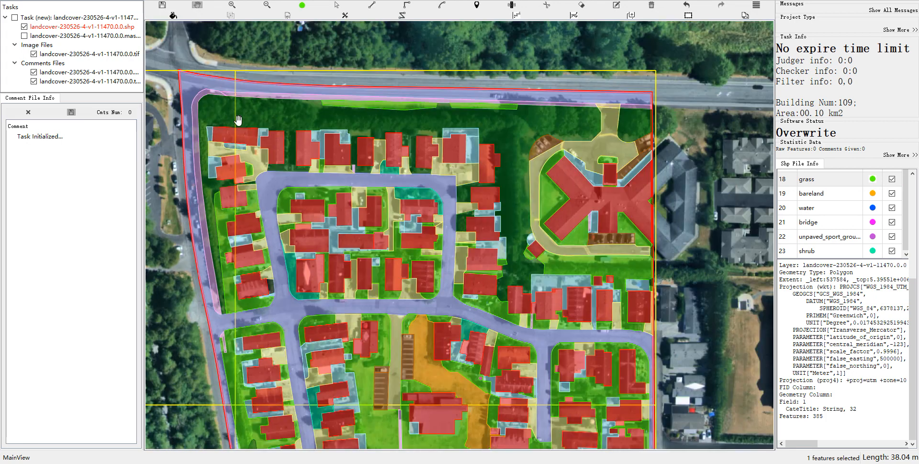
pyautogui.press('space')
pyautogui.press('space')
pyautogui.press('space')
pyautogui.press('space')
pyautogui.press('space')
pyautogui.press('space')
pyautogui.press('space')
pyautogui.press('space')
# Examine the northern row of houses and the tree belt behind it in the imagery against their labels
pyautogui.press('h')
pyautogui.moveTo(516, 194); pyautogui.dragTo(516, 140)
pyautogui.press('space')
pyautogui.press('space')
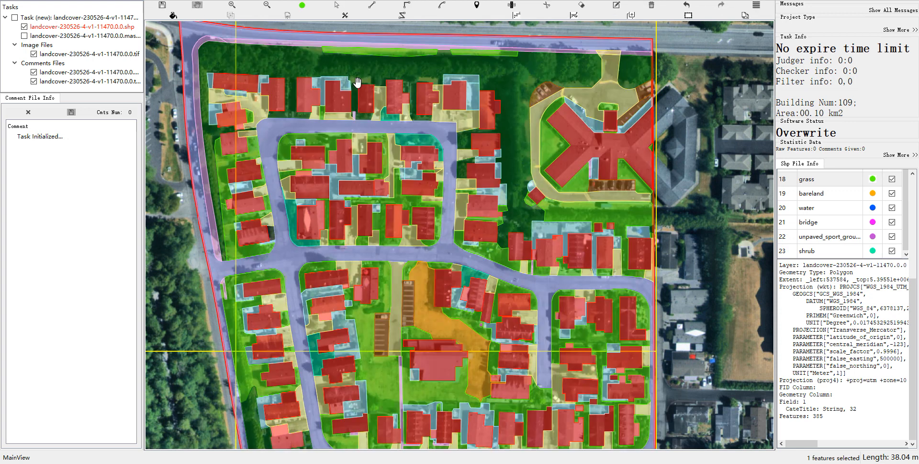
pyautogui.press('space')
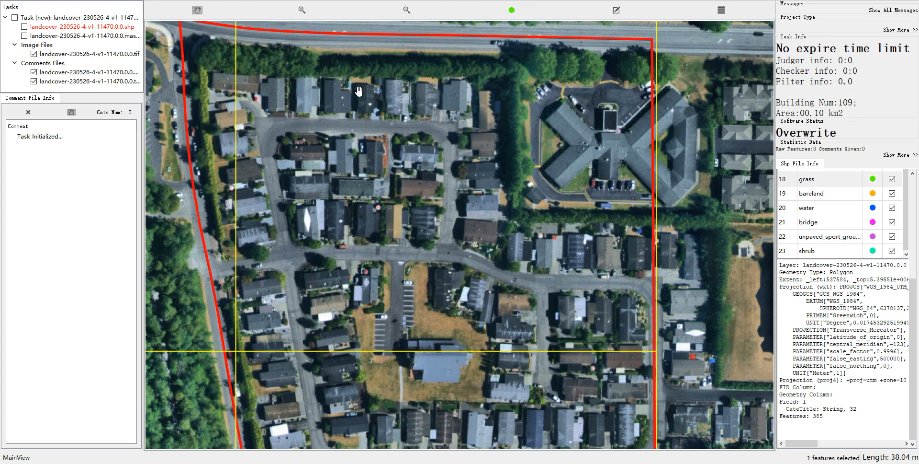
pyautogui.scroll(3, 359, 91)
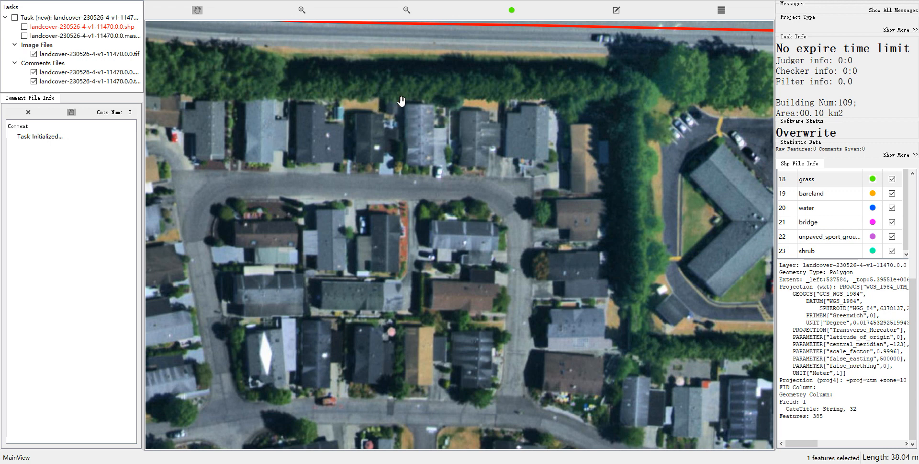
pyautogui.press('space')
pyautogui.scroll(-3, 486, 108)
pyautogui.press('space')
pyautogui.press('space')
pyautogui.press('space')
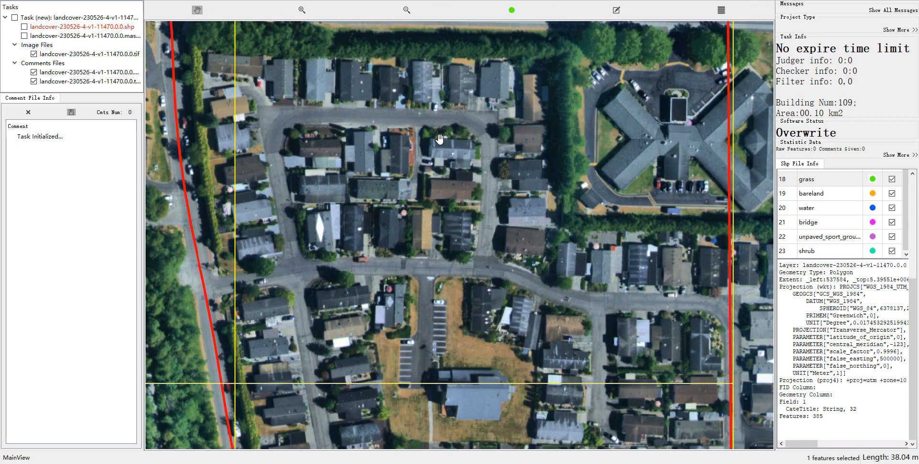
# Compare the labels around the central community building and the southern rows of houses with the imagery
pyautogui.press('space')
pyautogui.press('space')
pyautogui.press('space')
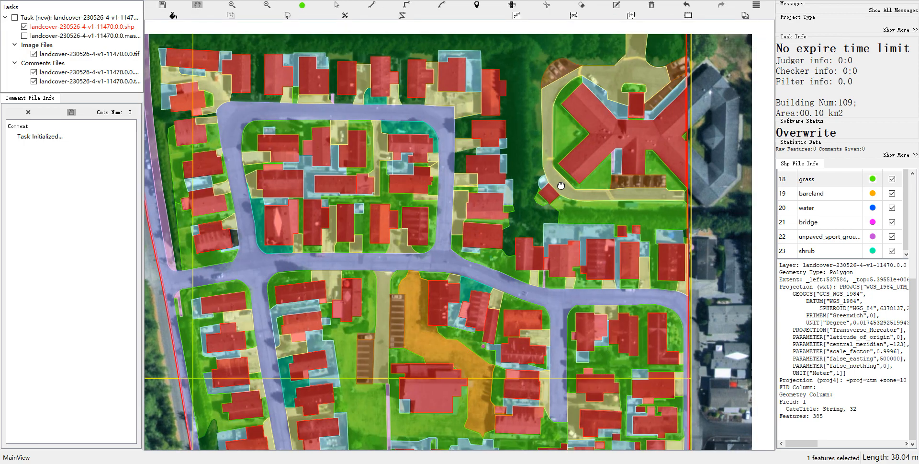
pyautogui.press('space')
pyautogui.scroll(-2, 587, 165)
pyautogui.press('space')
pyautogui.scroll(2, 582, 169)
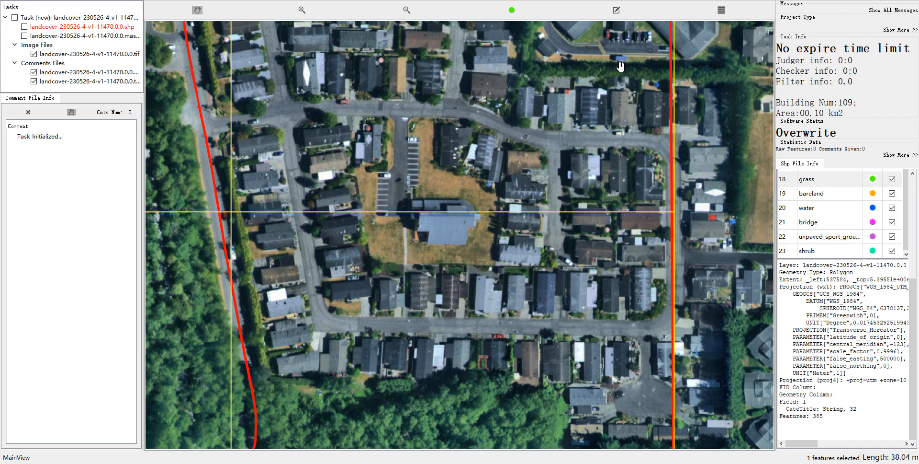
# Check the tree hedge between the X-shaped building and the houses south of it against the imagery
pyautogui.press('space')
pyautogui.moveTo(606, 59); pyautogui.dragTo(533, 167)
pyautogui.press('space')
pyautogui.scroll(1, 532, 166)
pyautogui.press('space')
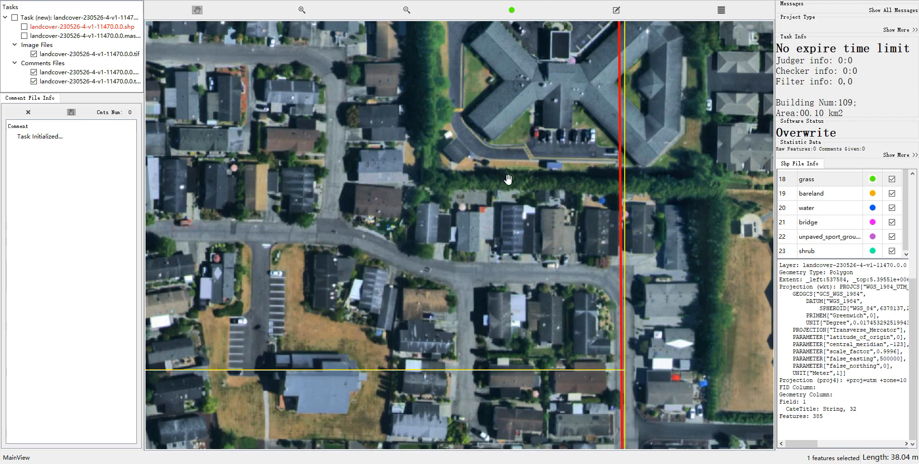
pyautogui.press('space')
pyautogui.press('space')
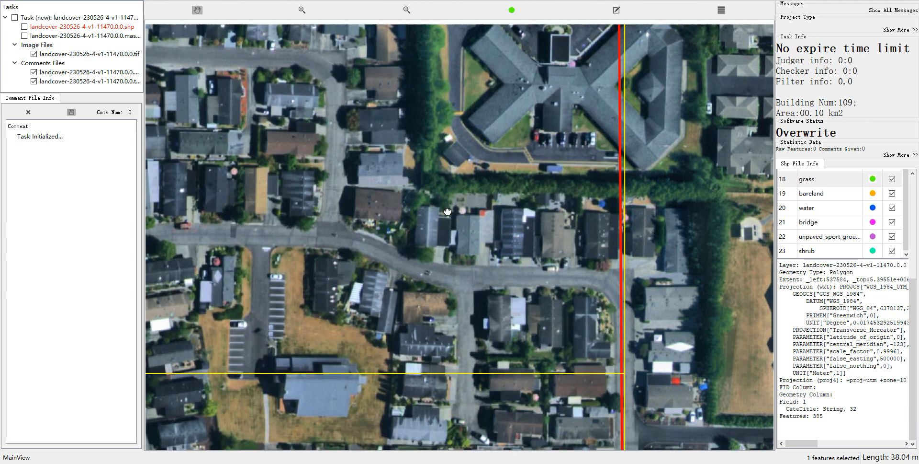
pyautogui.moveTo(448, 211); pyautogui.dragTo(444, 327)
pyautogui.press('space')
pyautogui.press('space')
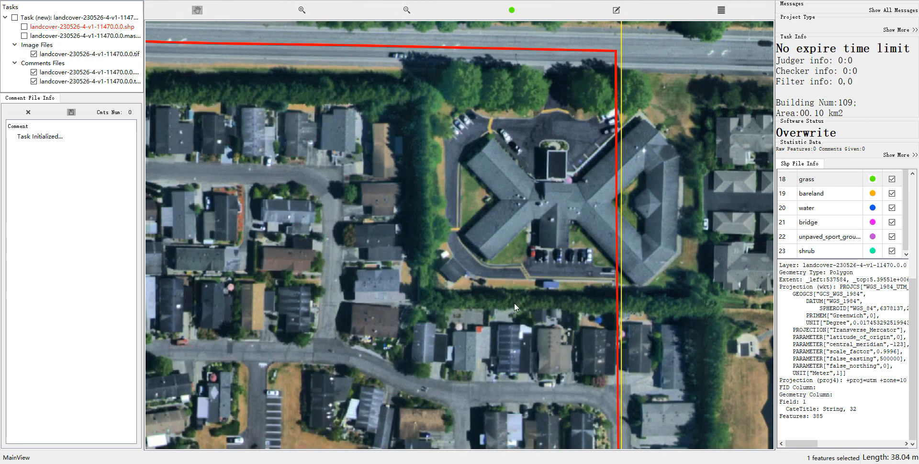
pyautogui.press('space')
pyautogui.press('space')
pyautogui.press('space')
pyautogui.press('space')
pyautogui.press('space')
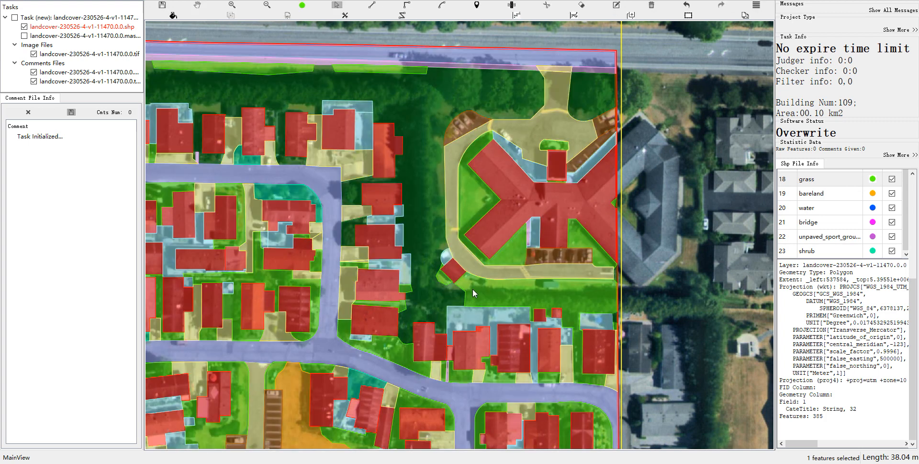
# Split the grass south of the X-shaped building with a line about 71 m long and reclassify the southern part along the hedge as forest
pyautogui.moveTo(464, 291); pyautogui.dragTo(645, 292)
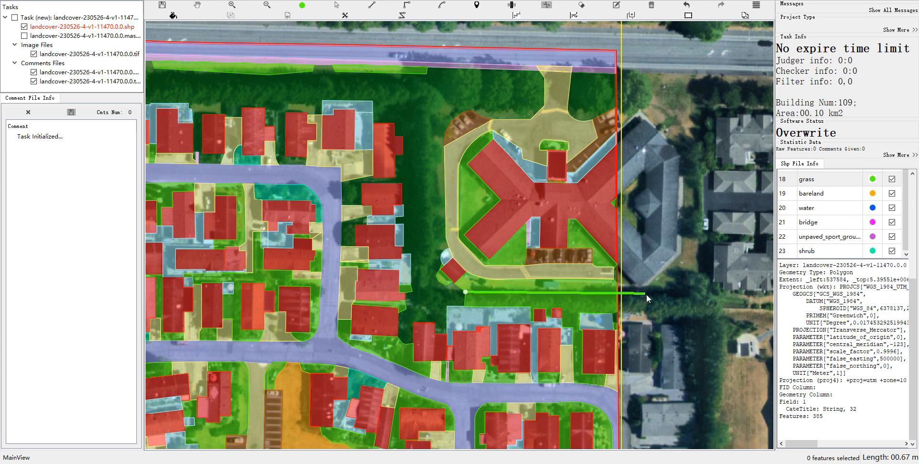
pyautogui.press('Escape')
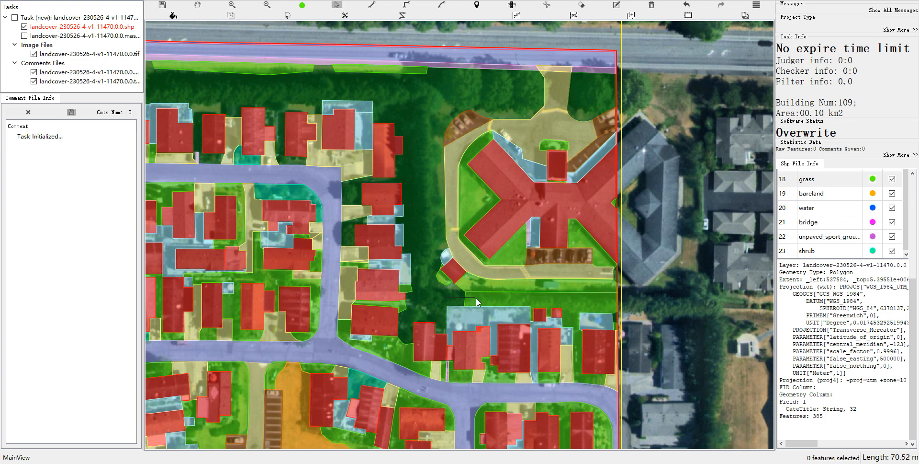
pyautogui.click(476, 297)
pyautogui.click(475, 299)
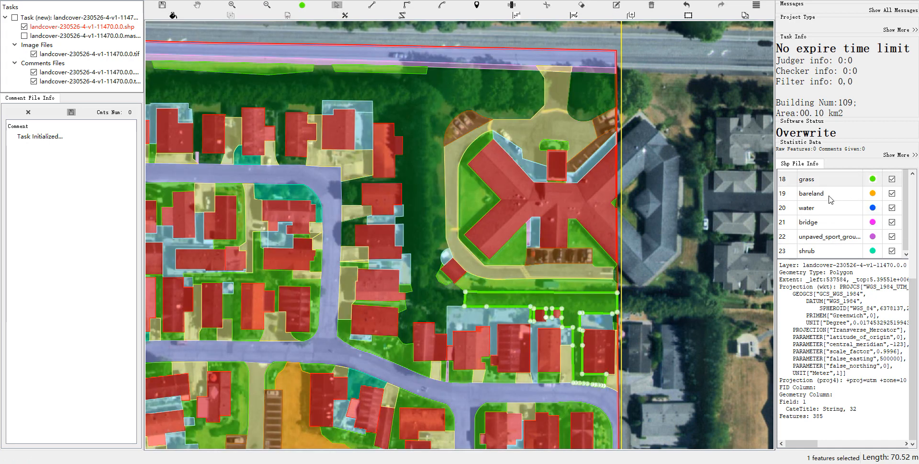
pyautogui.scroll(1, 831, 202)
pyautogui.click(830, 209)
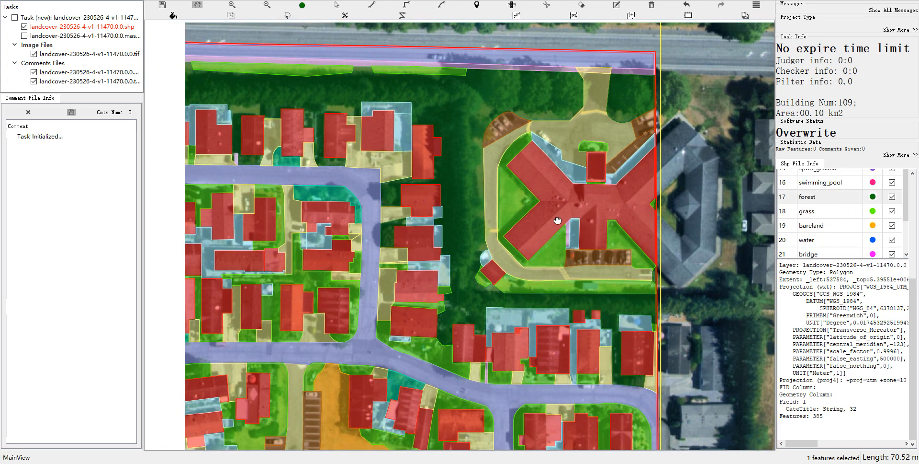
# Outline the strip between the forest and the western driveway of the X-shaped building with a line about 96 m long and assign it to grass
pyautogui.press('space')
pyautogui.press('space')
pyautogui.moveTo(456, 239); pyautogui.dragTo(467, 182)
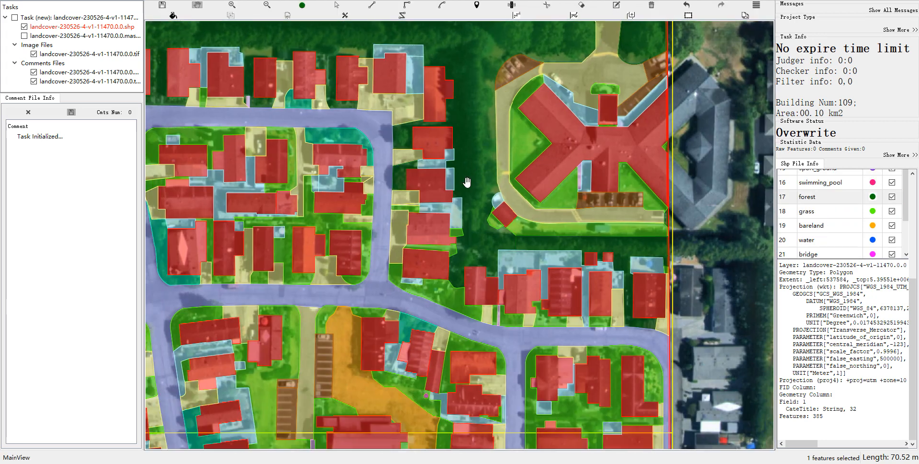
pyautogui.press('space')
pyautogui.press('space')
pyautogui.moveTo(491, 73); pyautogui.dragTo(512, 122)
pyautogui.press('Escape')
pyautogui.press('c')
pyautogui.click(534, 105)
pyautogui.click(522, 97)
pyautogui.click(506, 100)
pyautogui.click(500, 130)
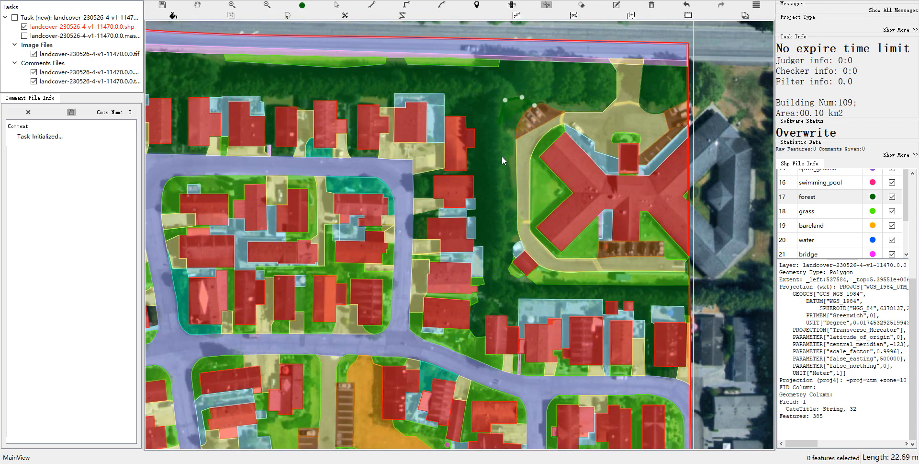
pyautogui.click(505, 270)
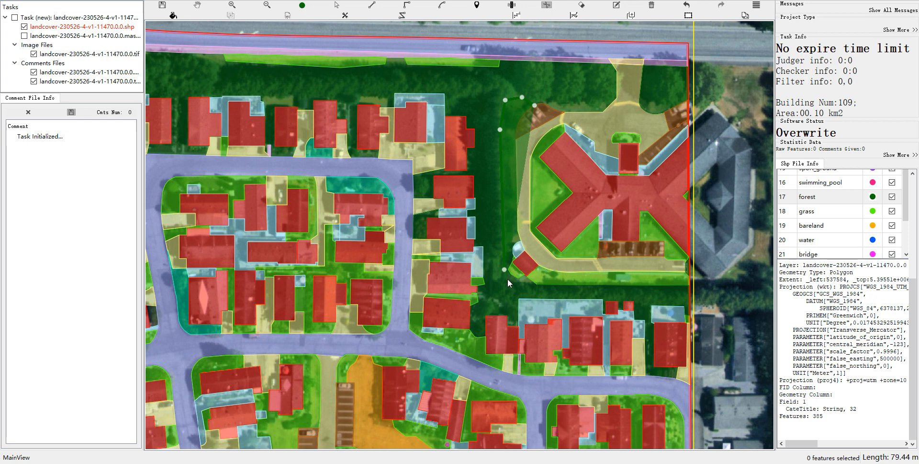
pyautogui.click(507, 278)
pyautogui.click(524, 283)
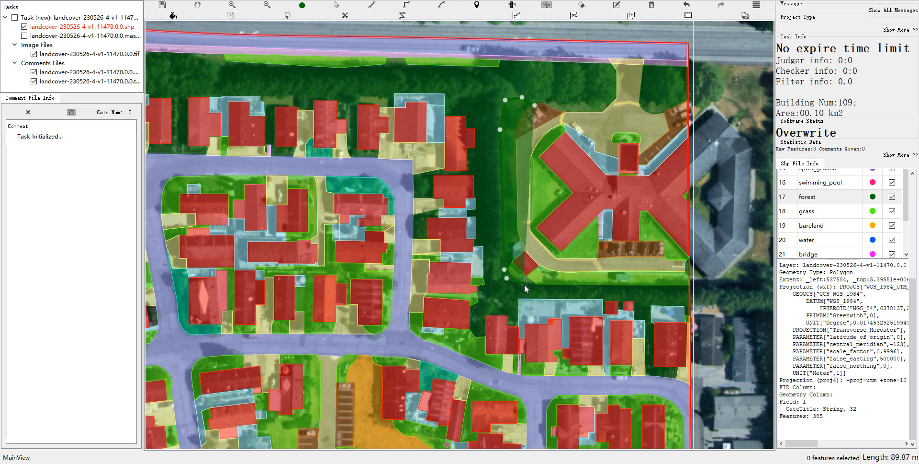
pyautogui.click(507, 173)
pyautogui.click(810, 215)
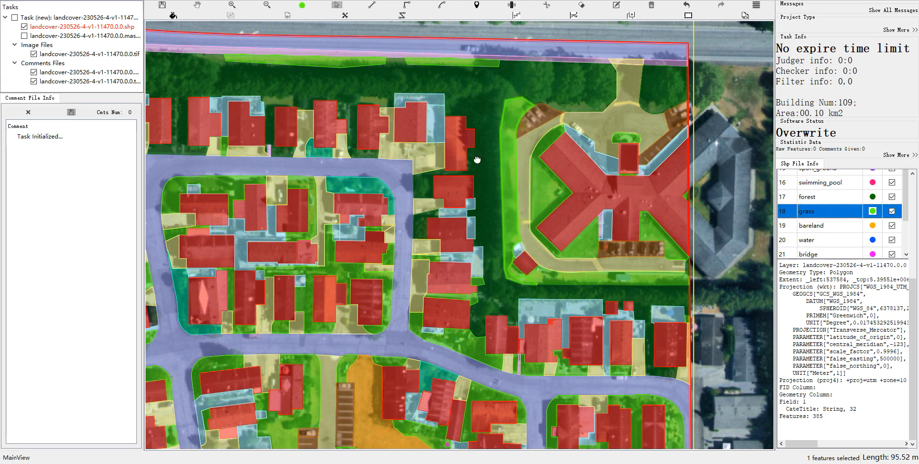
# Compare the labels of the houses and streets from the X-shaped building down to the southern forest with the imagery
pyautogui.moveTo(478, 159); pyautogui.dragTo(466, 124)
pyautogui.moveTo(542, 300); pyautogui.dragTo(534, 140)
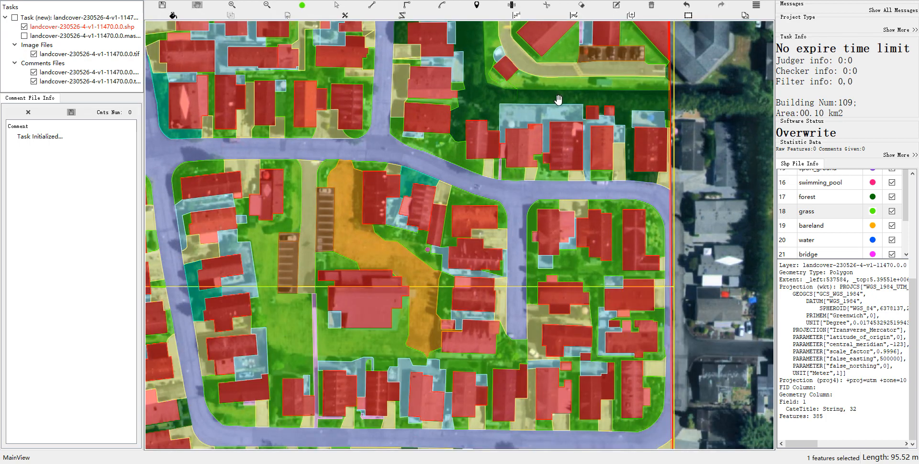
pyautogui.press('space')
pyautogui.press('space')
pyautogui.moveTo(556, 90); pyautogui.dragTo(570, 168)
pyautogui.moveTo(537, 267); pyautogui.dragTo(567, 149)
pyautogui.scroll(-1, 567, 149)
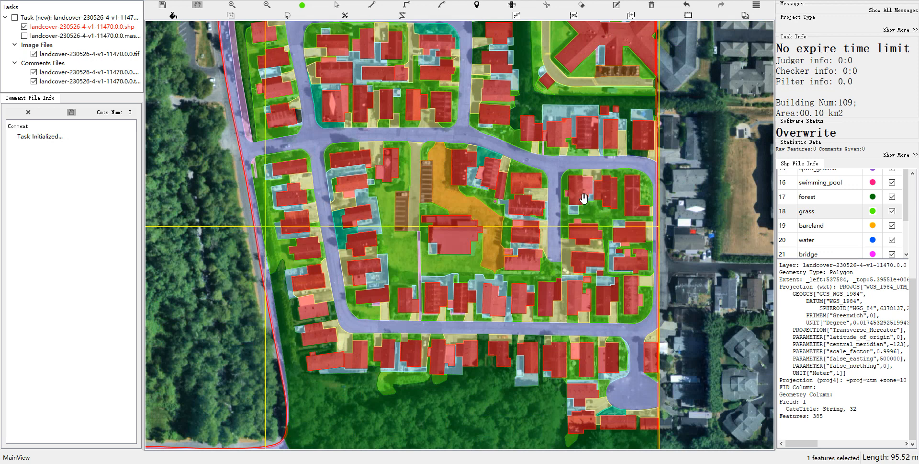
pyautogui.press('space')
pyautogui.press('space')
pyautogui.moveTo(548, 210); pyautogui.dragTo(527, 156)
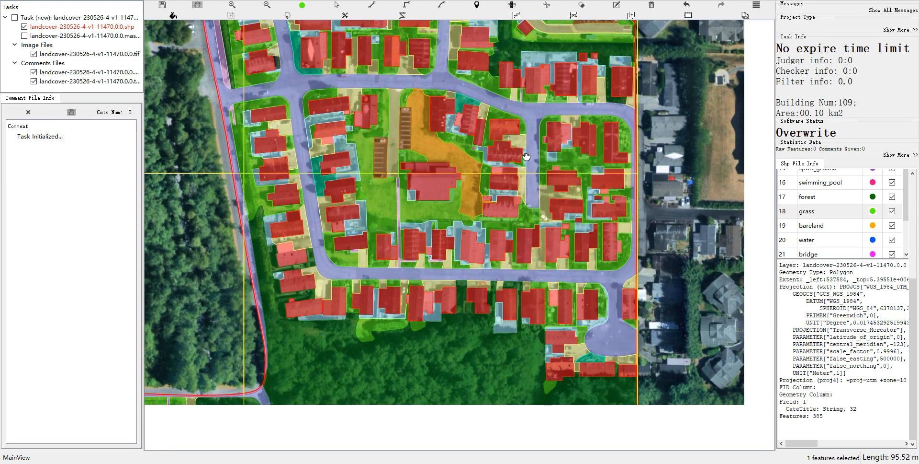
# Check the bareland north and east of the central community building against the imagery and reclassify it as grass
pyautogui.press('space')
pyautogui.scroll(1, 427, 139)
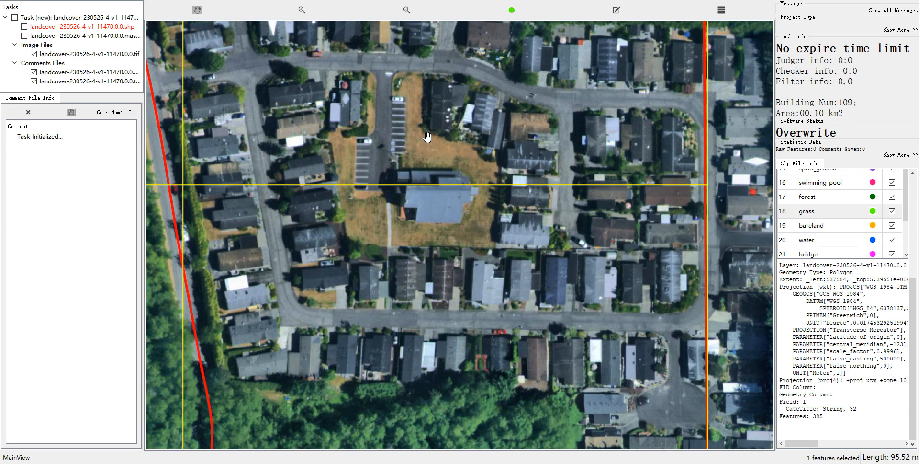
pyautogui.press('space')
pyautogui.press('space')
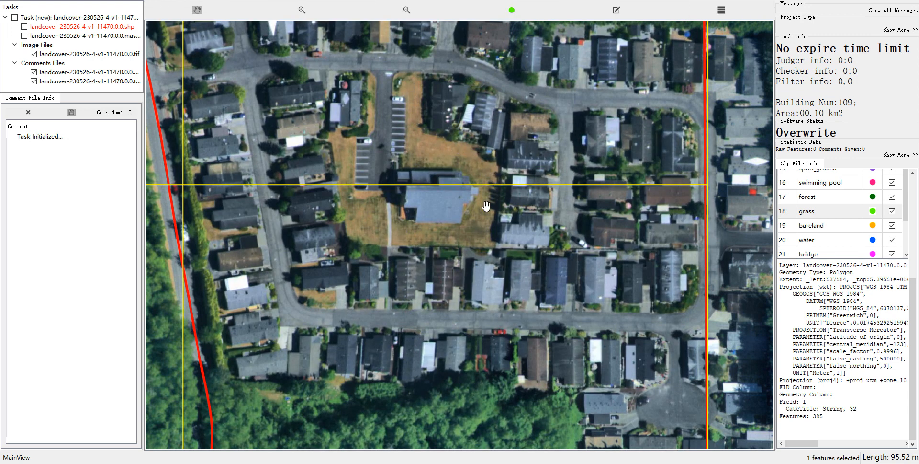
pyautogui.press('space')
pyautogui.press('space')
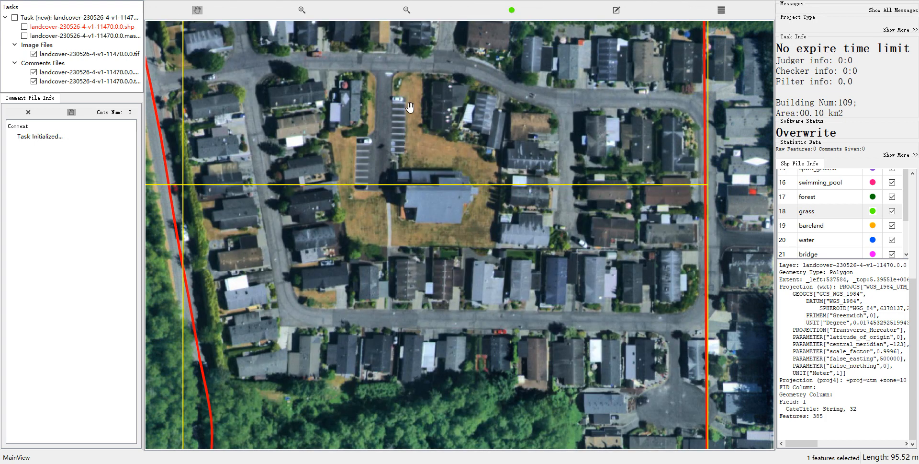
pyautogui.press('space')
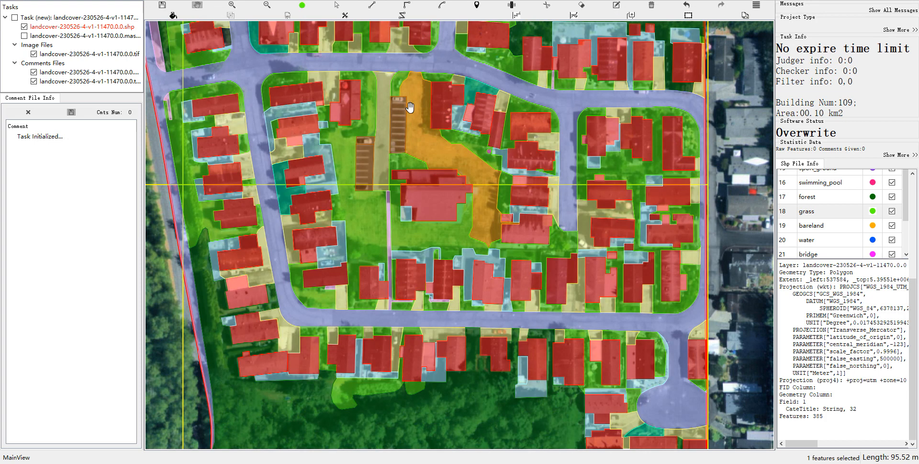
pyautogui.press('space')
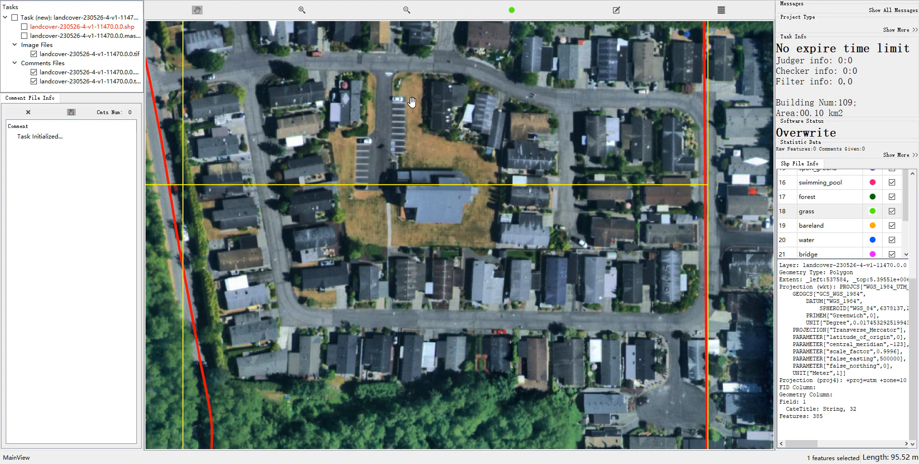
pyautogui.press('space')
pyautogui.press('space')
pyautogui.press('space')
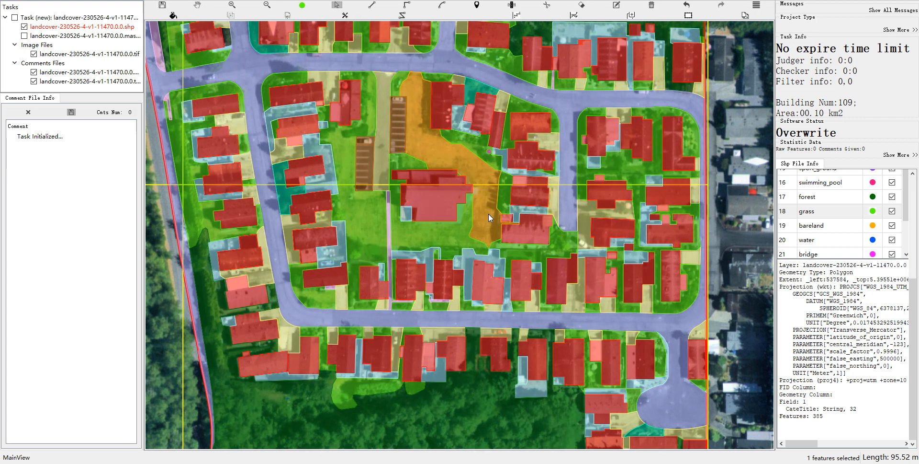
pyautogui.click(829, 211)
# Compare the labels of the house rows around the central community building with the imagery
pyautogui.moveTo(531, 158); pyautogui.dragTo(546, 176)
pyautogui.press('space')
pyautogui.press('space')
pyautogui.moveTo(496, 231); pyautogui.dragTo(483, 154)
pyautogui.press('space')
pyautogui.press('space')
pyautogui.moveTo(287, 52); pyautogui.dragTo(289, 67)
pyautogui.press('space')
pyautogui.press('space')
# Examine the southernmost row of houses and the grass patches along the forest edge against the imagery
pyautogui.moveTo(373, 236); pyautogui.dragTo(350, 140)
pyautogui.press('space')
pyautogui.press('space')
pyautogui.press('space')
pyautogui.press('space')
pyautogui.press('space')
pyautogui.press('space')
pyautogui.press('space')
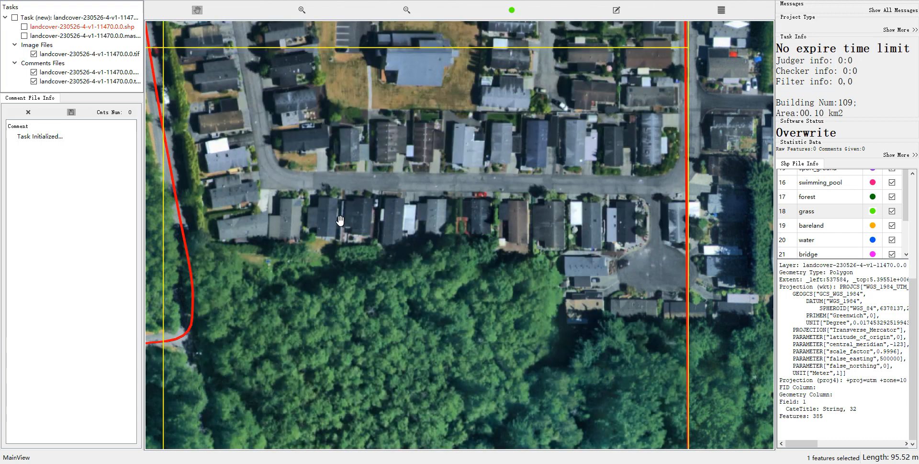
pyautogui.press('space')
pyautogui.moveTo(344, 284); pyautogui.dragTo(373, 238)
pyautogui.press('space')
pyautogui.press('space')
pyautogui.press('space')
pyautogui.moveTo(338, 217); pyautogui.dragTo(373, 218)
pyautogui.press('space')
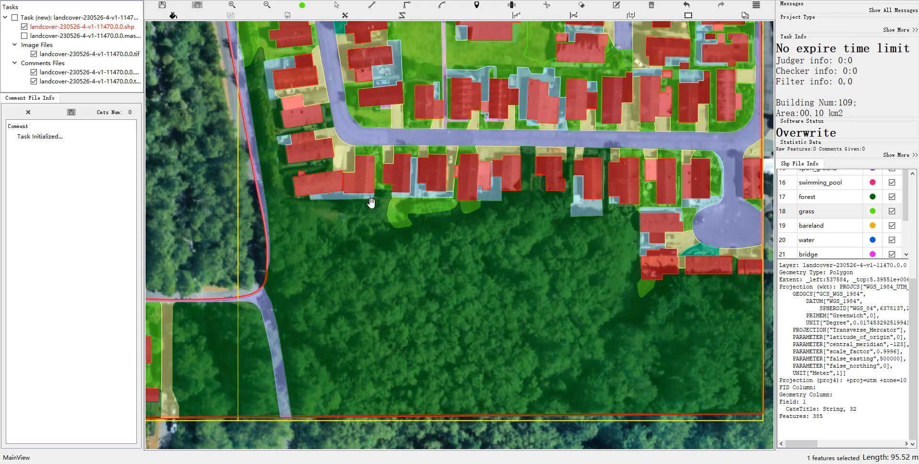
# Compare the shrub, grass and forest labels in the southwestern strip below the road with the imagery
pyautogui.scroll(-4, 519, 248)
pyautogui.moveTo(520, 248); pyautogui.dragTo(802, 196)
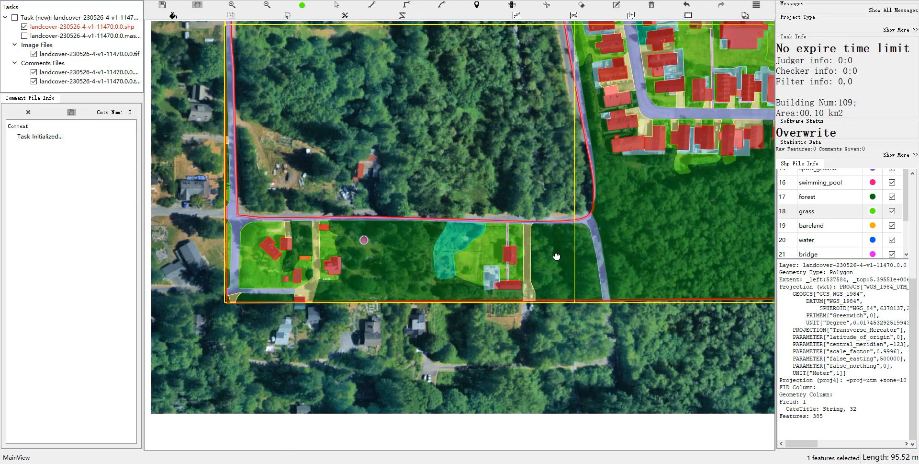
pyautogui.scroll(3, 584, 253)
pyautogui.moveTo(535, 271); pyautogui.dragTo(584, 272)
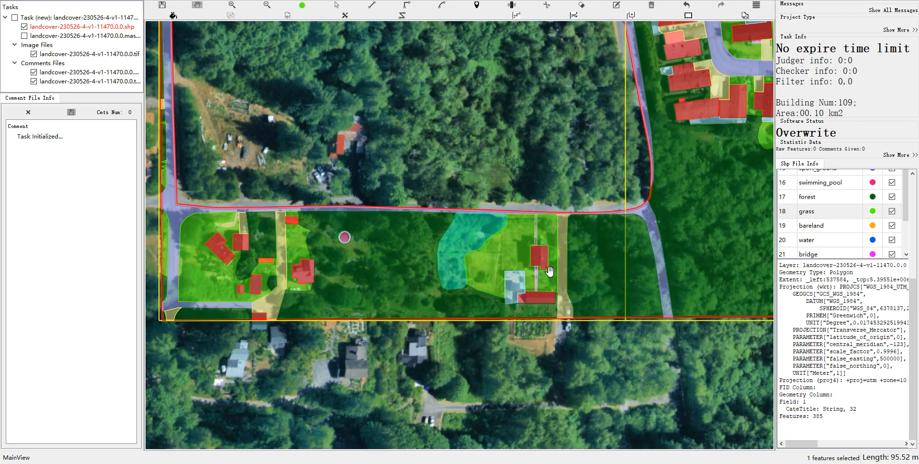
pyautogui.scroll(3, 549, 271)
pyautogui.press('space')
pyautogui.press('space')
pyautogui.moveTo(465, 247); pyautogui.dragTo(553, 249)
pyautogui.press('space')
pyautogui.press('space')
pyautogui.press('space')
pyautogui.press('space')
pyautogui.moveTo(612, 248); pyautogui.dragTo(627, 248)
pyautogui.press('space')
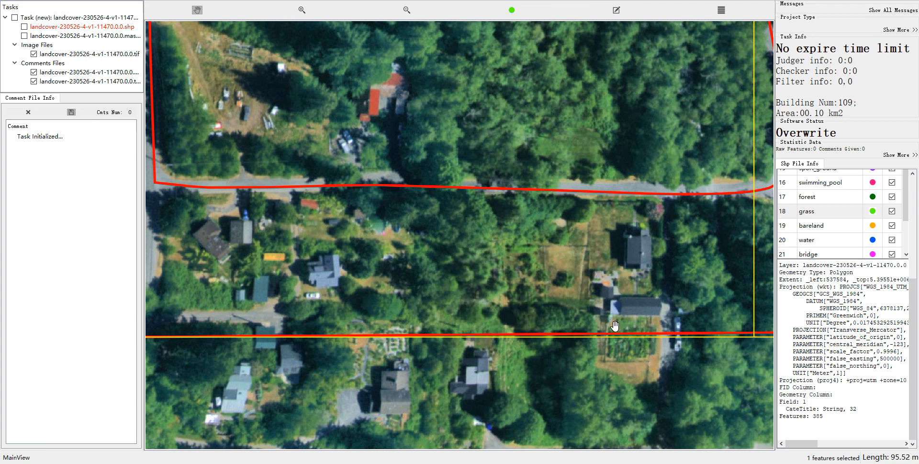
# Split the forest in the southwestern strip with a line about 9 m long from the eastern pavement's lower corner to the task boundary
pyautogui.press('space')
pyautogui.scroll(2, 615, 325)
pyautogui.press('space')
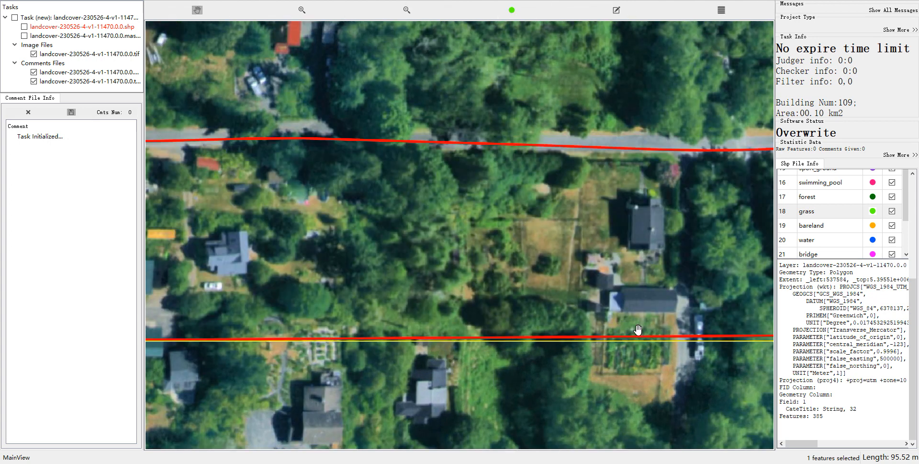
pyautogui.press('space')
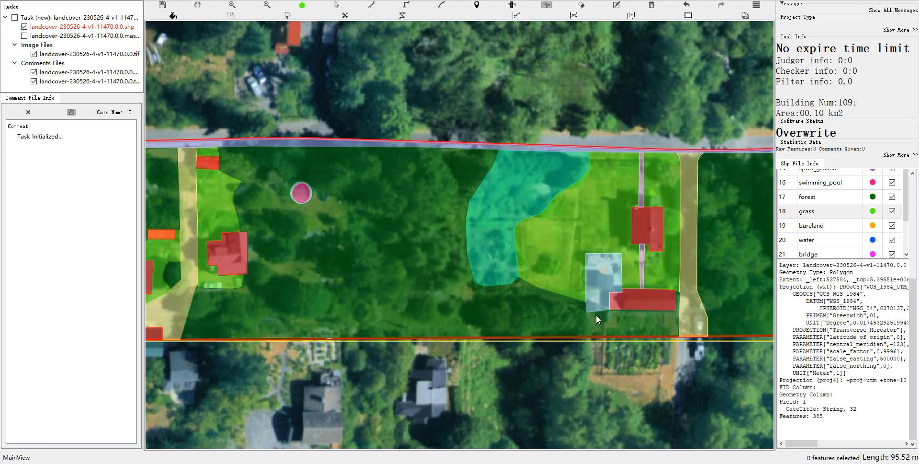
pyautogui.click(590, 313)
pyautogui.click(592, 348)
pyautogui.rightClick(593, 347)
pyautogui.press('s')
pyautogui.click(648, 329)
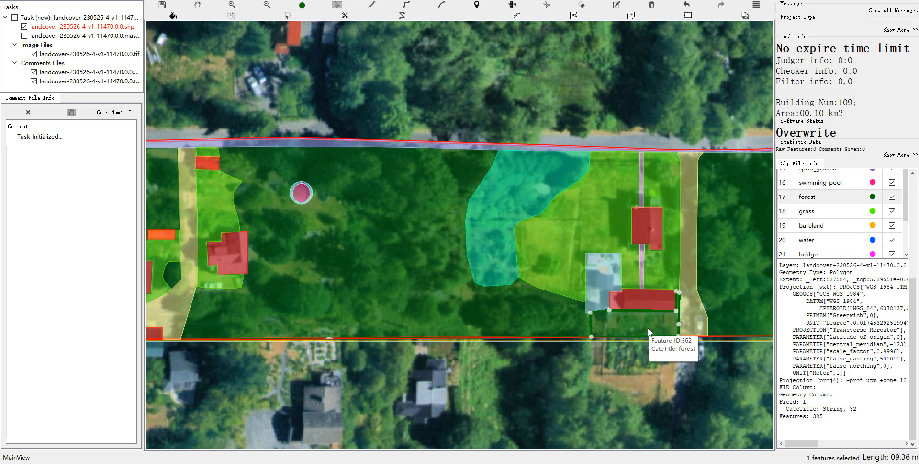
# Reclassify the split-off forest area between the long eastern building and the southern task boundary as shrub
pyautogui.scroll(-1, 649, 328)
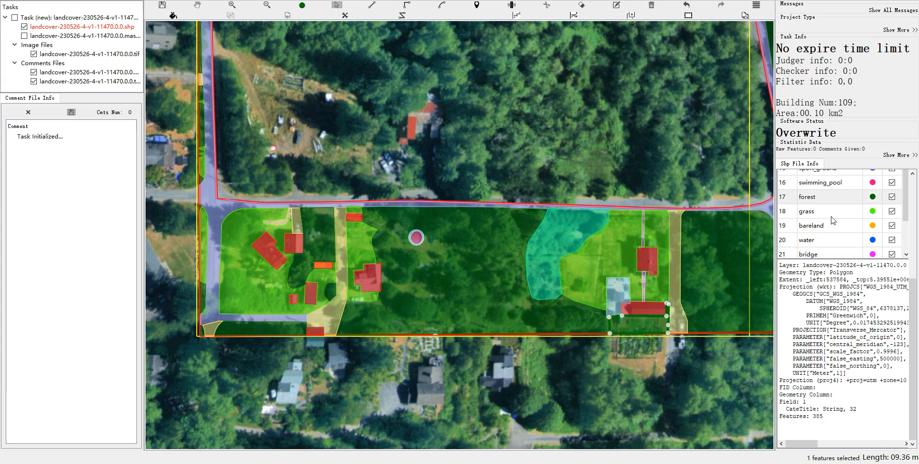
pyautogui.press('space')
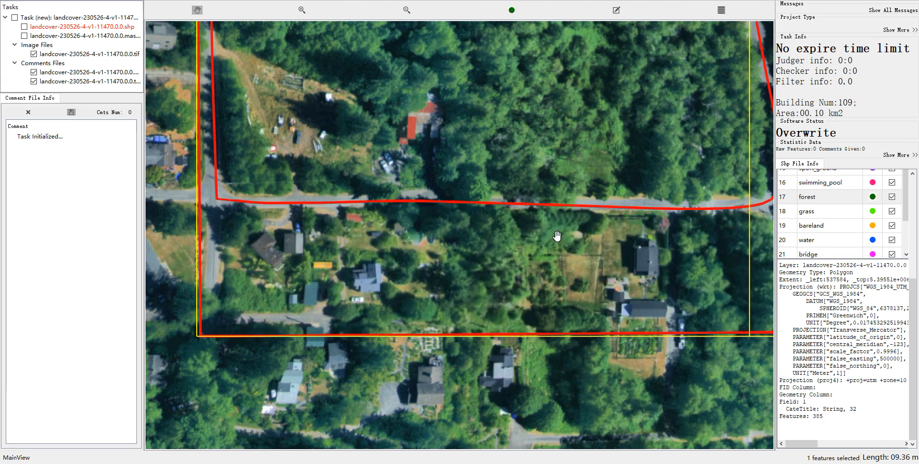
pyautogui.press('space')
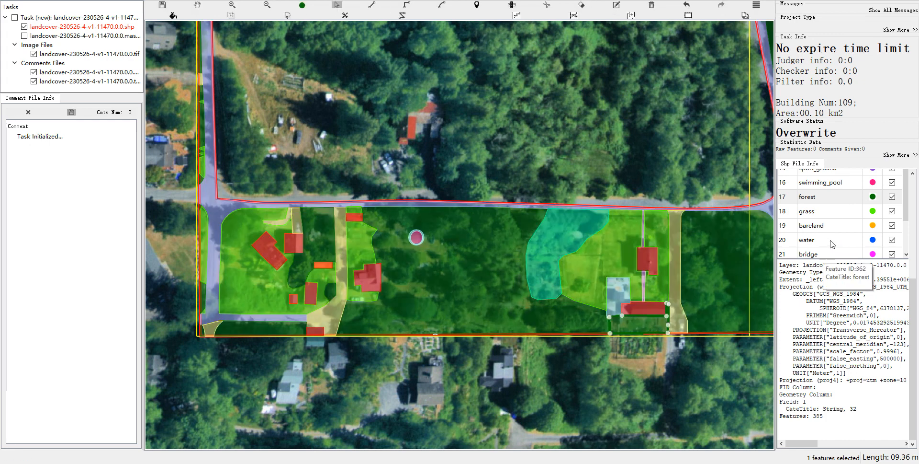
pyautogui.scroll(-1, 829, 224)
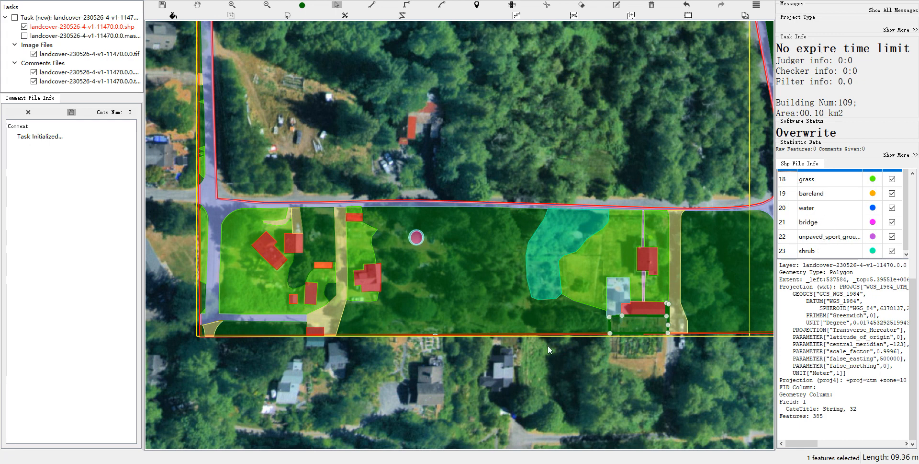
pyautogui.click(828, 250)
# Examine the labels around the houses and the round pool in the southwestern corner against the imagery
pyautogui.moveTo(690, 307); pyautogui.dragTo(719, 294)
pyautogui.press('space')
pyautogui.press('space')
pyautogui.moveTo(404, 257); pyautogui.dragTo(526, 232)
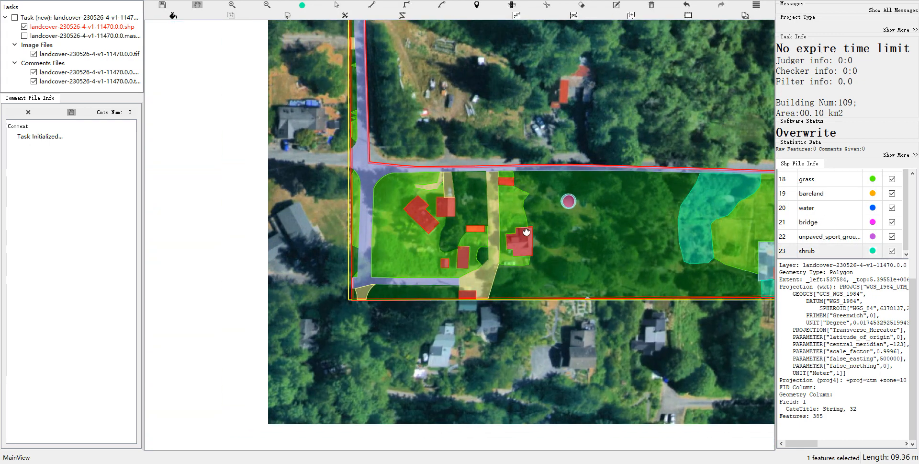
pyautogui.press('space')
pyautogui.press('space')
pyautogui.press('space')
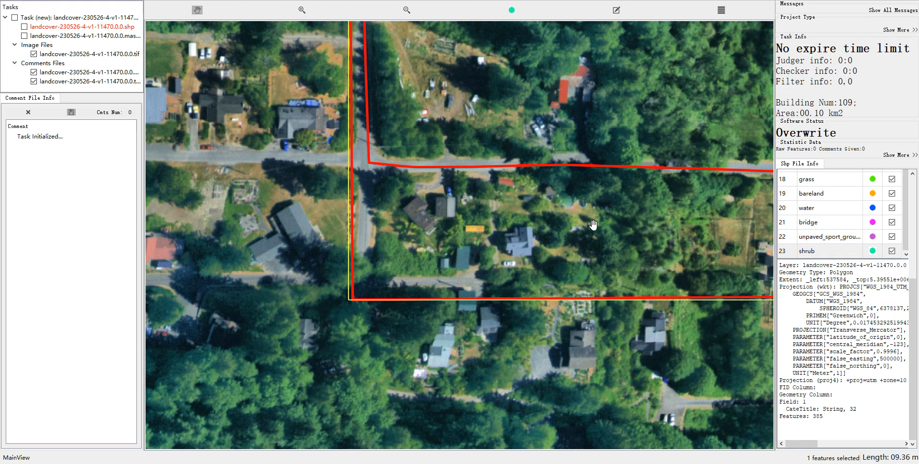
pyautogui.press('space')
pyautogui.press('space')
pyautogui.press('space')
pyautogui.press('space')
pyautogui.press('space')
pyautogui.press('space')
pyautogui.press('space')
pyautogui.press('space')
pyautogui.press('space')
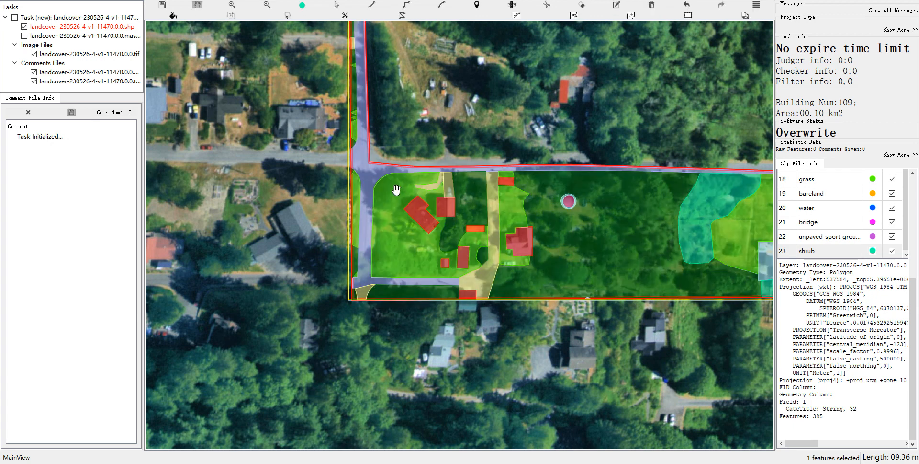
# Review the whole labeled area and switch to the next task, landcover-230526-4-v1-11380.0.0
pyautogui.scroll(-1, 400, 193)
pyautogui.press('space')
pyautogui.press('space')
pyautogui.moveTo(540, 203); pyautogui.dragTo(386, 285)
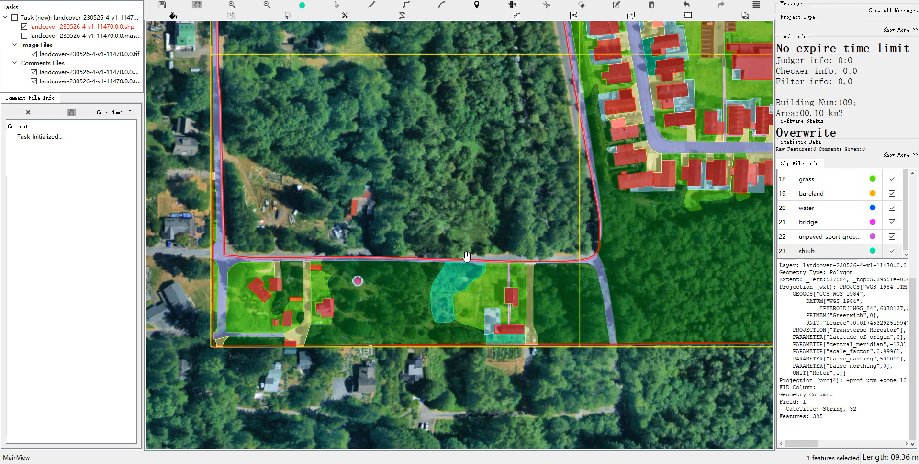
pyautogui.scroll(-2, 467, 257)
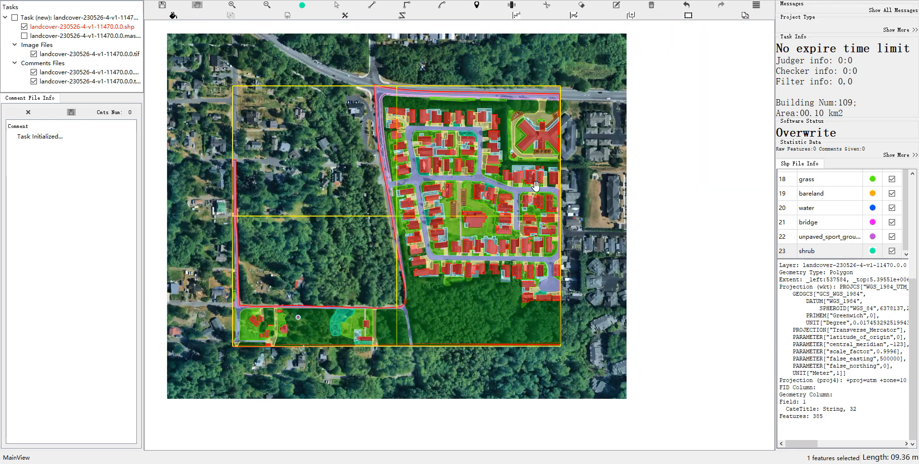
pyautogui.click(869, 1)
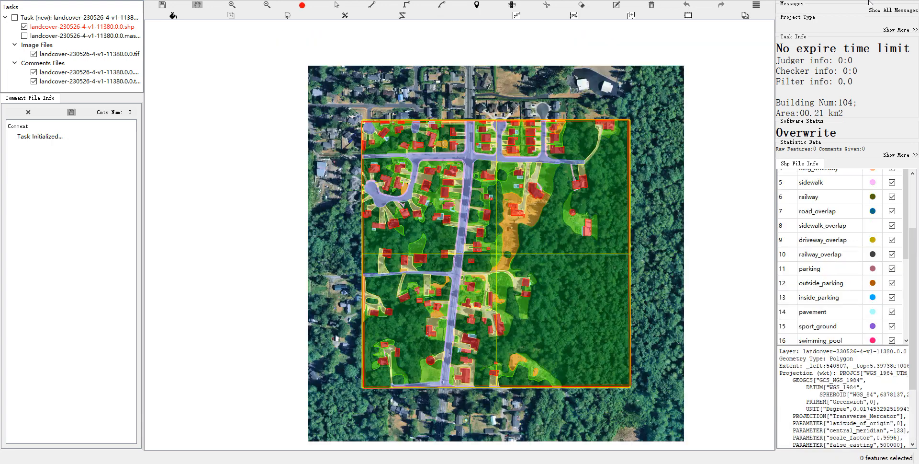
# Survey the new task's labels over the whole area, starting from the northwestern cul-de-sac
pyautogui.moveTo(428, 207); pyautogui.dragTo(455, 215)
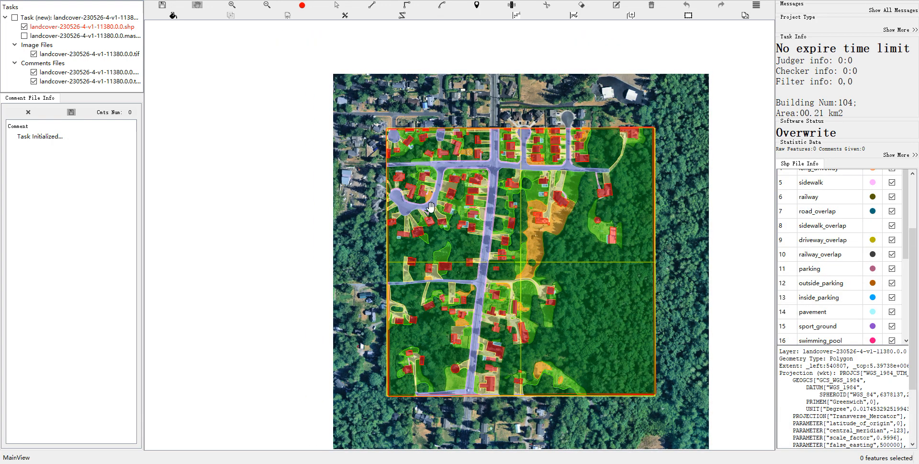
pyautogui.scroll(3, 421, 185)
pyautogui.scroll(3, 421, 185)
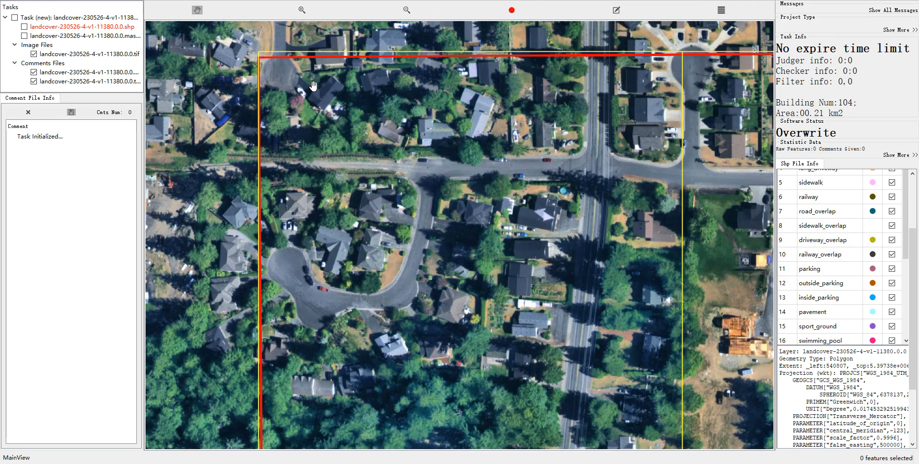
pyautogui.scroll(-5, 503, 278)
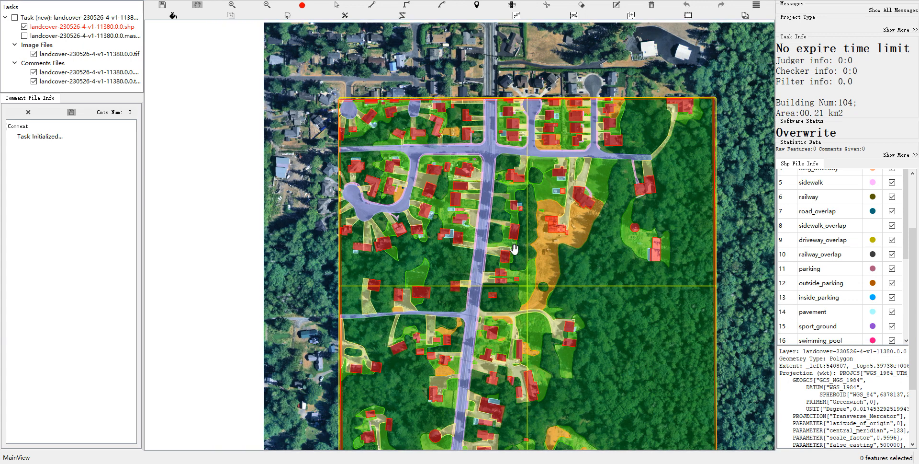
pyautogui.moveTo(676, 226); pyautogui.dragTo(657, 181)
pyautogui.moveTo(443, 205); pyautogui.dragTo(466, 297)
pyautogui.scroll(2, 399, 183)
pyautogui.scroll(1, 399, 184)
pyautogui.moveTo(403, 187); pyautogui.dragTo(369, 133)
pyautogui.moveTo(417, 201); pyautogui.dragTo(418, 180)
# Compare the house, grass and bareland labels around the northwestern streets of the new task with the imagery
pyautogui.press('space')
pyautogui.press('space')
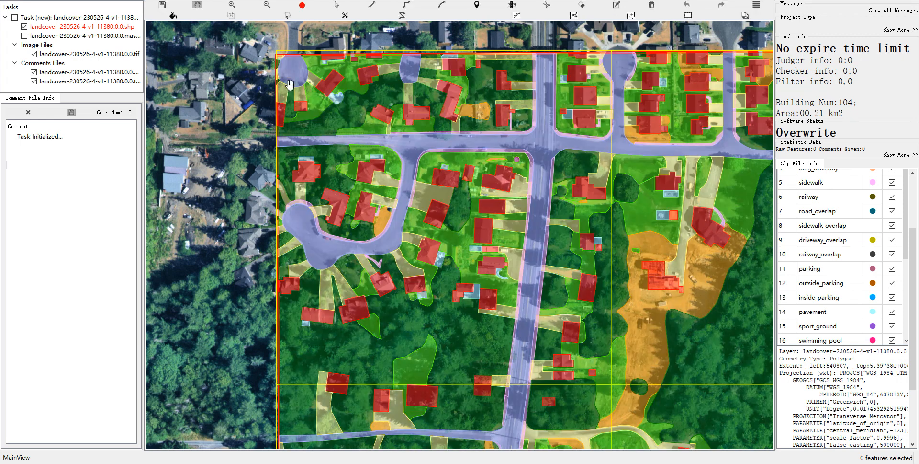
pyautogui.scroll(2, 299, 89)
pyautogui.scroll(-1, 365, 153)
pyautogui.press('space')
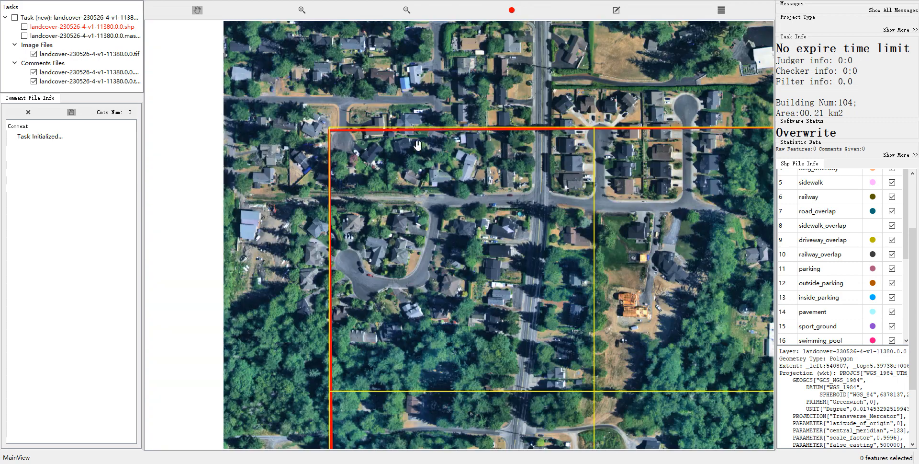
pyautogui.press('space')
pyautogui.scroll(1, 434, 131)
pyautogui.scroll(-1, 453, 187)
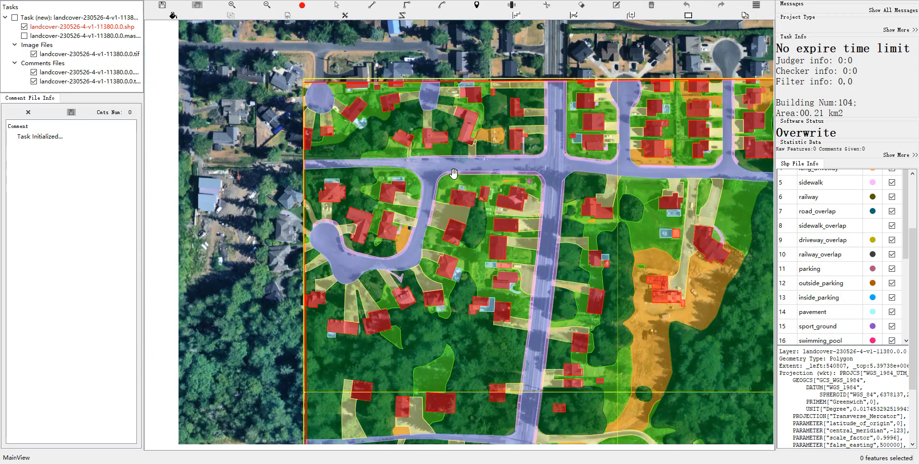
pyautogui.moveTo(453, 186); pyautogui.dragTo(449, 159)
pyautogui.press('space')
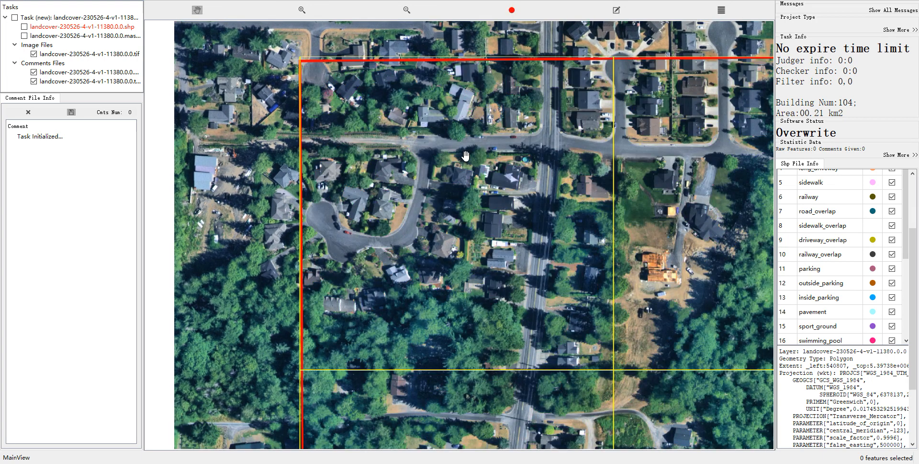
pyautogui.press('space')
pyautogui.press('space')
pyautogui.press('space')
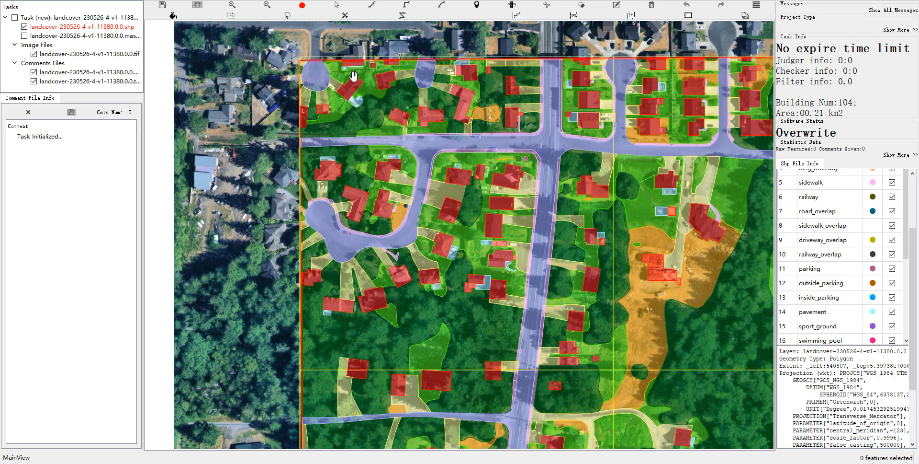
# Compare the labels around the northern houses west of the main road with the bare imagery
pyautogui.press('space')
pyautogui.press('space')
pyautogui.press('space')
pyautogui.press('space')
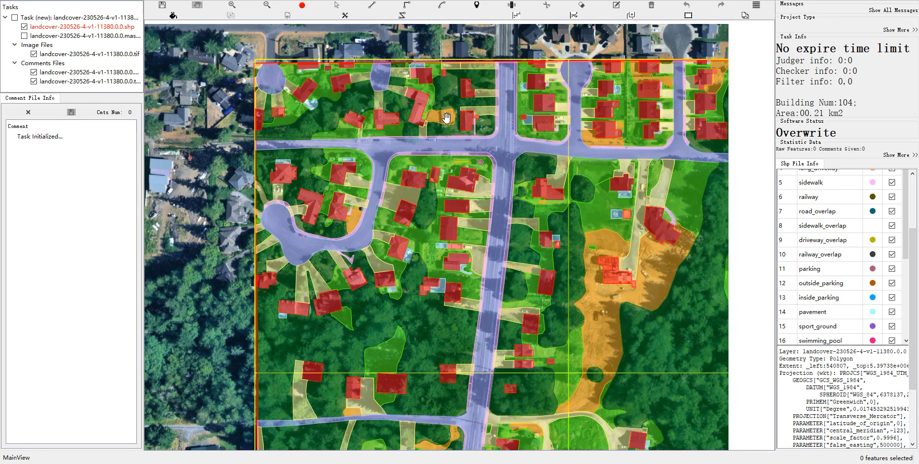
pyautogui.press('space')
pyautogui.press('space')
pyautogui.press('space')
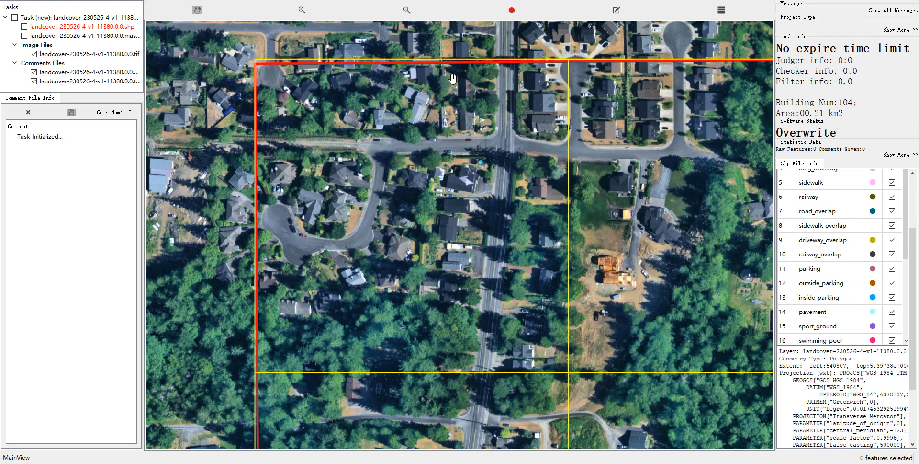
pyautogui.press('space')
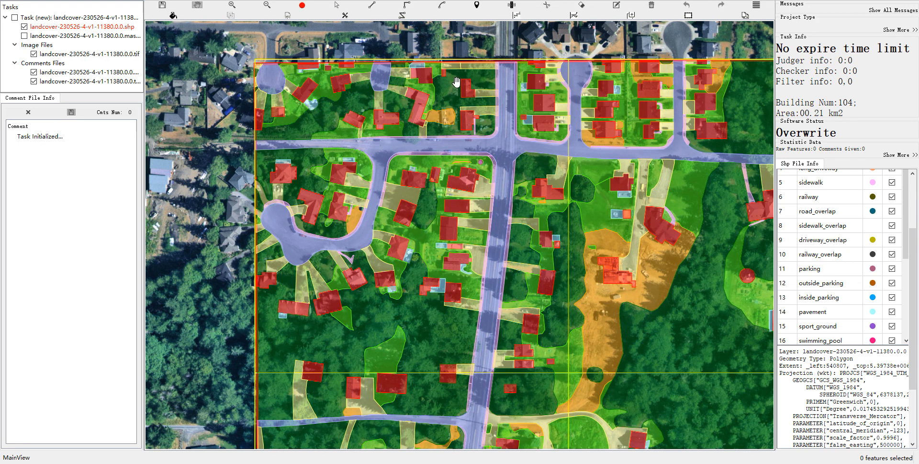
pyautogui.press('space')
pyautogui.press('space')
pyautogui.press('space')
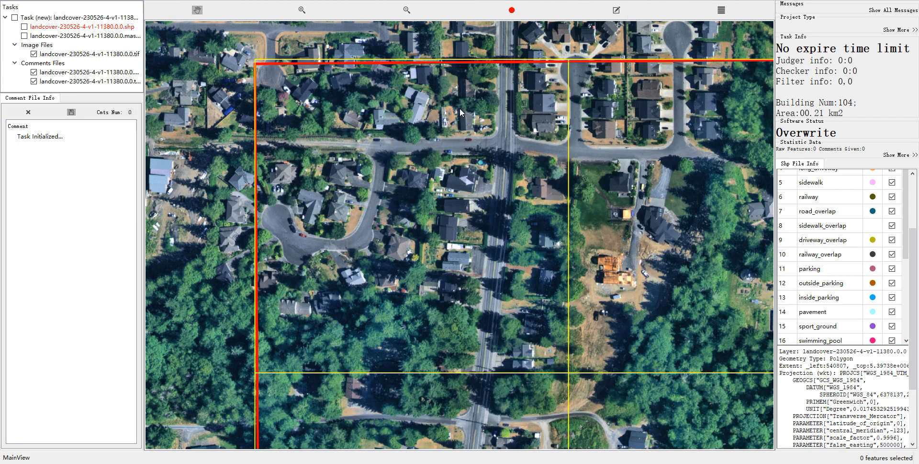
pyautogui.press('space')
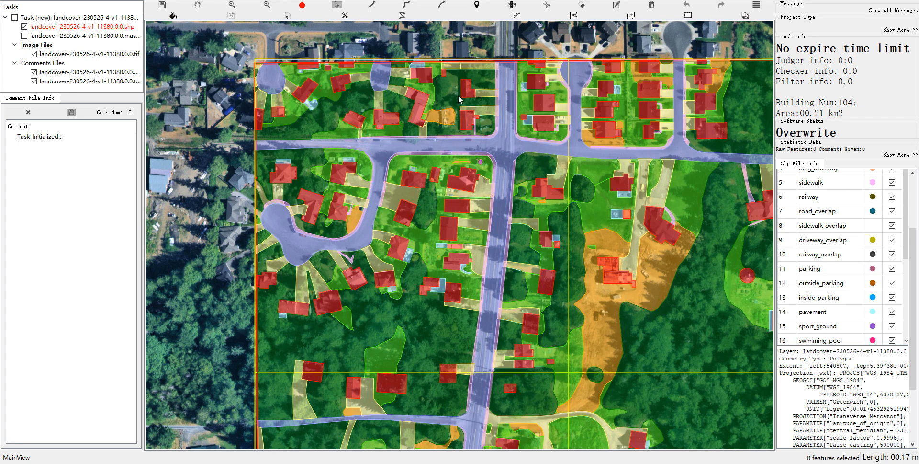
# Cut the patch between the houses near the northern edge, just west of the main road, out of the forest and classify it as grass
pyautogui.press('c')
pyautogui.click(455, 69)
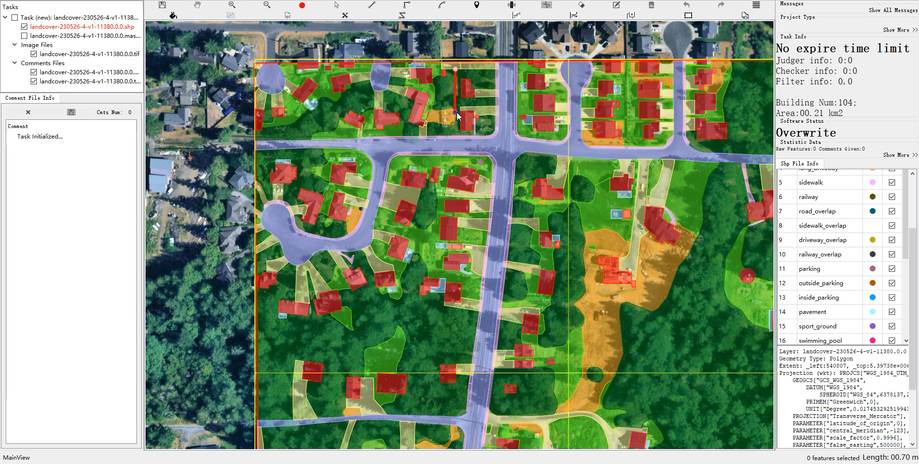
pyautogui.click(455, 114)
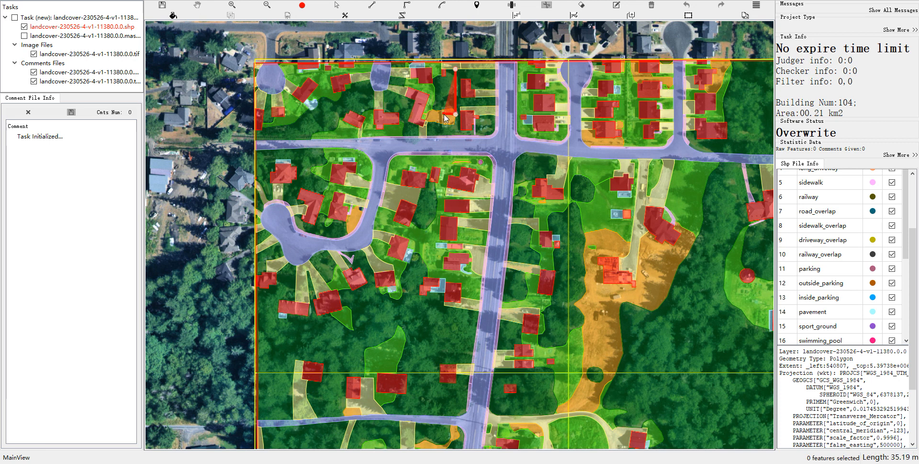
pyautogui.click(439, 76)
pyautogui.click(437, 71)
pyautogui.rightClick(448, 86)
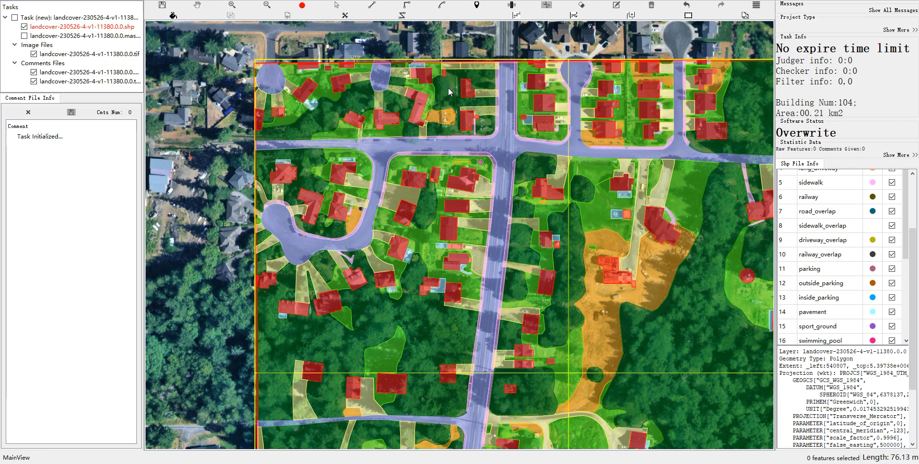
pyautogui.scroll(-2, 818, 241)
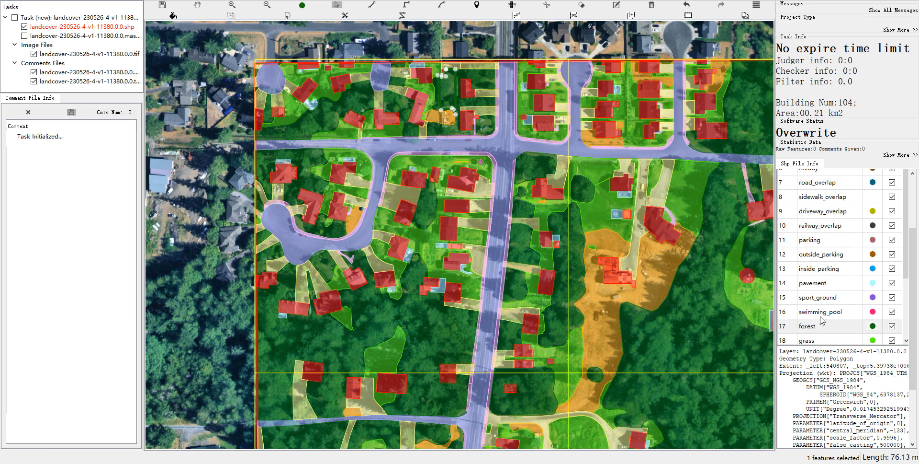
pyautogui.click(818, 342)
# Compare the house, driveway and grass labels around the western loop street and its cul-de-sac with the imagery
pyautogui.moveTo(482, 135); pyautogui.dragTo(457, 135)
pyautogui.press('space')
pyautogui.press('space')
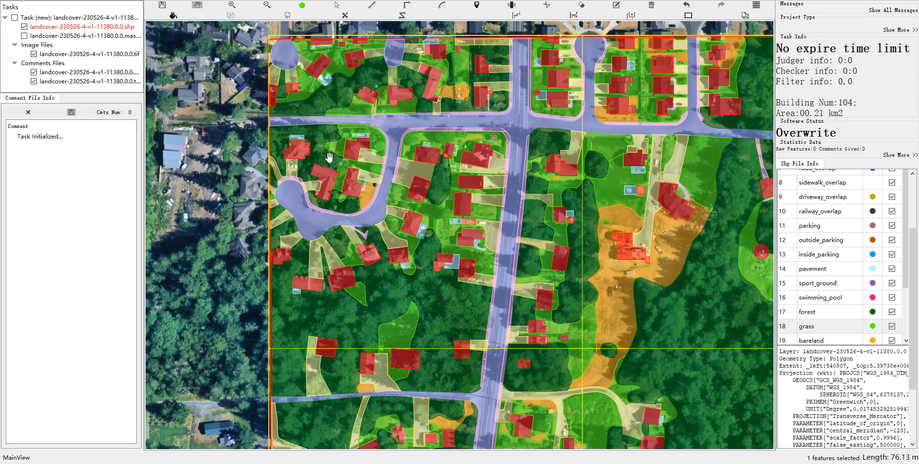
pyautogui.press('space')
pyautogui.moveTo(431, 187); pyautogui.dragTo(417, 145)
pyautogui.press('space')
pyautogui.press('space')
pyautogui.press('space')
pyautogui.press('space')
pyautogui.press('space')
pyautogui.press('space')
pyautogui.press('space')
# Examine the labels along the main road and eastward to the construction site against the imagery
pyautogui.moveTo(475, 142); pyautogui.dragTo(455, 142)
pyautogui.press('space')
pyautogui.press('space')
pyautogui.moveTo(481, 224); pyautogui.dragTo(438, 223)
pyautogui.press('space')
pyautogui.press('space')
pyautogui.press('space')
pyautogui.press('space')
pyautogui.moveTo(571, 277); pyautogui.dragTo(462, 295)
pyautogui.press('space')
pyautogui.press('space')
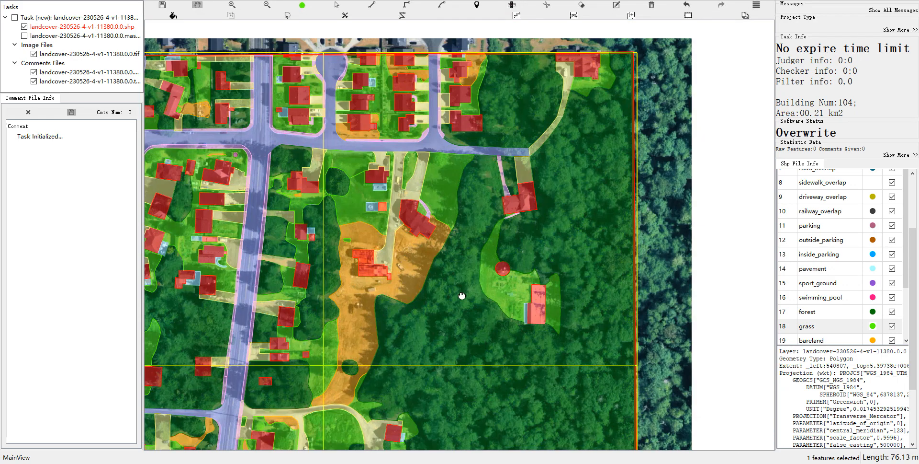
# Check the northeastern houses, forest and clearing labels against the imagery
pyautogui.press('space')
pyautogui.press('space')
pyautogui.press('space')
pyautogui.press('space')
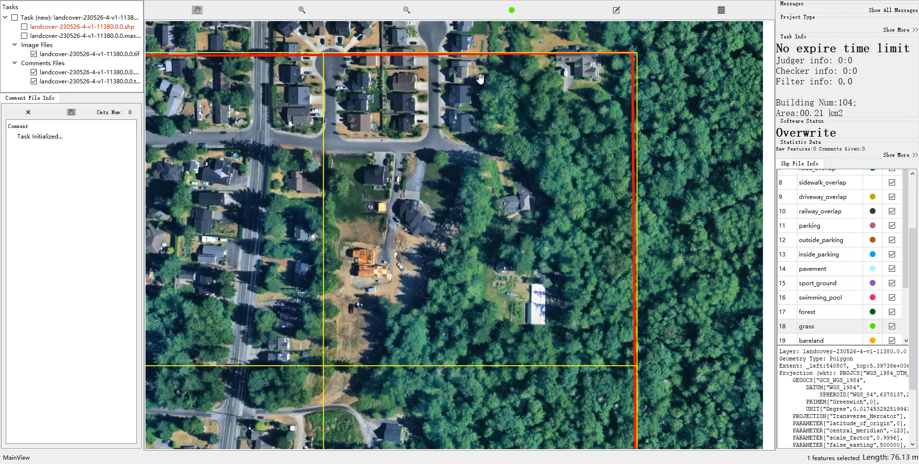
pyautogui.press('space')
pyautogui.press('space')
pyautogui.press('space')
pyautogui.scroll(-2, 468, 158)
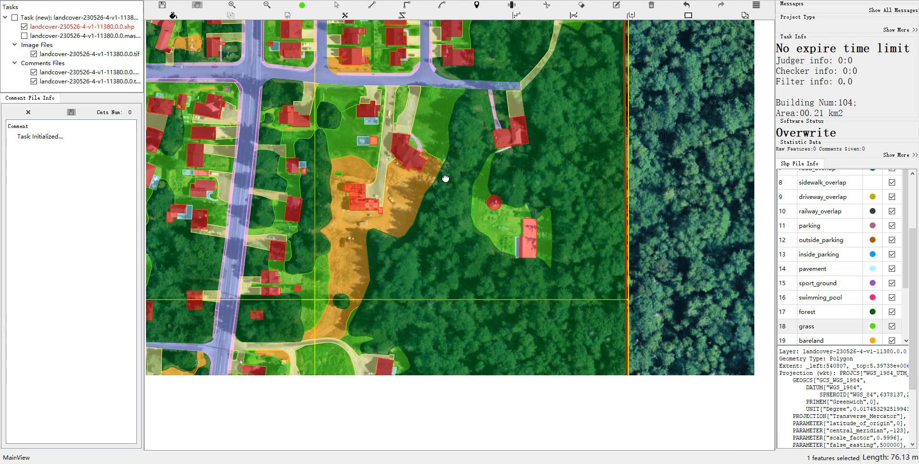
pyautogui.scroll(3, 458, 102)
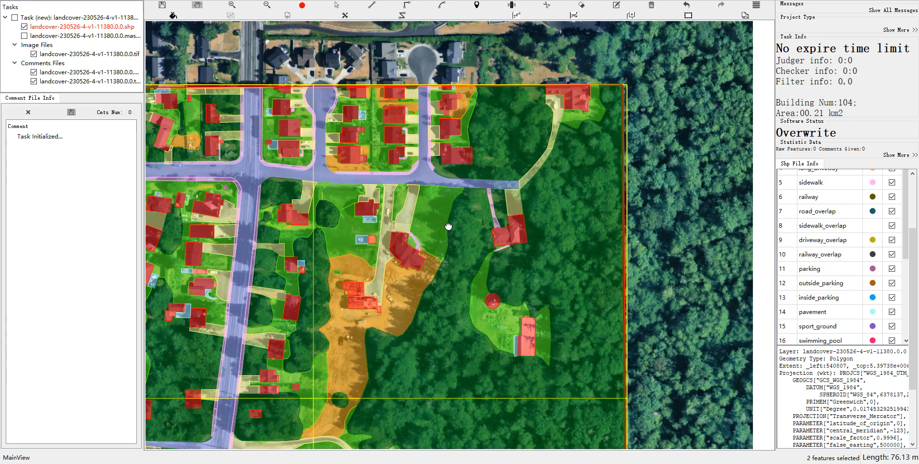
pyautogui.scroll(-2, 448, 220)
pyautogui.press('space')
pyautogui.press('space')
pyautogui.press('space')
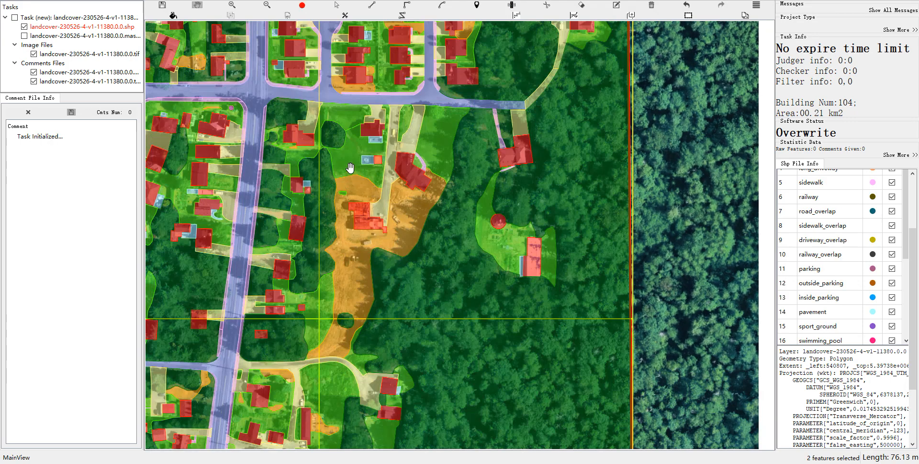
# Select the bareland piece directly north of the building under construction and reclassify it as grass
pyautogui.press('space')
pyautogui.press('space')
pyautogui.press('space')
pyautogui.click(348, 203)
pyautogui.press('space')
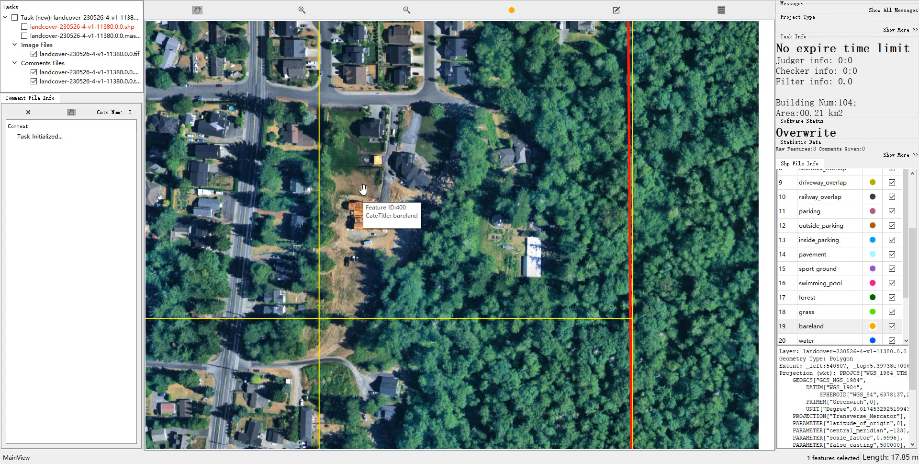
pyautogui.press('space')
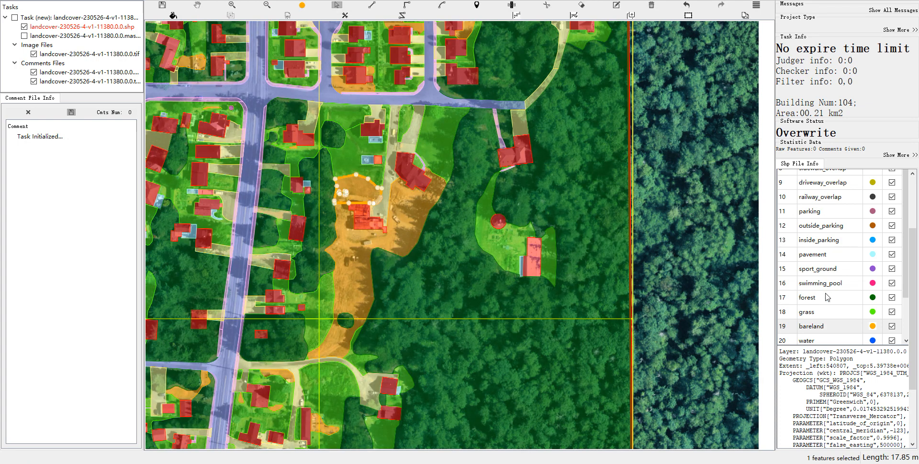
pyautogui.click(824, 315)
# Compare the remaining construction-site bareland and the southeastern forest labels with the imagery
pyautogui.moveTo(433, 254); pyautogui.dragTo(433, 237)
pyautogui.press('space')
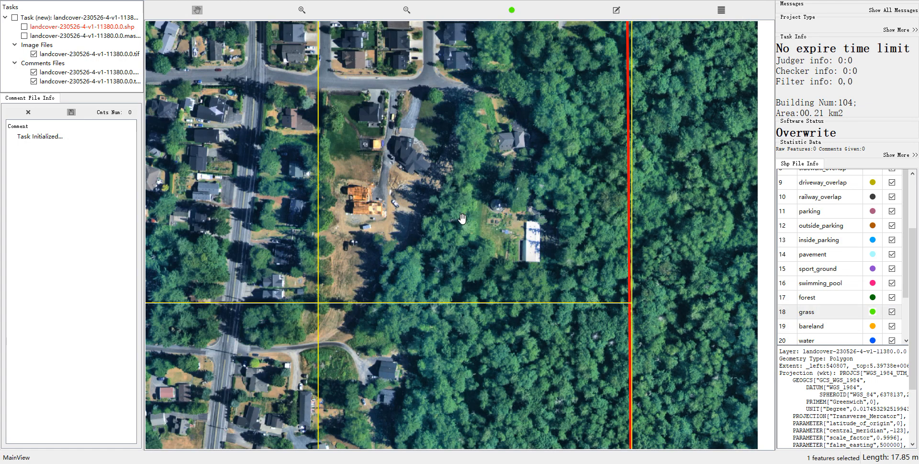
pyautogui.press('space')
pyautogui.moveTo(313, 155); pyautogui.dragTo(312, 146)
pyautogui.moveTo(491, 261); pyautogui.dragTo(487, 223)
pyautogui.press('space')
pyautogui.press('space')
pyautogui.press('space')
pyautogui.press('space')
pyautogui.moveTo(458, 331); pyautogui.dragTo(520, 148)
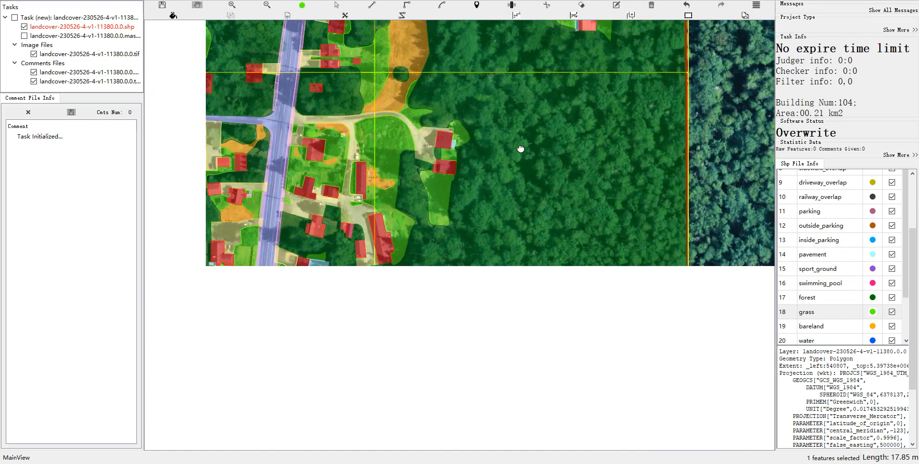
pyautogui.press('space')
pyautogui.moveTo(470, 269); pyautogui.dragTo(510, 258)
pyautogui.press('space')
pyautogui.press('space')
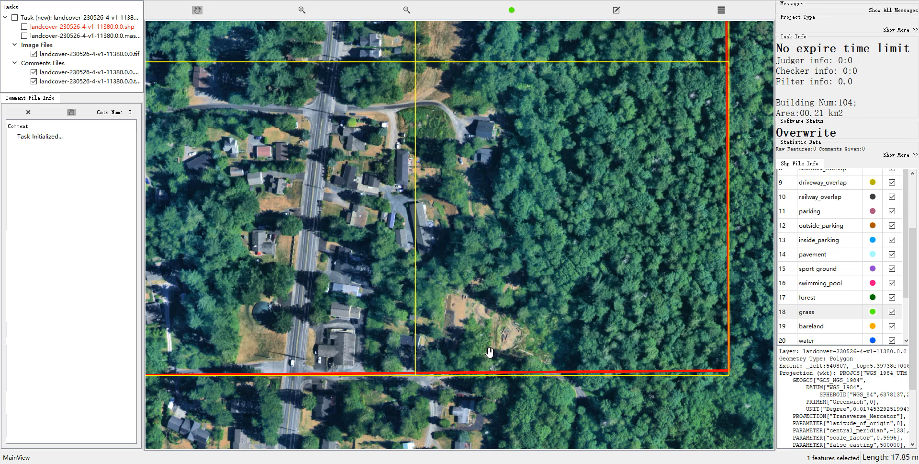
# Check the clearing near the southern edge and reclassify its larger western bareland patch as grass
pyautogui.press('space')
pyautogui.press('space')
pyautogui.press('space')
pyautogui.press('space')
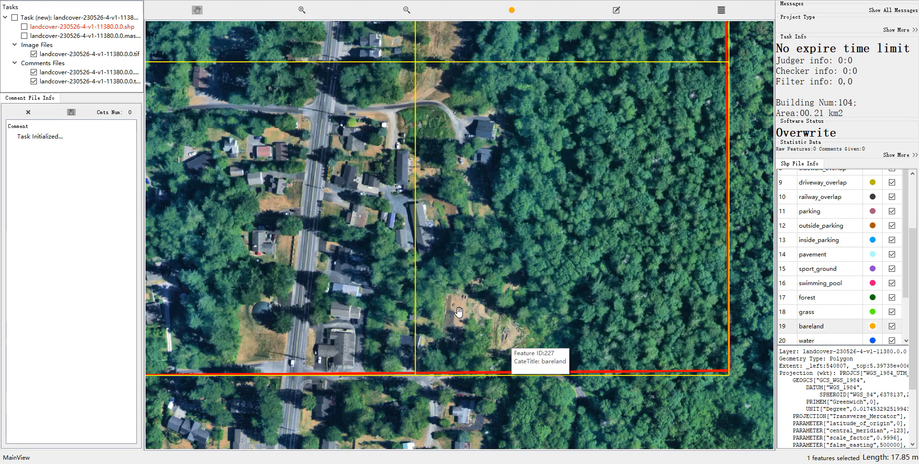
pyautogui.press('space')
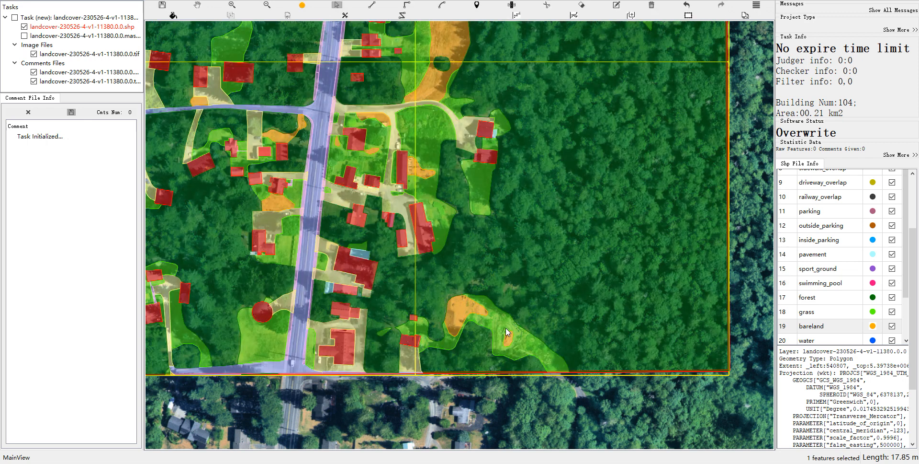
pyautogui.click(473, 307)
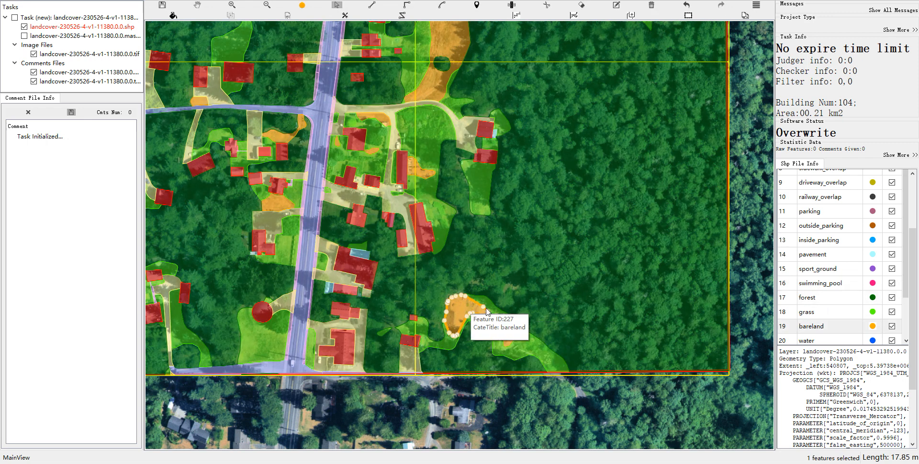
pyautogui.click(809, 312)
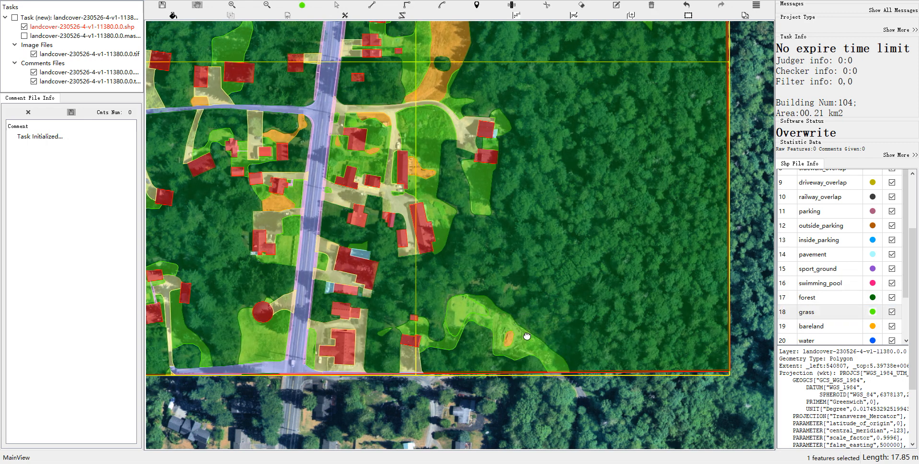
# Compare the labels around the houses on both sides of the southern main road with the imagery
pyautogui.moveTo(494, 313); pyautogui.dragTo(525, 331)
pyautogui.press('space')
pyautogui.press('space')
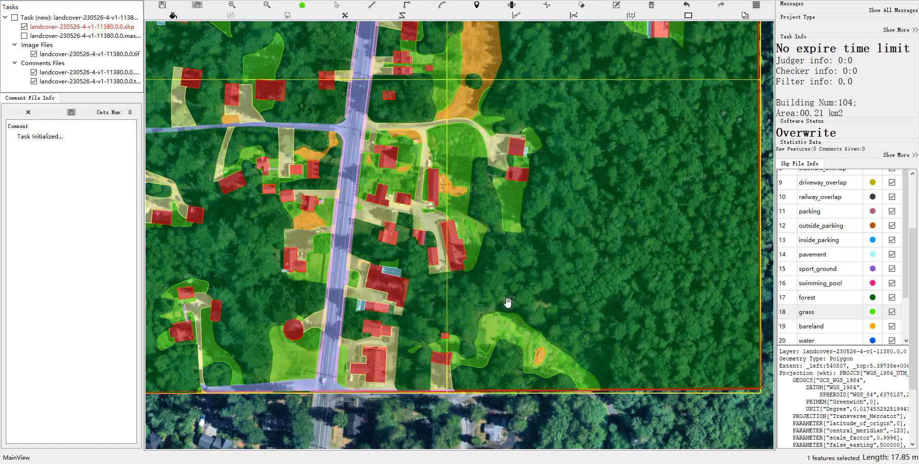
pyautogui.moveTo(523, 250); pyautogui.dragTo(609, 269)
pyautogui.press('space')
pyautogui.press('space')
pyautogui.moveTo(525, 190); pyautogui.dragTo(567, 174)
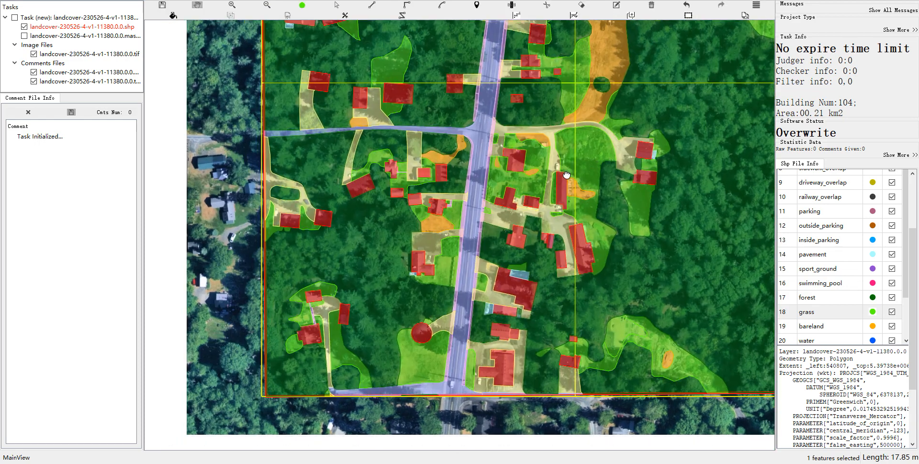
pyautogui.press('space')
pyautogui.press('space')
pyautogui.moveTo(618, 105); pyautogui.dragTo(643, 89)
pyautogui.press('space')
pyautogui.press('space')
pyautogui.press('space')
pyautogui.press('space')
pyautogui.press('space')
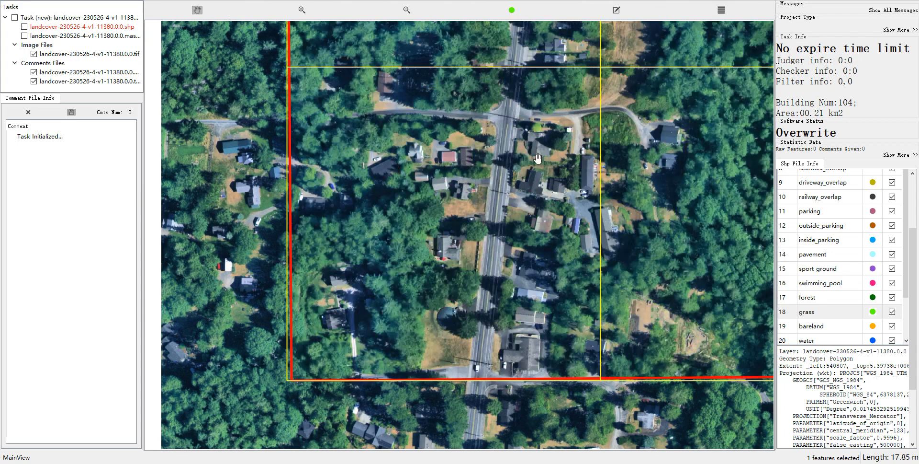
# Examine the southwestern houses, forest and roadside grass labels against the imagery
pyautogui.press('space')
pyautogui.press('space')
pyautogui.press('space')
pyautogui.moveTo(590, 249); pyautogui.dragTo(614, 237)
pyautogui.press('space')
pyautogui.press('space')
pyautogui.press('space')
pyautogui.moveTo(531, 342); pyautogui.dragTo(564, 341)
pyautogui.press('space')
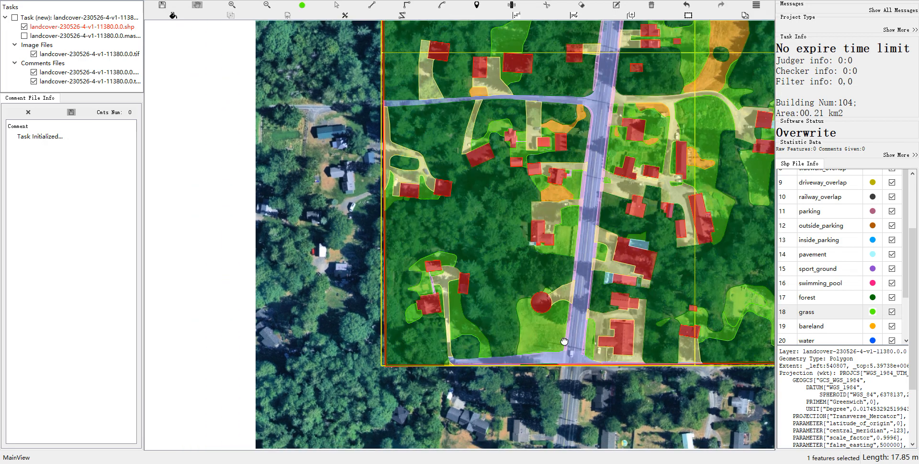
pyautogui.press('space')
pyautogui.press('space')
pyautogui.press('space')
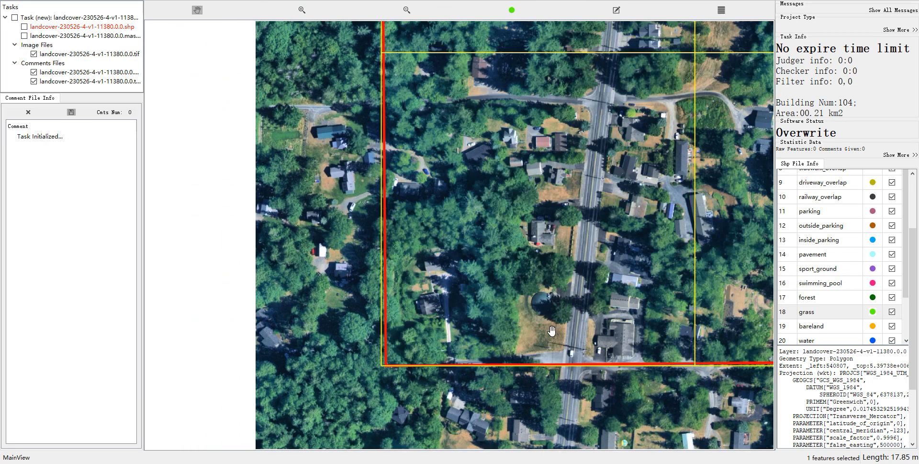
# Merge the bareland patch by the houses west of the southern main road with the adjoining grass area
pyautogui.press('space')
pyautogui.press('space')
pyautogui.press('space')
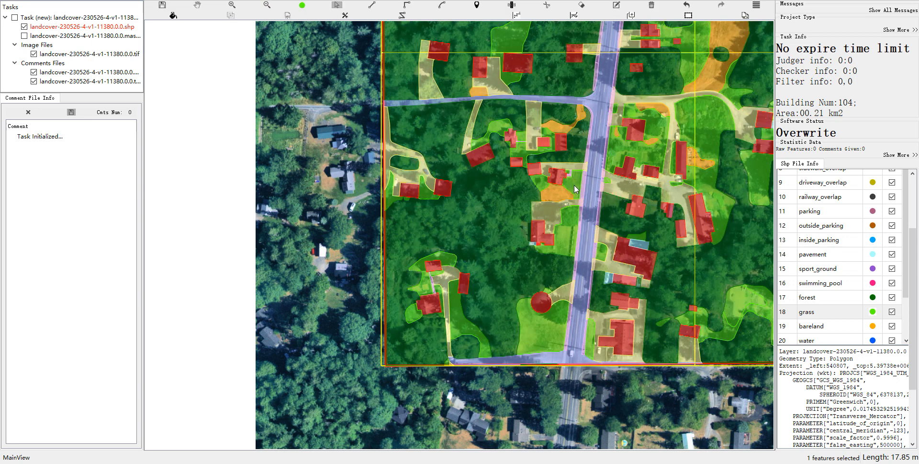
pyautogui.click(568, 192)
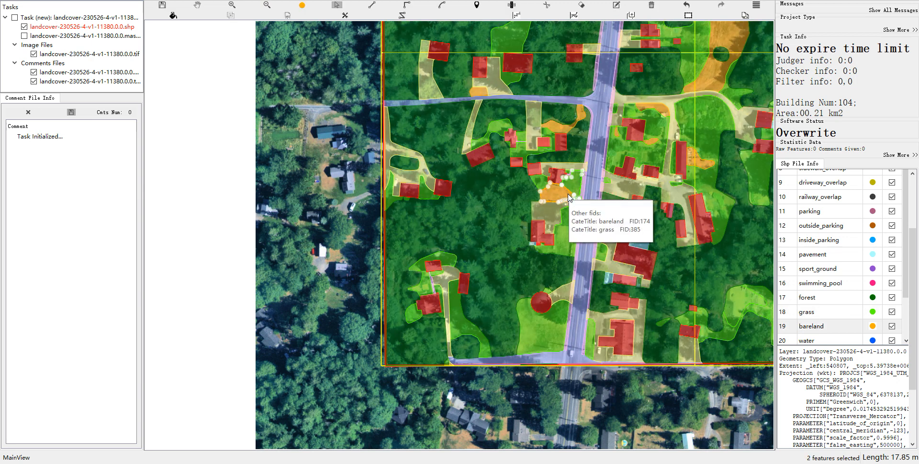
pyautogui.press('m')
pyautogui.press('space')
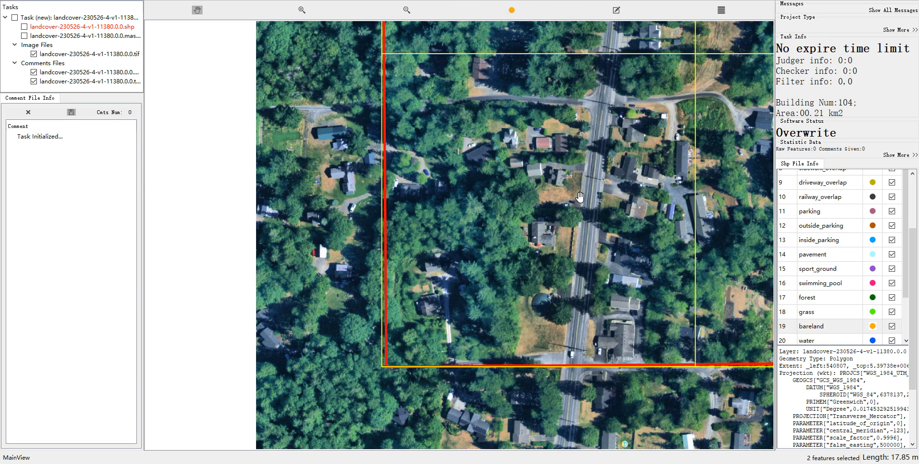
pyautogui.press('space')
# Recheck the labels in the southwestern part against the imagery and review the whole labeled area
pyautogui.moveTo(575, 194); pyautogui.dragTo(578, 197)
pyautogui.press('space')
pyautogui.press('space')
pyautogui.press('space')
pyautogui.press('space')
pyautogui.press('space')
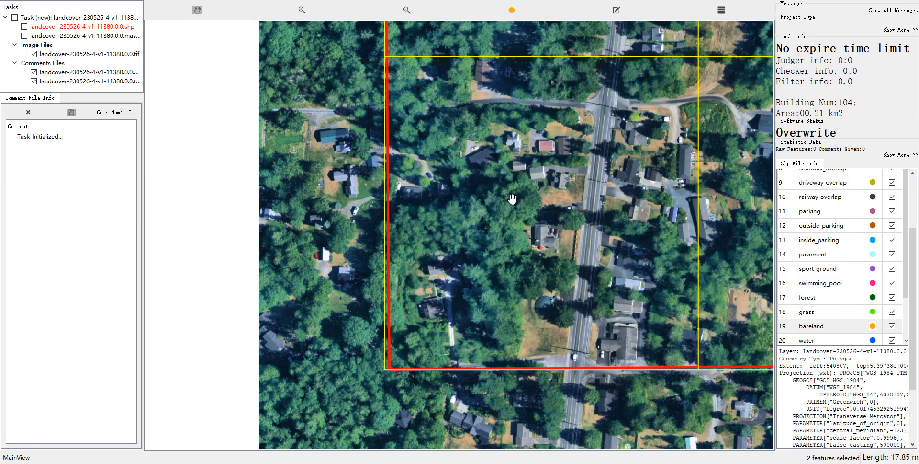
pyautogui.moveTo(512, 200); pyautogui.dragTo(547, 192)
pyautogui.press('space')
pyautogui.press('space')
pyautogui.press('space')
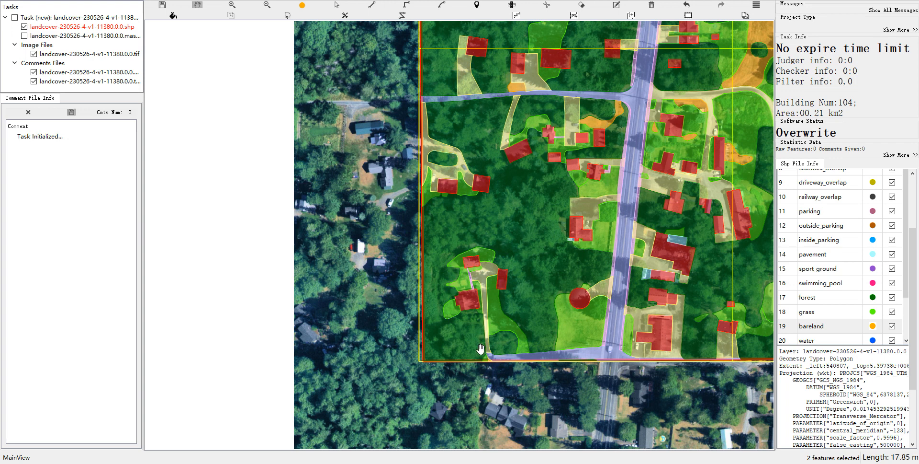
pyautogui.scroll(-5, 481, 349)
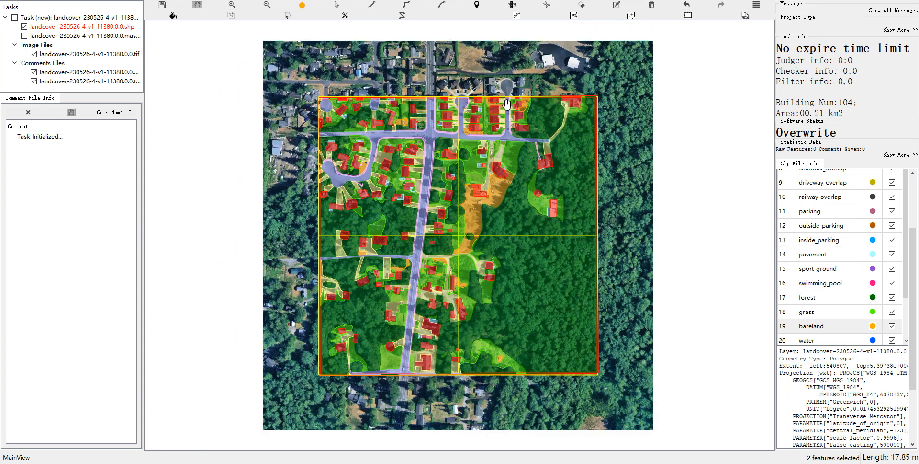
# Examine the house, forest and grass labels west of the main road and the eastern bareland against the imagery
pyautogui.moveTo(507, 104); pyautogui.dragTo(531, 94)
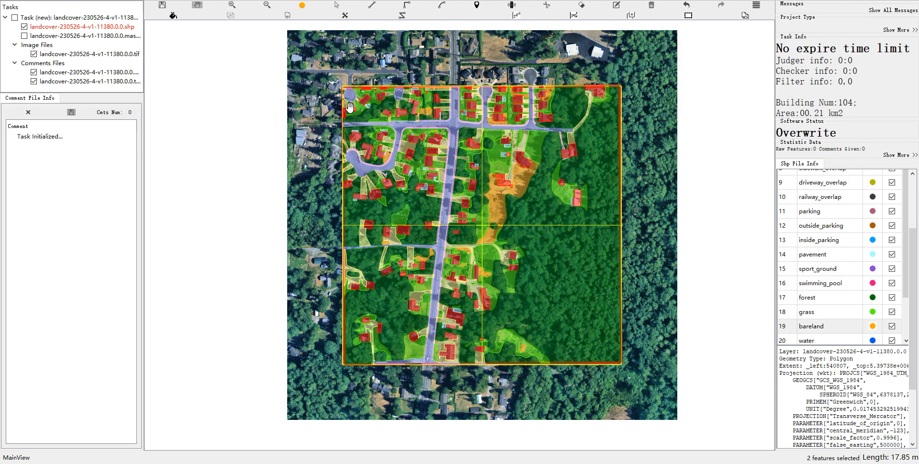
pyautogui.scroll(5, 428, 142)
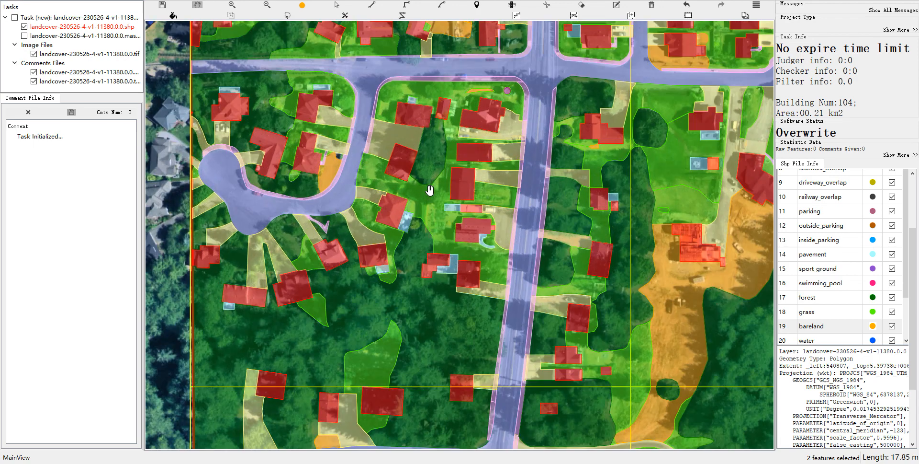
pyautogui.scroll(6, 430, 190)
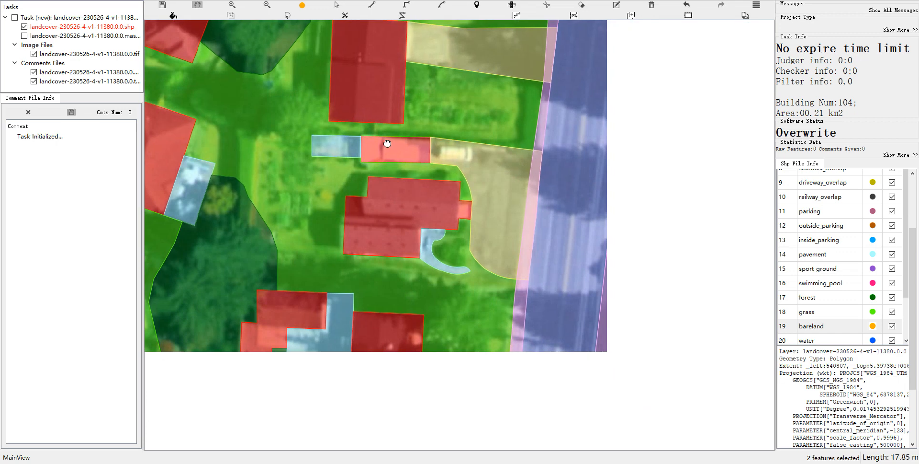
pyautogui.moveTo(369, 265); pyautogui.dragTo(413, 195)
pyautogui.press('space')
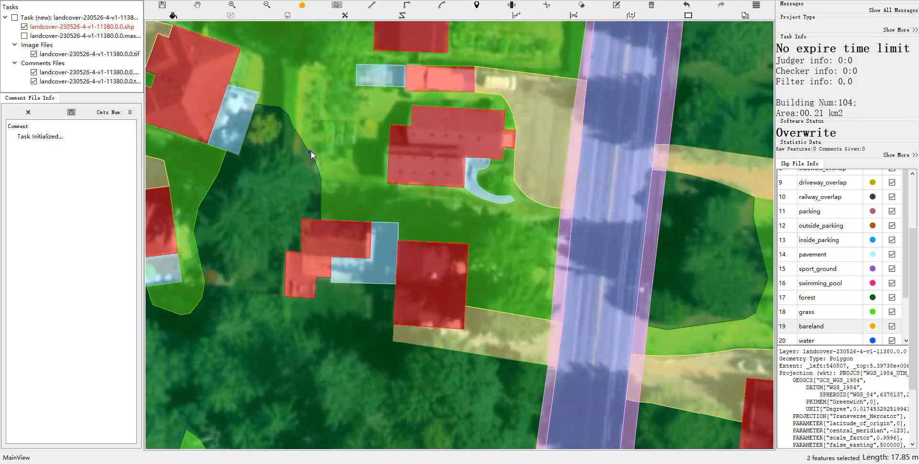
pyautogui.scroll(-8, 382, 162)
pyautogui.press('space')
pyautogui.scroll(-3, 423, 190)
pyautogui.moveTo(404, 171); pyautogui.dragTo(438, 251)
pyautogui.scroll(2, 421, 158)
pyautogui.moveTo(443, 119); pyautogui.dragTo(448, 50)
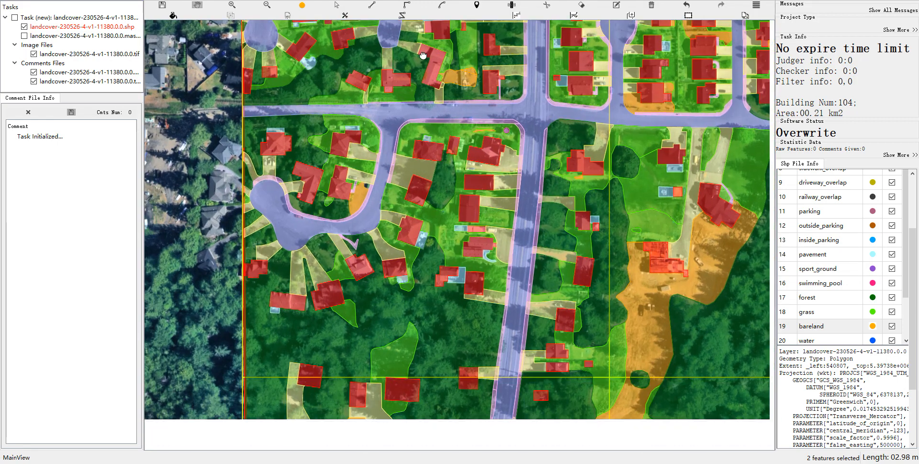
pyautogui.scroll(-1, 547, 250)
pyautogui.moveTo(649, 220); pyautogui.dragTo(456, 261)
pyautogui.moveTo(519, 396); pyautogui.dragTo(546, 148)
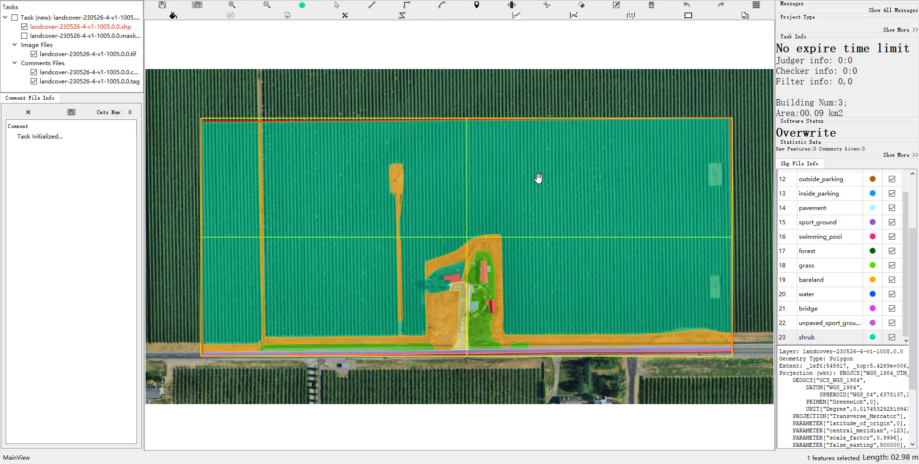
# Relabel the narrow western shrub field and the large main shrub field as grass in task landcover-230526-4-v1-1005.0.0
pyautogui.press('space')
pyautogui.scroll(-1, 526, 166)
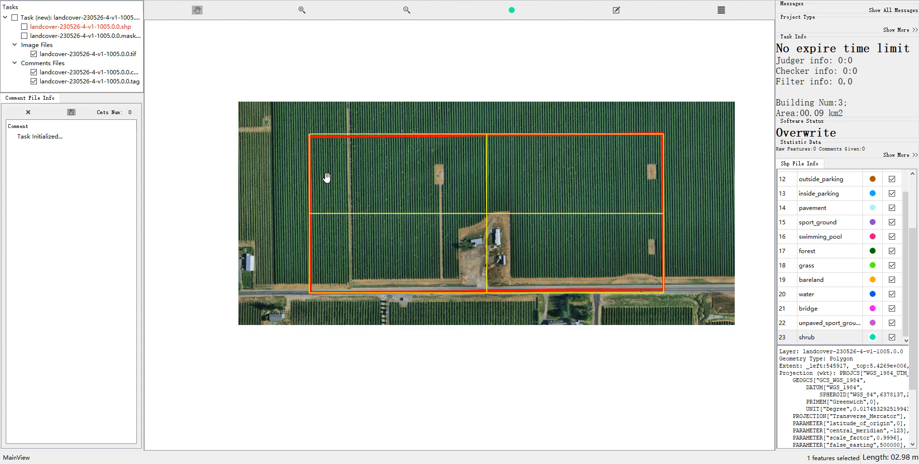
pyautogui.scroll(1, 352, 244)
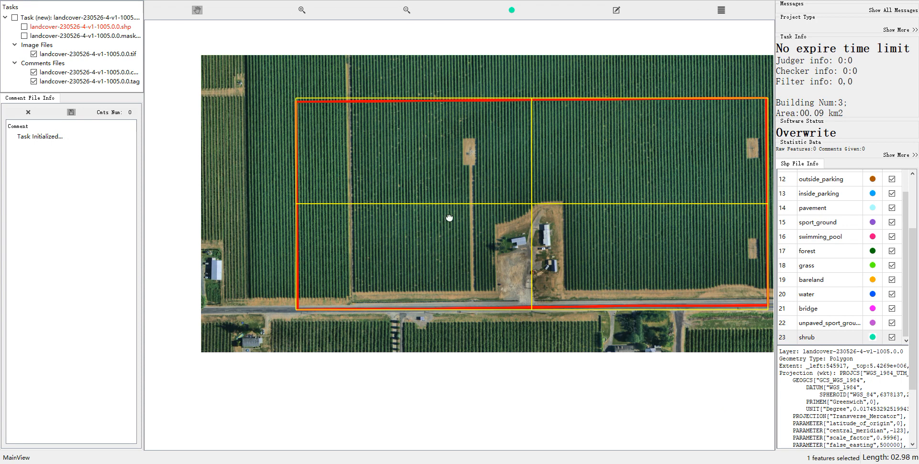
pyautogui.moveTo(449, 218); pyautogui.dragTo(385, 246)
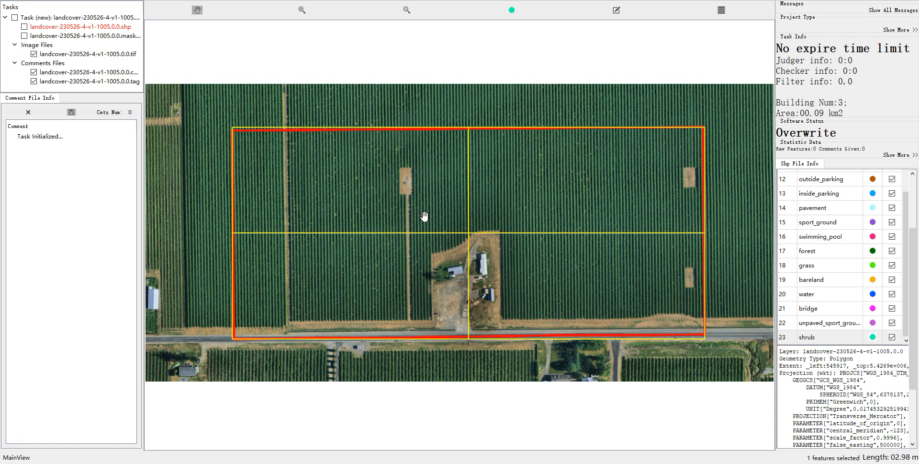
pyautogui.click(249, 262)
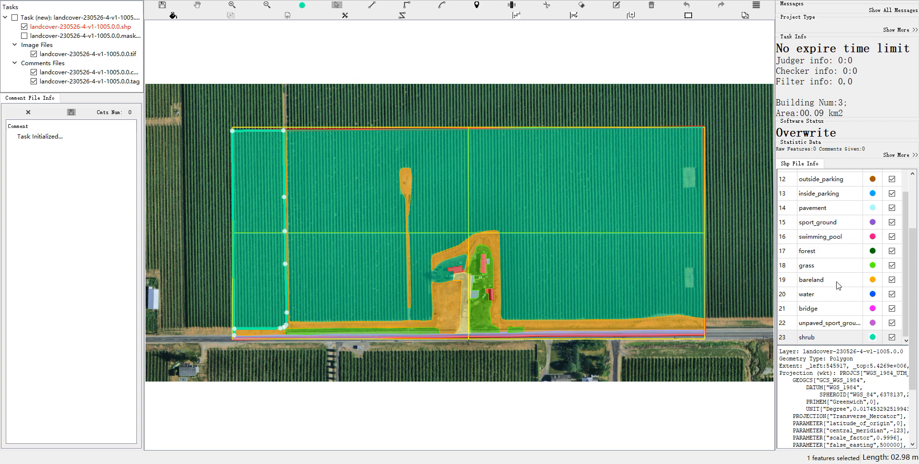
pyautogui.click(827, 270)
pyautogui.click(327, 221)
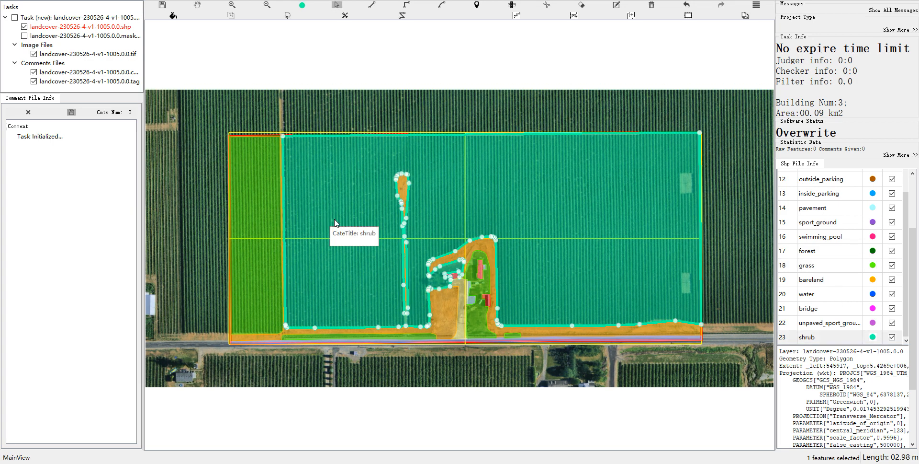
pyautogui.click(824, 269)
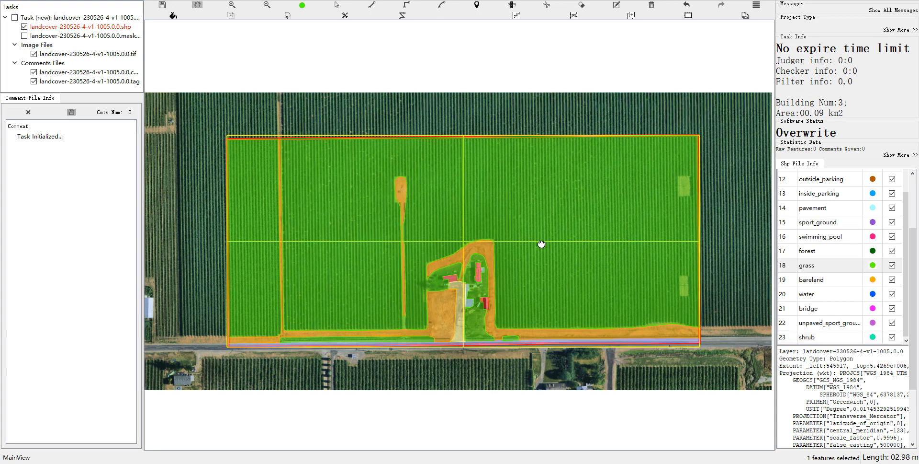
# Compare the grass field and the farmyard's bareland labels with the bare imagery, dismissing the chat notification
pyautogui.moveTo(503, 217); pyautogui.dragTo(498, 226)
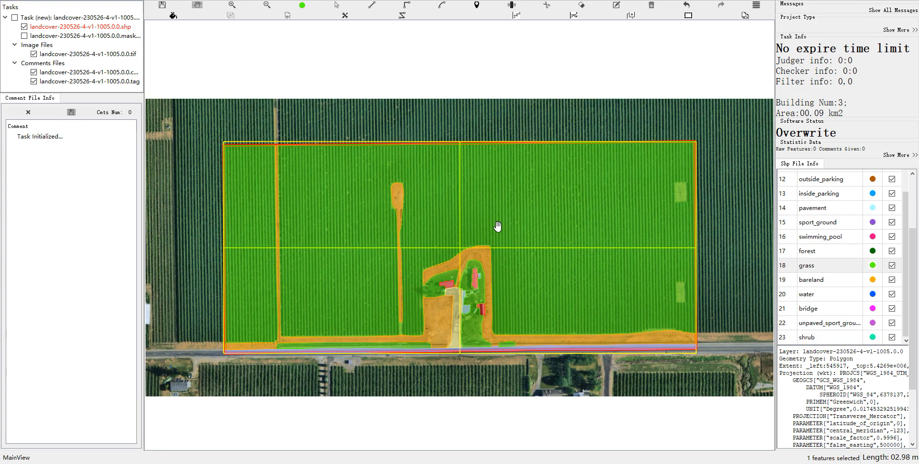
pyautogui.click(351, 251)
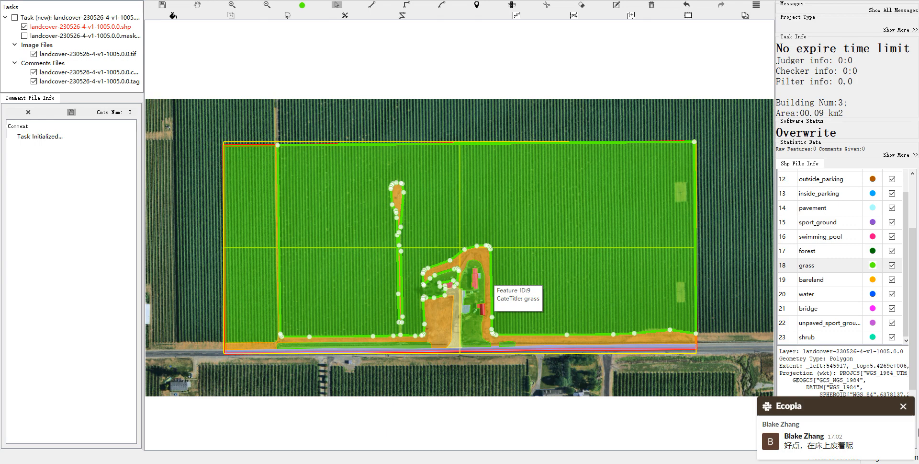
pyautogui.click(904, 407)
pyautogui.moveTo(437, 255); pyautogui.dragTo(449, 248)
pyautogui.press('space')
pyautogui.scroll(1, 396, 269)
pyautogui.press('space')
pyautogui.scroll(1, 427, 246)
pyautogui.press('space')
pyautogui.press('space')
pyautogui.press('space')
pyautogui.press('space')
pyautogui.press('space')
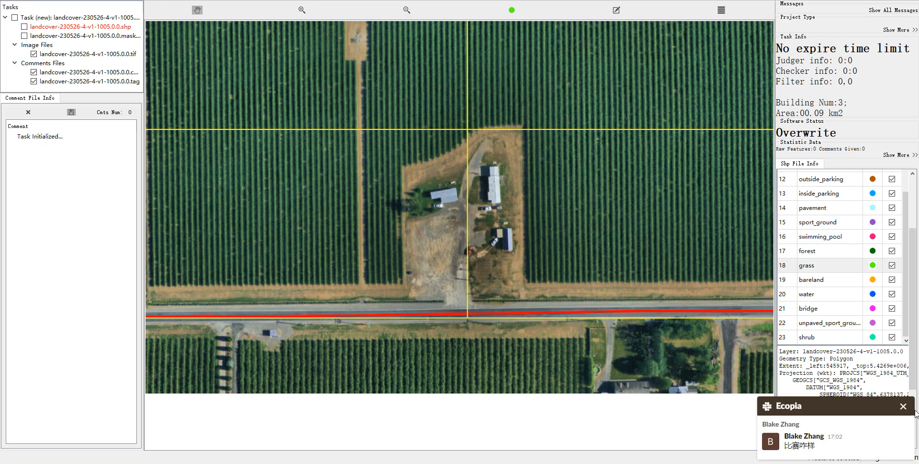
# Split off the grass gap at the southern end of the narrow central bareland strip and merge it into the bareland
pyautogui.click(904, 406)
pyautogui.press('space')
pyautogui.moveTo(583, 266); pyautogui.dragTo(458, 273)
pyautogui.press('space')
pyautogui.press('space')
pyautogui.scroll(-2, 287, 230)
pyautogui.scroll(2, 443, 294)
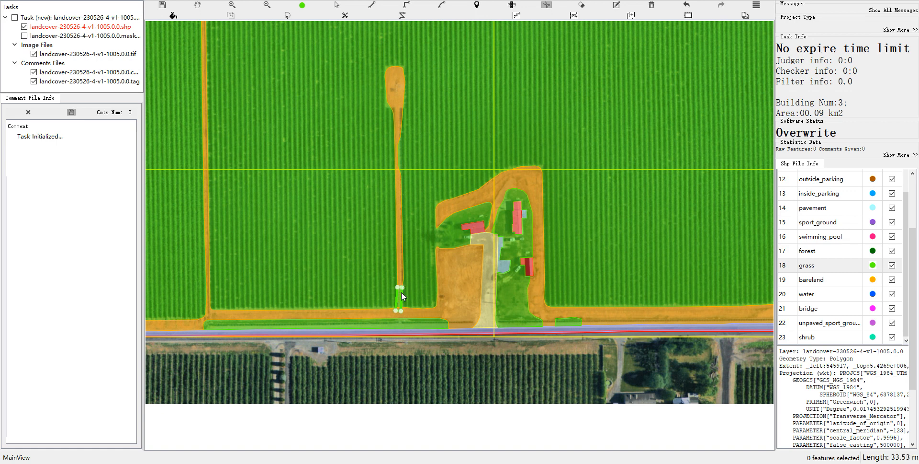
pyautogui.scroll(2, 402, 294)
pyautogui.click(400, 293)
pyautogui.scroll(-4, 403, 295)
pyautogui.moveTo(450, 316); pyautogui.dragTo(349, 371)
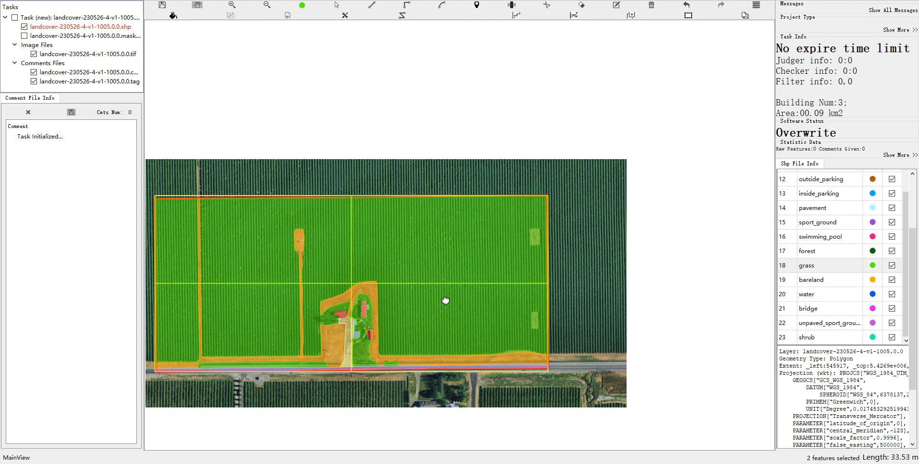
# Merge the small roadside grass patch east of the farm driveway into the adjoining bareland
pyautogui.moveTo(445, 301); pyautogui.dragTo(518, 237)
pyautogui.press('space')
pyautogui.press('space')
pyautogui.moveTo(447, 175); pyautogui.dragTo(462, 159)
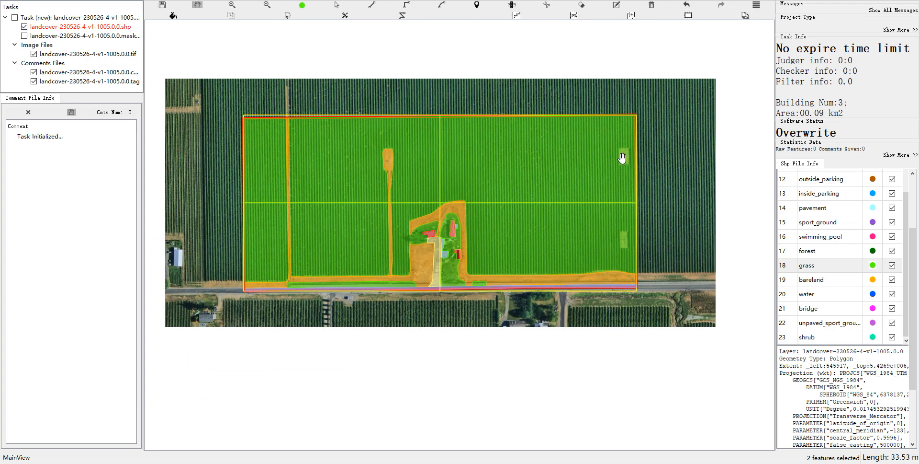
pyautogui.moveTo(538, 205); pyautogui.dragTo(553, 201)
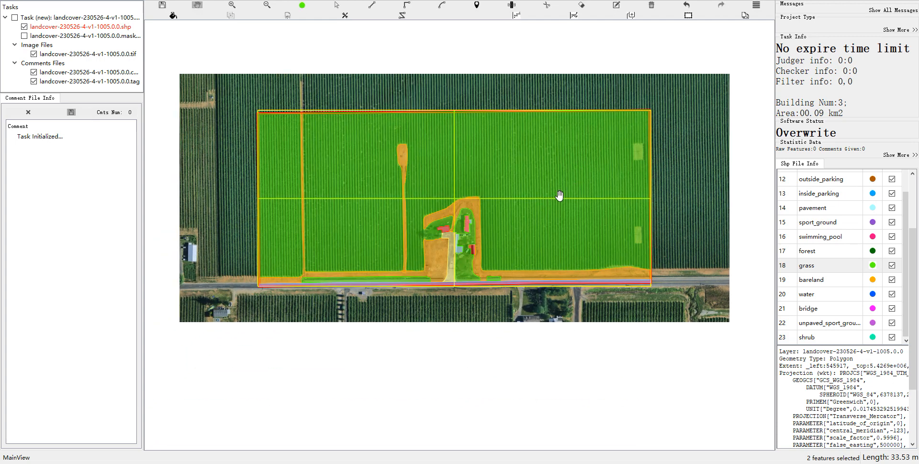
pyautogui.scroll(3, 520, 266)
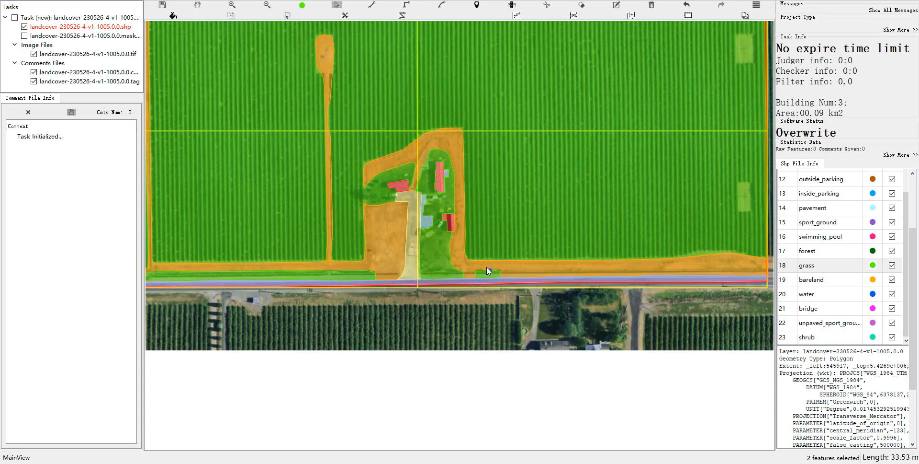
pyautogui.moveTo(487, 271); pyautogui.dragTo(496, 272)
pyautogui.press('m')
pyautogui.press('space')
pyautogui.moveTo(457, 231); pyautogui.dragTo(471, 217)
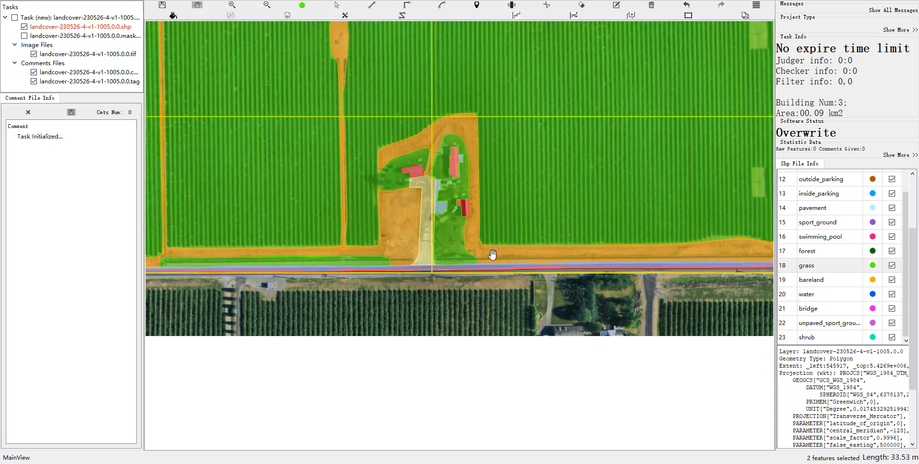
# Merge the long roadside grass strip west of the farm driveway into the adjoining bareland
pyautogui.scroll(-1, 498, 255)
pyautogui.press('h')
pyautogui.scroll(-1, 318, 265)
pyautogui.moveTo(320, 265); pyautogui.dragTo(328, 265)
pyautogui.scroll(1, 329, 265)
pyautogui.press('h')
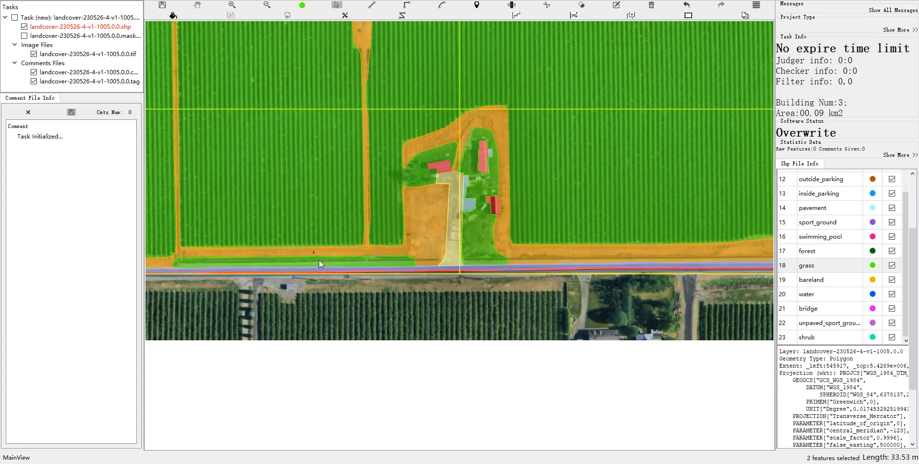
pyautogui.click(319, 260)
pyautogui.press('m')
# Recheck the farmyard, roadside and field labels against the imagery across the whole task area
pyautogui.moveTo(523, 234); pyautogui.dragTo(456, 246)
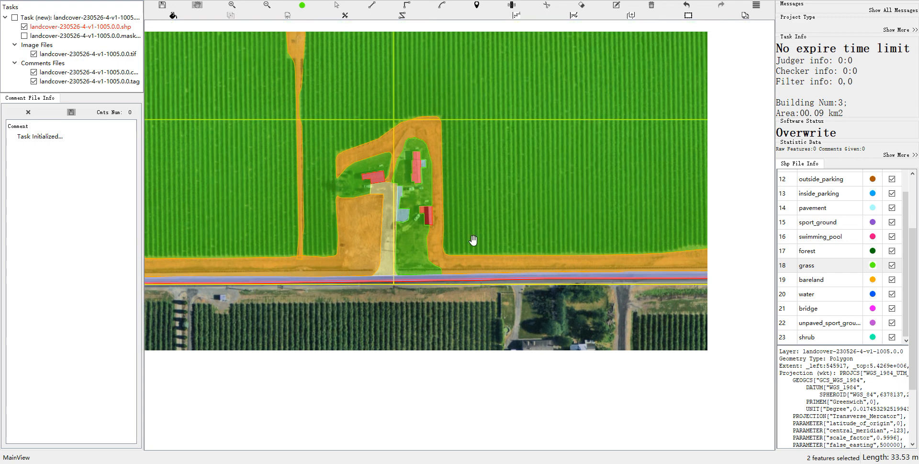
pyautogui.press('h')
pyautogui.press('h')
pyautogui.moveTo(578, 239); pyautogui.dragTo(542, 271)
pyautogui.scroll(-1, 552, 262)
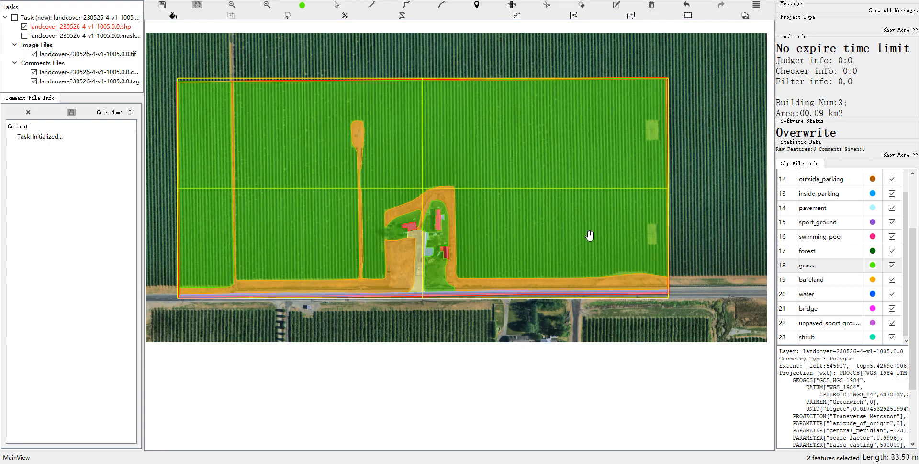
pyautogui.moveTo(650, 187); pyautogui.dragTo(640, 218)
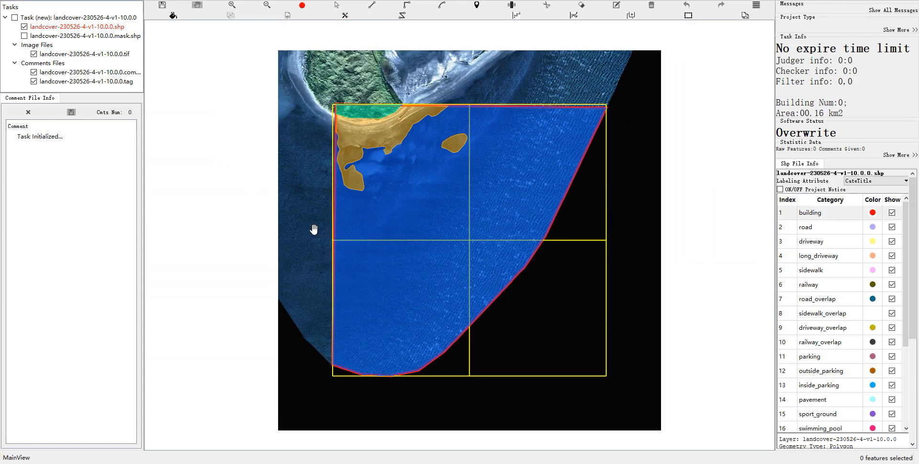
# Examine the coastal bareland, shrub and water labels of task landcover-230526-4-v1-10.0.0 against the bare imagery
pyautogui.press('h')
pyautogui.press('h')
pyautogui.scroll(3, 431, 204)
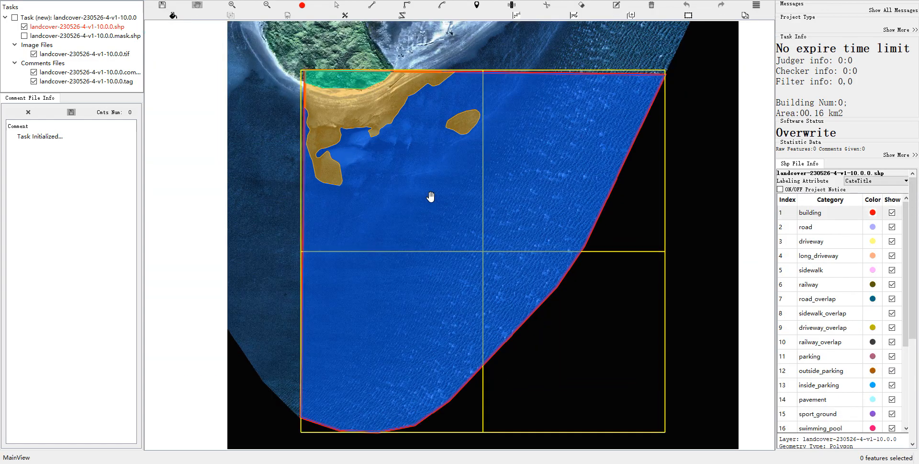
pyautogui.press('h')
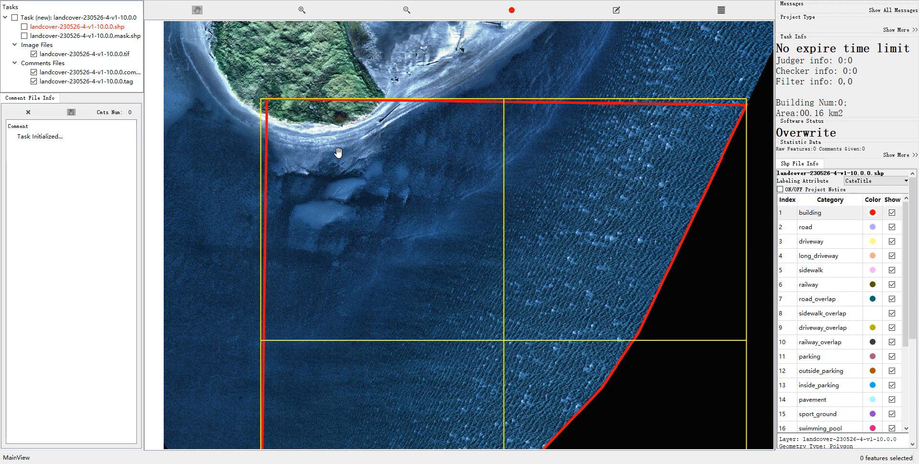
pyautogui.scroll(2, 338, 153)
pyautogui.press('h')
pyautogui.press('h')
pyautogui.press('h')
pyautogui.moveTo(364, 166); pyautogui.dragTo(365, 186)
pyautogui.press('Escape')
pyautogui.press('h')
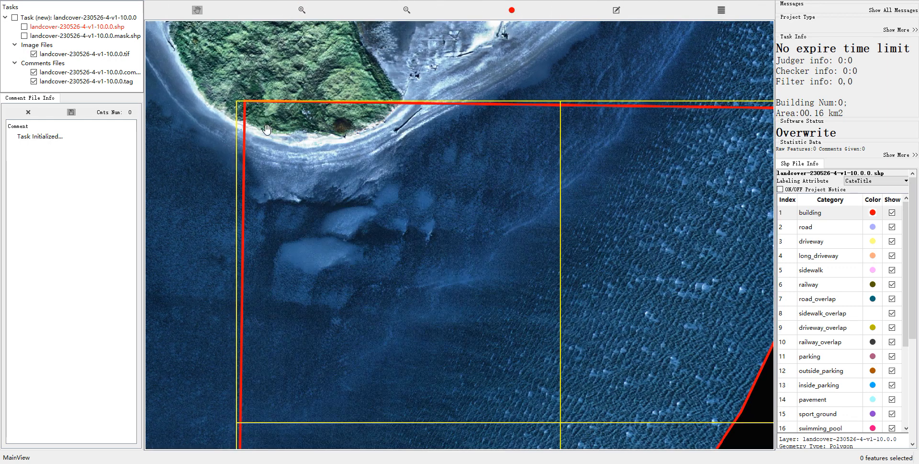
pyautogui.press('h')
pyautogui.moveTo(277, 346); pyautogui.dragTo(393, 139)
pyautogui.press('h')
pyautogui.press('h')
# Relabel the bareland along the coast as water and merge the small offshore bareland patch into the surrounding water
pyautogui.keyDown('ctrl'); pyautogui.click(758, 220); pyautogui.keyUp('ctrl')
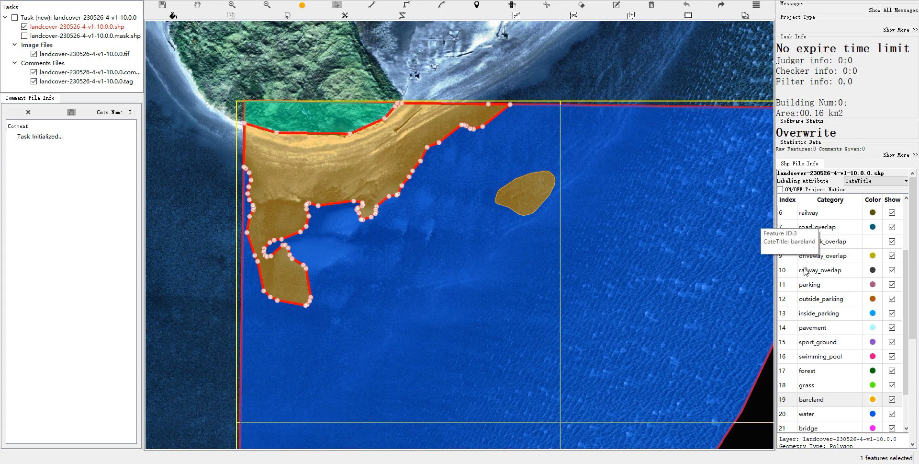
pyautogui.scroll(-2, 823, 397)
pyautogui.click(811, 356)
pyautogui.moveTo(525, 154); pyautogui.dragTo(555, 243)
pyautogui.press('m')
pyautogui.moveTo(491, 212); pyautogui.dragTo(510, 245)
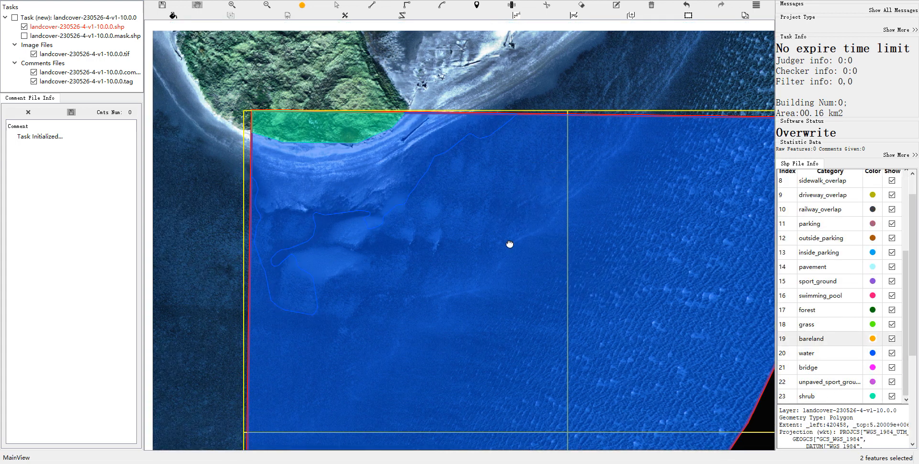
# Check the shrub area on the coast and the extent of the water label against the imagery
pyautogui.press('h')
pyautogui.press('h')
pyautogui.scroll(1, 392, 141)
pyautogui.moveTo(303, 136); pyautogui.dragTo(359, 173)
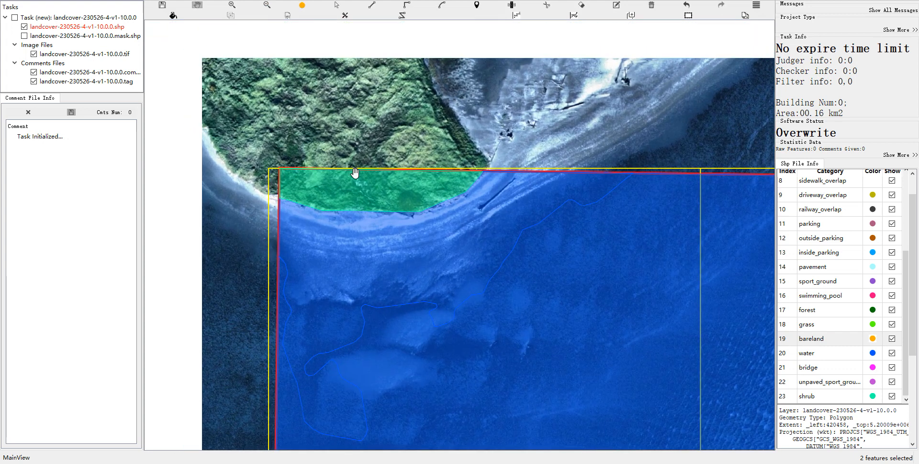
pyautogui.click(404, 196)
pyautogui.scroll(-1, 416, 166)
pyautogui.moveTo(428, 131); pyautogui.dragTo(405, 153)
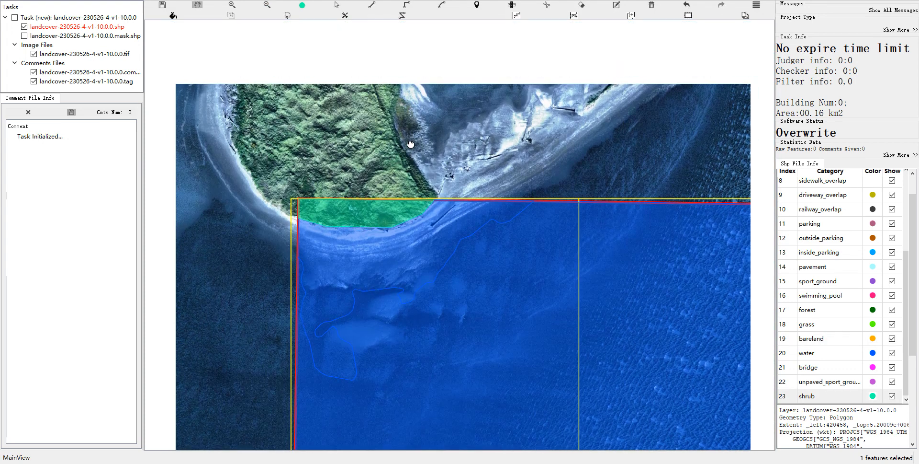
pyautogui.scroll(-1, 405, 153)
pyautogui.moveTo(527, 270); pyautogui.dragTo(478, 123)
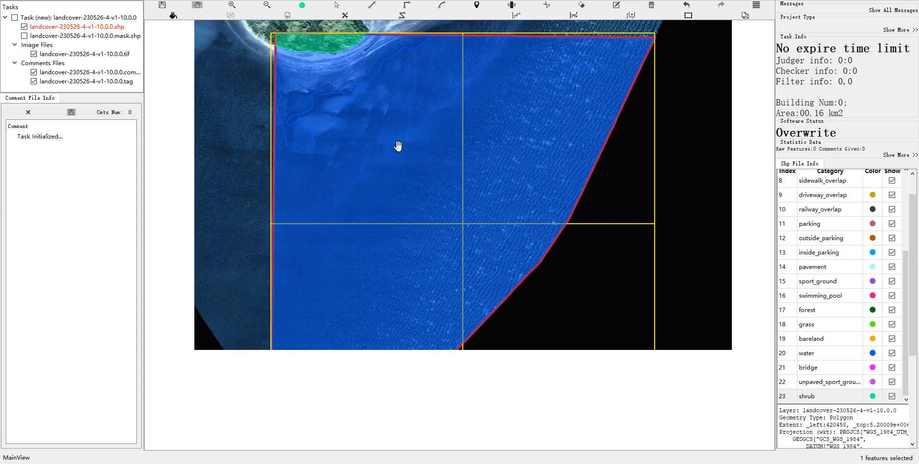
pyautogui.moveTo(462, 201); pyautogui.dragTo(460, 211)
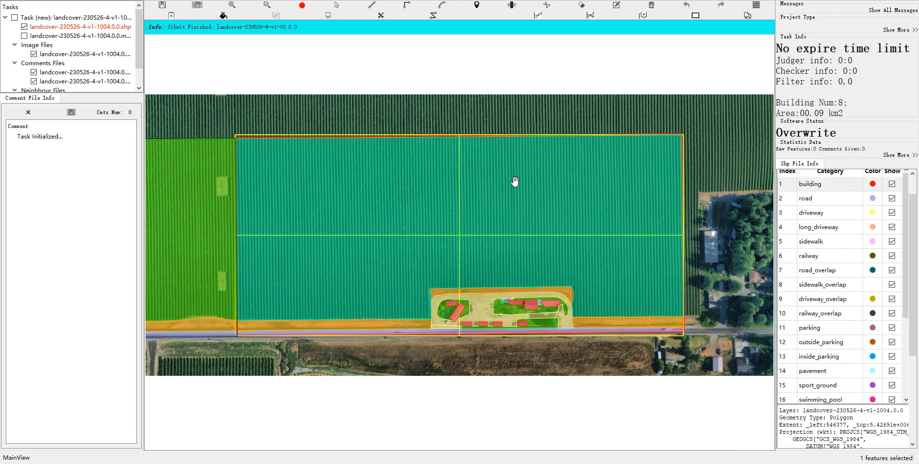
# Relabel the large shrub crop field in task landcover-230526-4-v1-1004.0.0 as grass
pyautogui.moveTo(514, 181); pyautogui.dragTo(520, 151)
pyautogui.press('s')
pyautogui.click(355, 187)
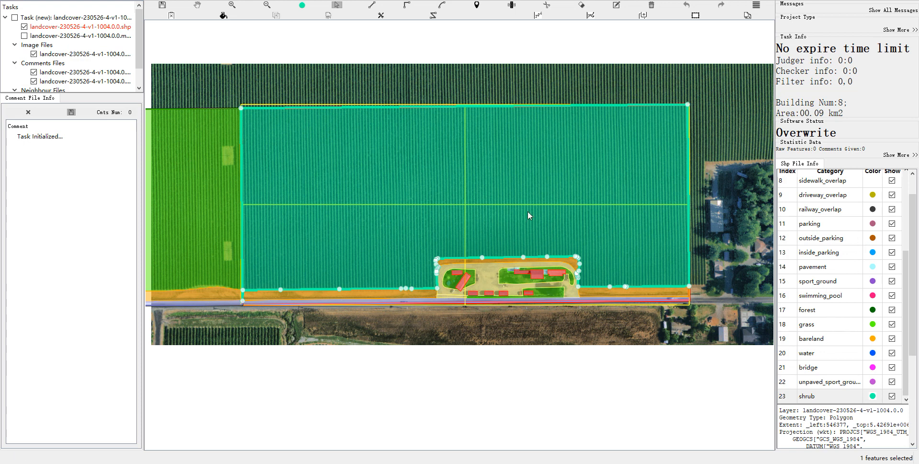
pyautogui.click(807, 324)
pyautogui.press('h')
# Compare the bareland, driveway, grass and building labels around the farmyard and roadside with the bare imagery
pyautogui.moveTo(250, 131); pyautogui.dragTo(263, 139)
pyautogui.scroll(1, 294, 147)
pyautogui.moveTo(470, 261); pyautogui.dragTo(437, 145)
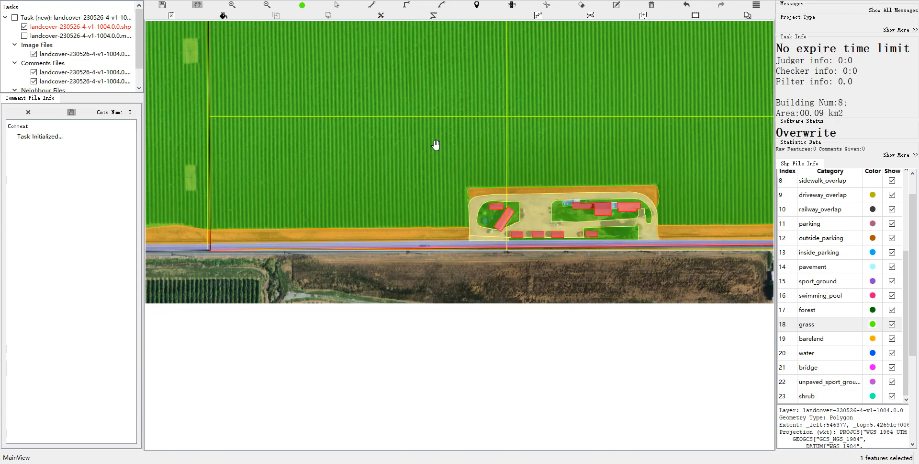
pyautogui.scroll(2, 293, 268)
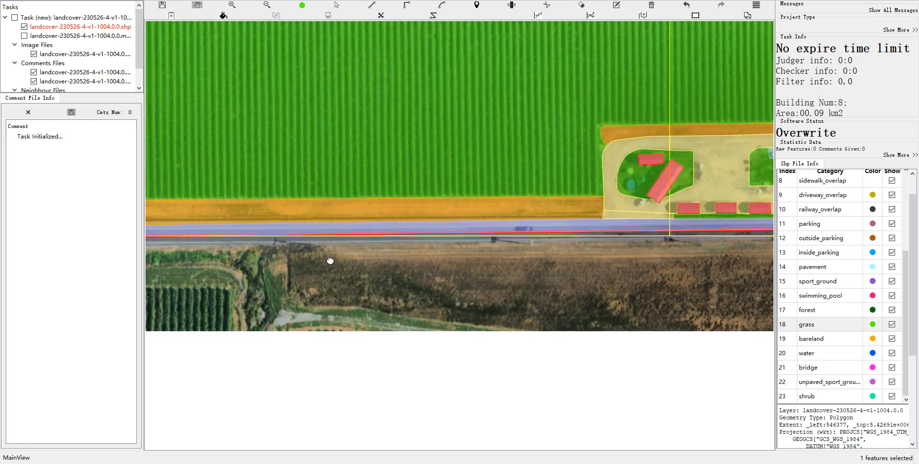
pyautogui.moveTo(648, 176); pyautogui.dragTo(521, 267)
pyautogui.press('space')
pyautogui.press('space')
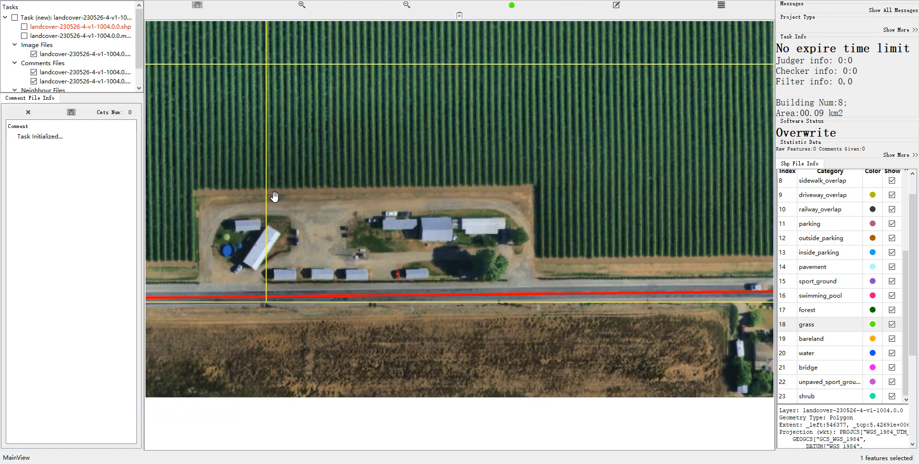
pyautogui.press('space')
pyautogui.press('space')
pyautogui.press('space')
pyautogui.press('space')
pyautogui.press('space')
# Check the eastern roadside bareland, farmyard and relabelled field against the imagery up to the task boundary
pyautogui.moveTo(570, 226); pyautogui.dragTo(443, 206)
pyautogui.press('space')
pyautogui.press('space')
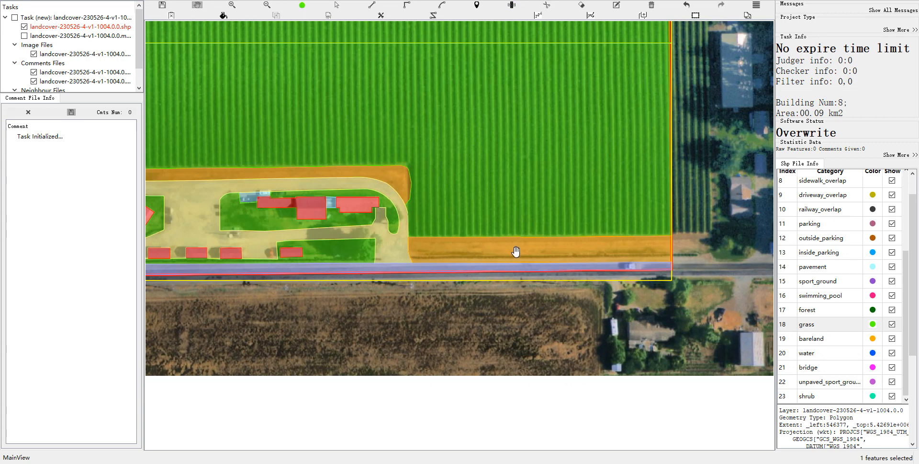
pyautogui.press('space')
pyautogui.moveTo(234, 256); pyautogui.dragTo(421, 340)
pyautogui.press('space')
pyautogui.scroll(-2, 393, 256)
pyautogui.moveTo(466, 248); pyautogui.dragTo(499, 220)
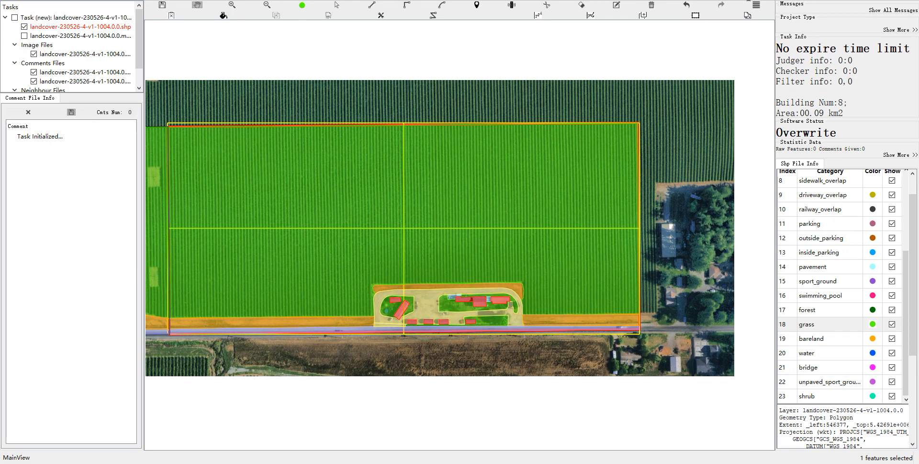
# Give the field task a final check, submit it and move on to task landcover-230526-4-v1-10010.0.0
pyautogui.click(868, 0)
pyautogui.moveTo(423, 186); pyautogui.dragTo(449, 177)
pyautogui.press('space')
pyautogui.press('space')
pyautogui.press('s')
pyautogui.moveTo(490, 153); pyautogui.dragTo(530, 200)
pyautogui.scroll(3, 530, 200)
pyautogui.press('space')
pyautogui.press('space')
pyautogui.click(429, 262)
pyautogui.scroll(-5, 429, 262)
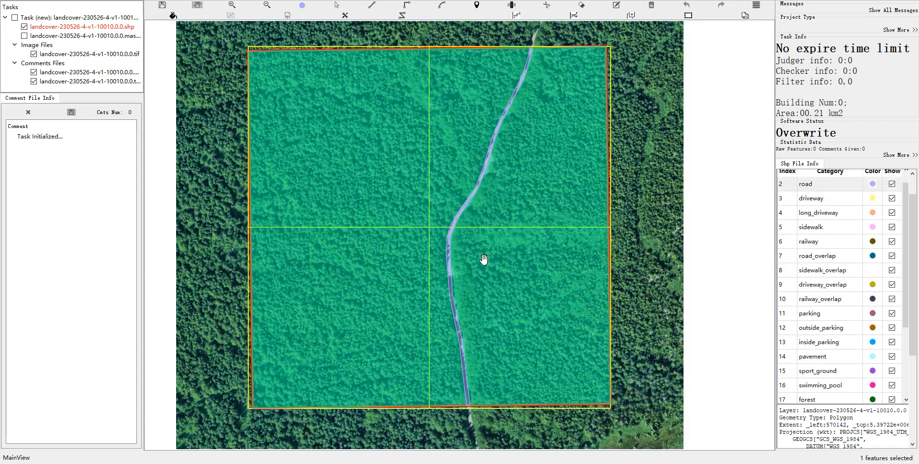
# Compare the shrub and road labels of task landcover-230526-4-v1-10010.0.0 with the bare imagery
pyautogui.press('space')
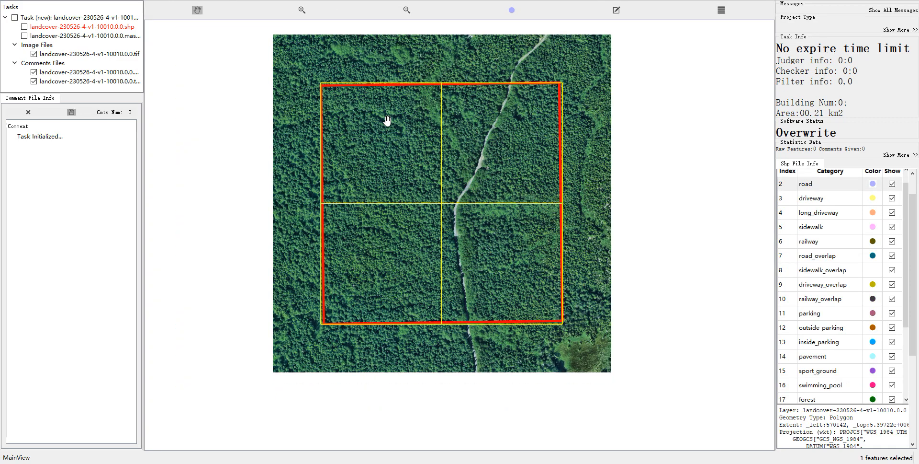
pyautogui.press('space')
pyautogui.scroll(2, 378, 187)
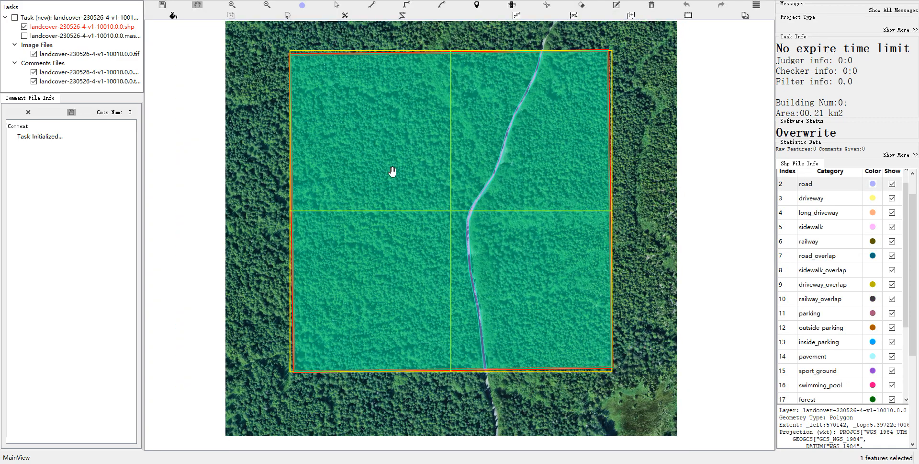
pyautogui.moveTo(392, 171); pyautogui.dragTo(391, 206)
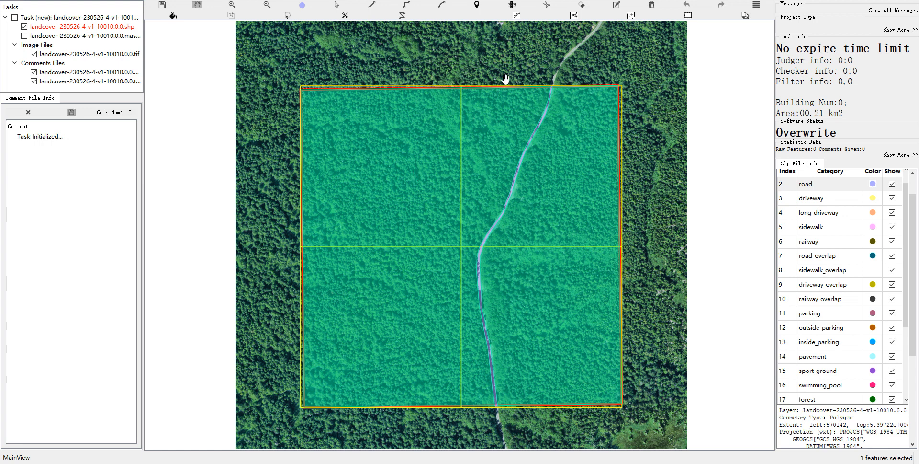
pyautogui.press('space')
pyautogui.press('space')
pyautogui.press('space')
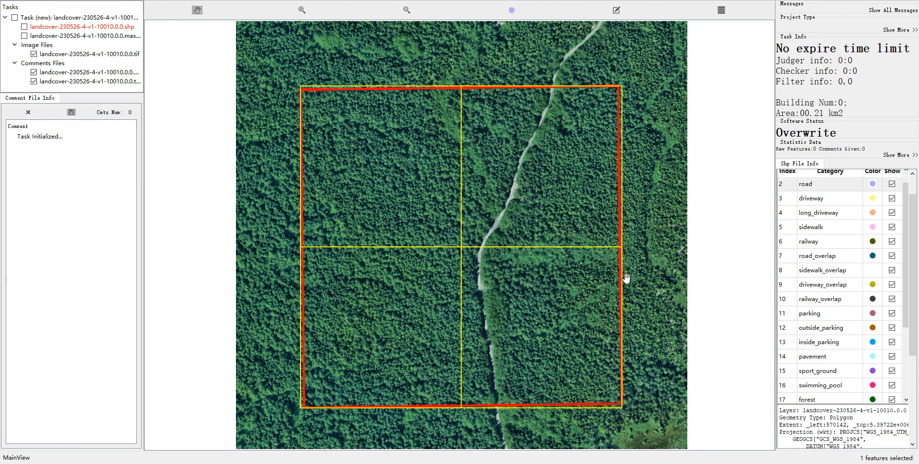
pyautogui.press('space')
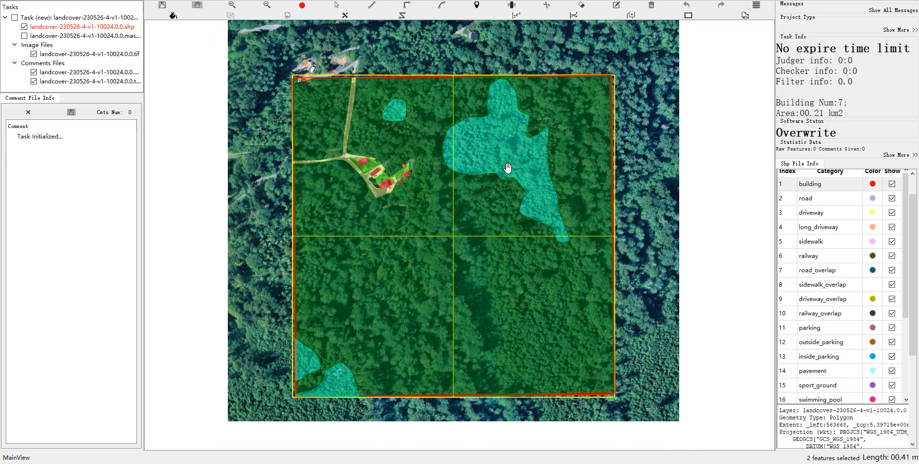
# Examine the forest, shrub patches and homestead clearing in the northern half of task landcover-230526-4-v1-10024.0.0 against the imagery
pyautogui.press('space')
pyautogui.press('space')
pyautogui.scroll(1, 328, 87)
pyautogui.press('space')
pyautogui.press('space')
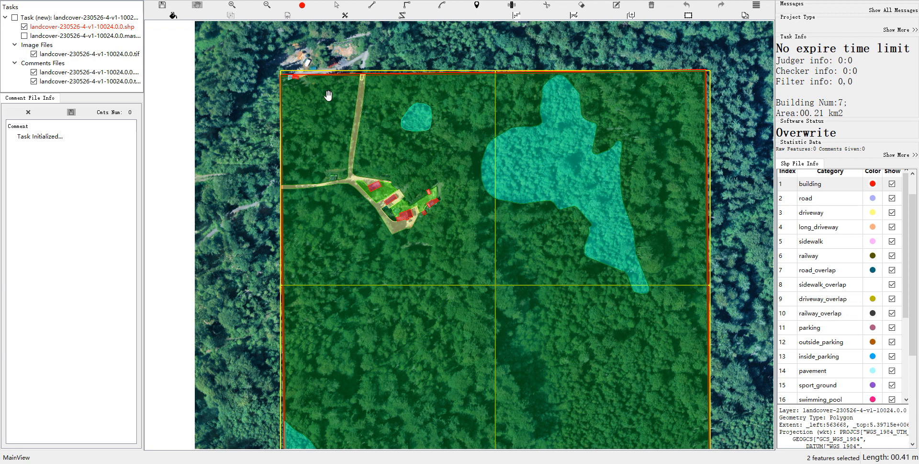
pyautogui.scroll(1, 328, 95)
pyautogui.press('space')
pyautogui.press('space')
pyautogui.click(564, 191)
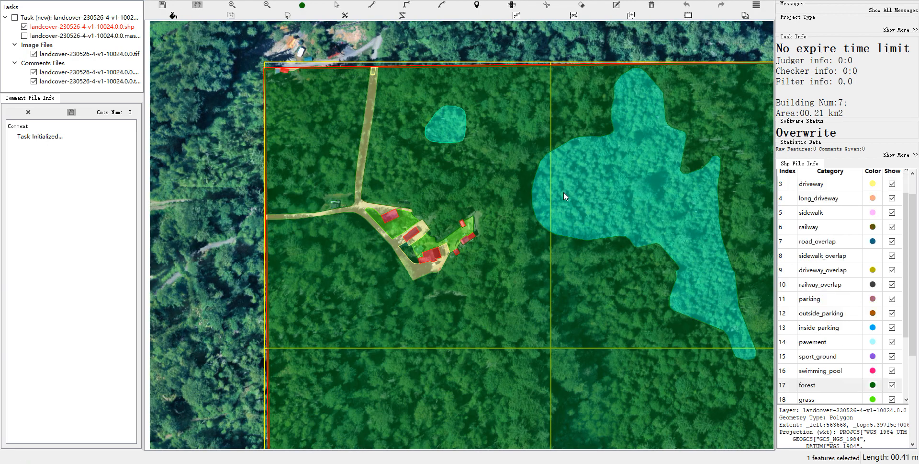
pyautogui.press('space')
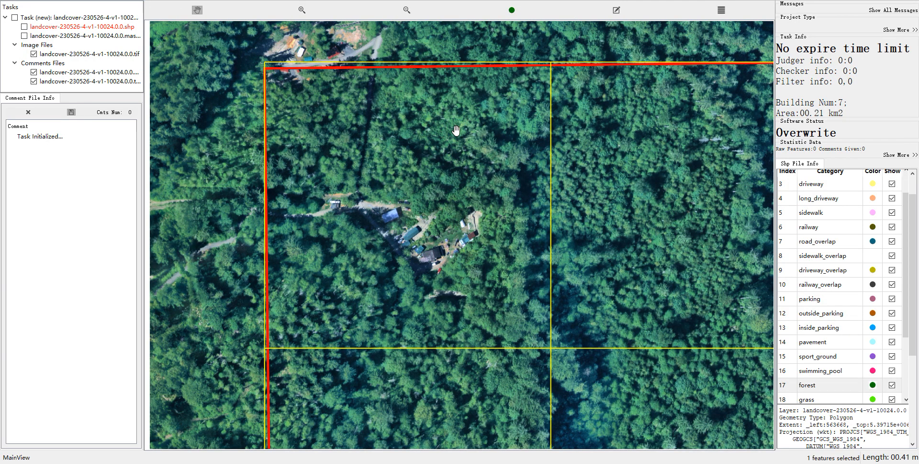
pyautogui.scroll(1, 451, 131)
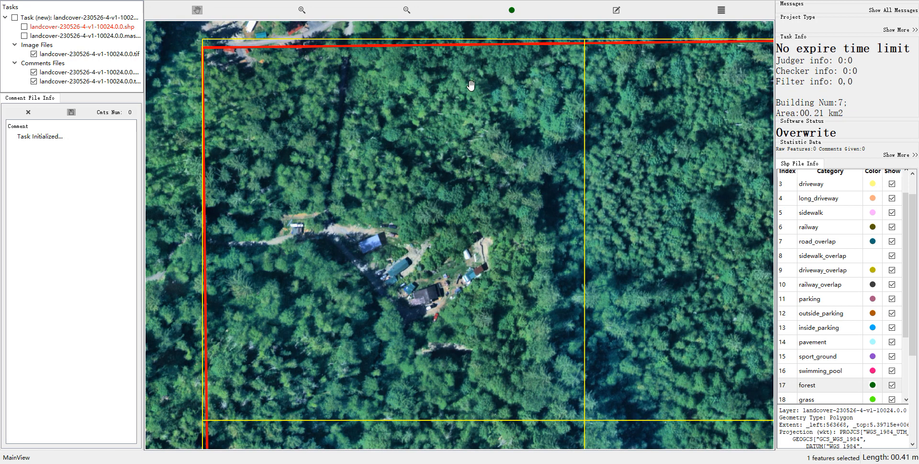
pyautogui.press('space')
pyautogui.press('space')
pyautogui.press('space')
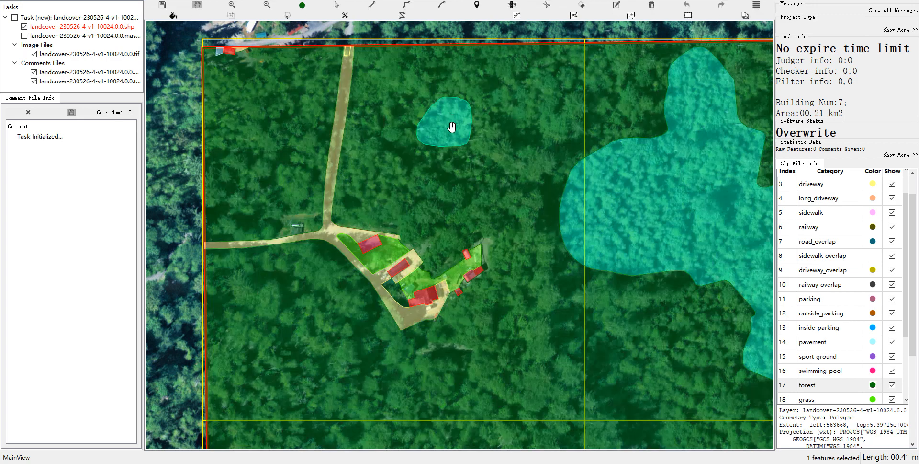
# Check how far the dense uniform tree stand extends south of the large shrub patch compared with the labels
pyautogui.scroll(-1, 450, 159)
pyautogui.moveTo(517, 165); pyautogui.dragTo(402, 100)
pyautogui.press('space')
pyautogui.press('space')
pyautogui.press('space')
pyautogui.scroll(-1, 557, 177)
pyautogui.moveTo(554, 226); pyautogui.dragTo(515, 184)
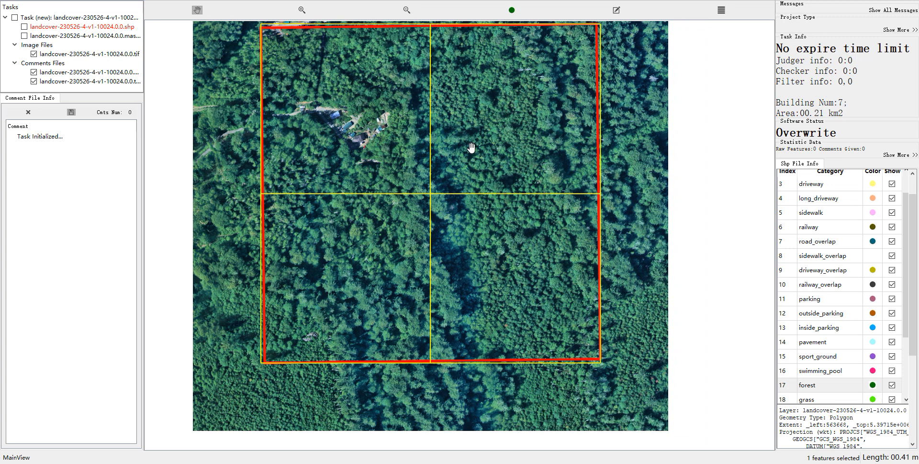
pyautogui.press('space')
pyautogui.press('space')
pyautogui.press('space')
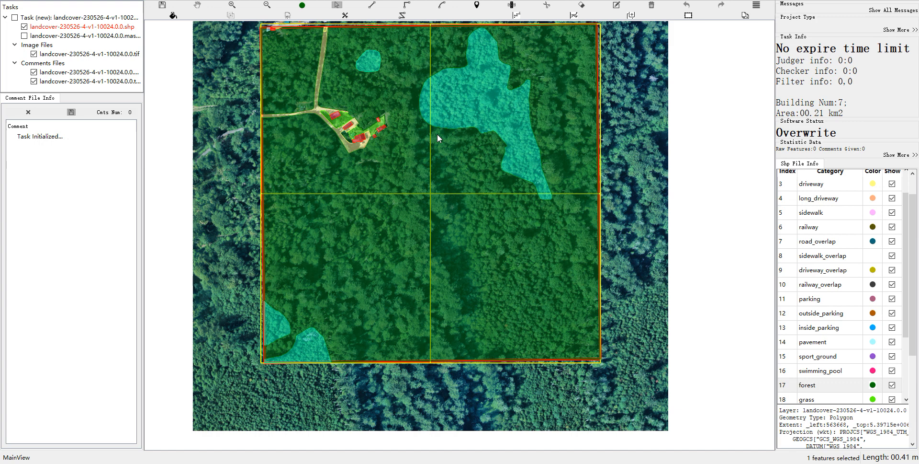
# Cut the stand south of the large shrub patch out of the forest, from the patch's western edge past the southern boundary and back
pyautogui.click(422, 117)
pyautogui.click(439, 170)
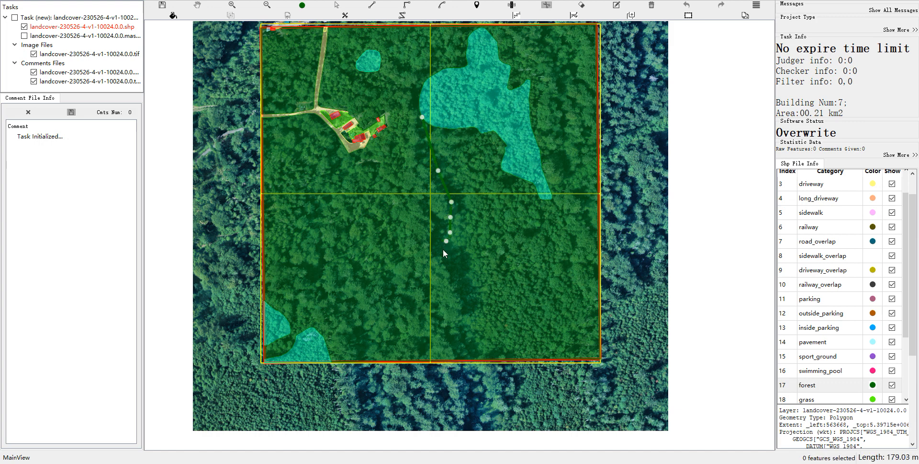
pyautogui.click(582, 380)
pyautogui.click(583, 356)
pyautogui.click(551, 201)
pyautogui.rightClick(552, 200)
# Merge the cut-out southern stand with the large shrub patch and compare the merged area with the imagery
pyautogui.press('s')
pyautogui.moveTo(488, 127); pyautogui.dragTo(509, 209)
pyautogui.press('m')
pyautogui.press('space')
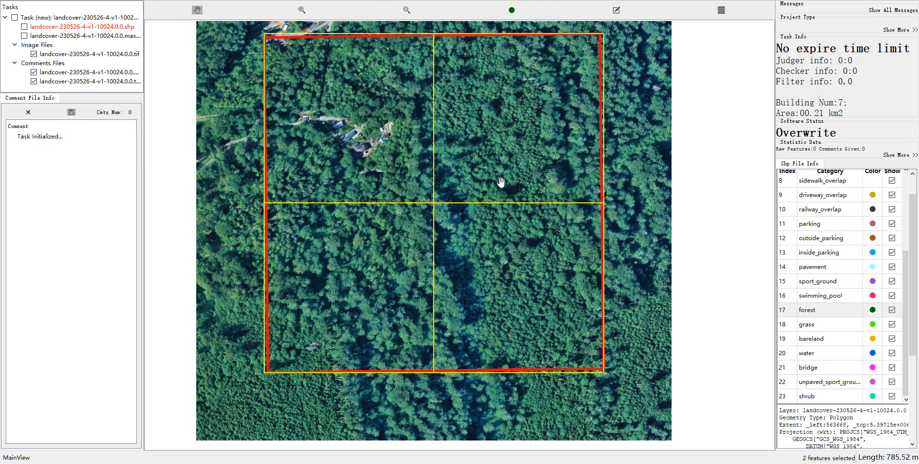
pyautogui.press('space')
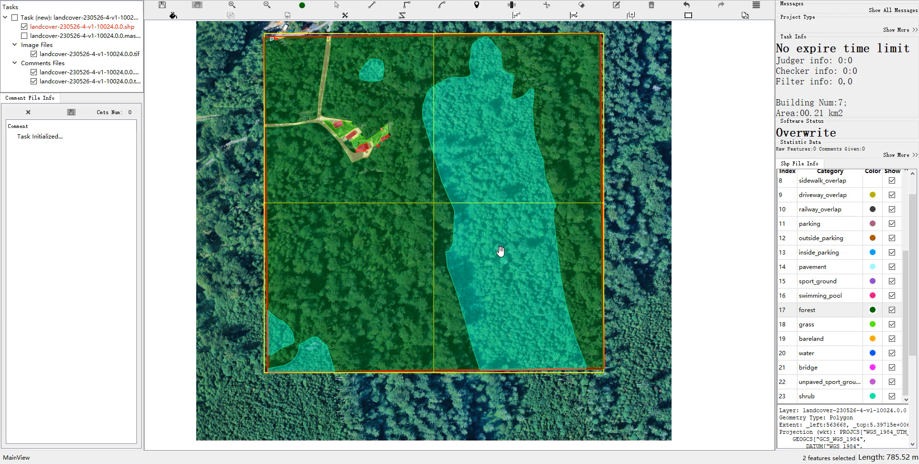
# Check the outline of the enlarged shrub area against the imagery from north to south
pyautogui.press('space')
pyautogui.press('space')
pyautogui.moveTo(532, 217); pyautogui.dragTo(538, 263)
pyautogui.press('space')
pyautogui.press('space')
pyautogui.moveTo(557, 202); pyautogui.dragTo(581, 146)
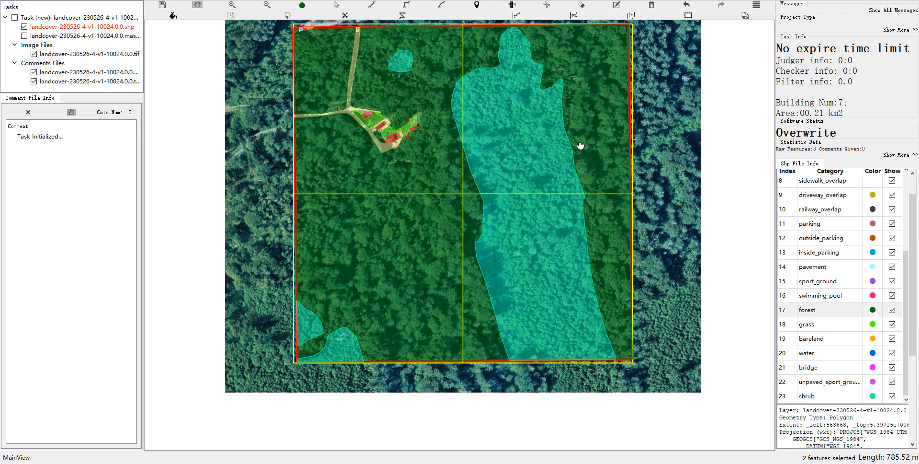
pyautogui.press('space')
pyautogui.press('space')
# Compare the two small shrub patches in the task's southwestern corner with the surrounding forest in the bare imagery
pyautogui.moveTo(426, 283); pyautogui.dragTo(469, 266)
pyautogui.press('space')
pyautogui.press('space')
pyautogui.press('space')
pyautogui.scroll(3, 379, 335)
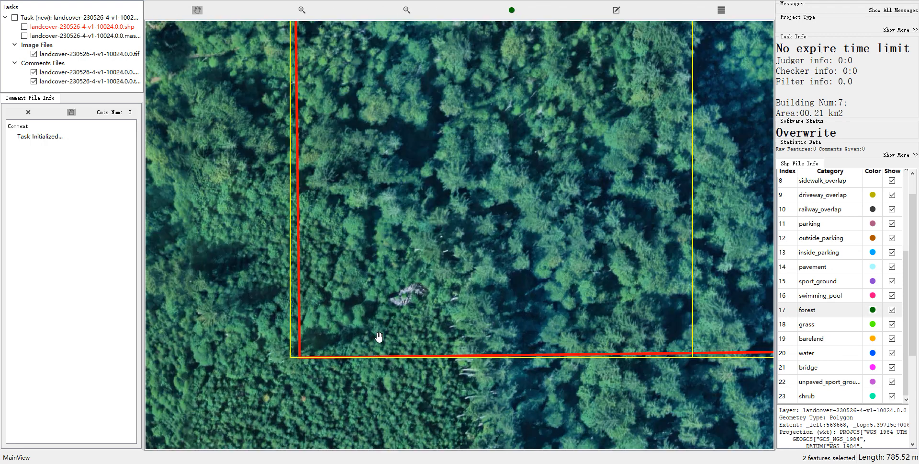
pyautogui.press('space')
pyautogui.press('space')
pyautogui.press('space')
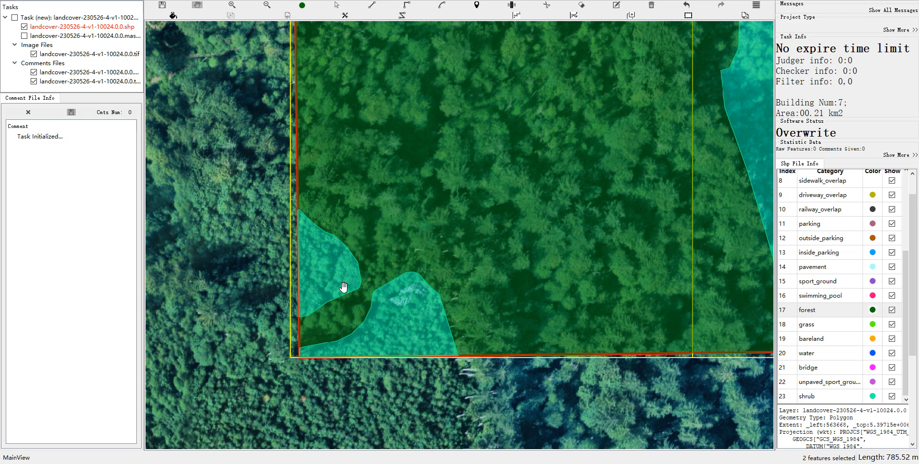
pyautogui.press('space')
pyautogui.press('space')
pyautogui.scroll(-3, 395, 343)
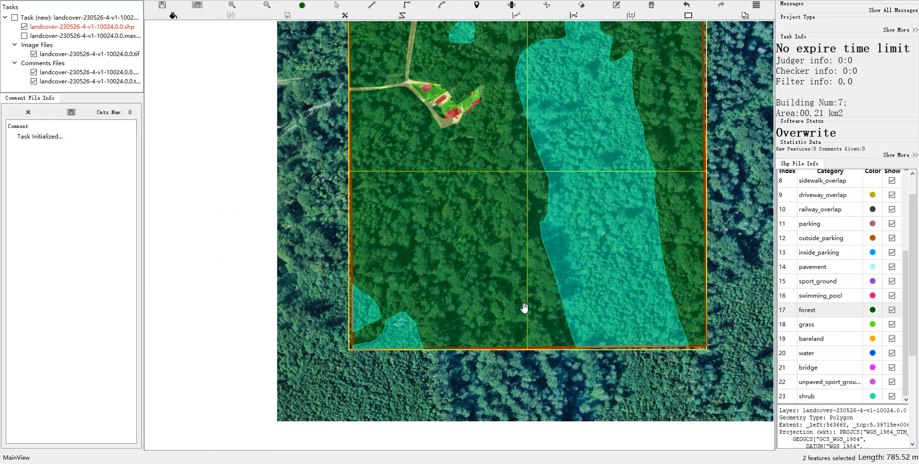
# Select all features across task landcover-230526-4-v1-10024.0.0 and submit the task
pyautogui.scroll(-2, 525, 307)
pyautogui.press('s')
pyautogui.moveTo(283, 87); pyautogui.dragTo(620, 384)
pyautogui.press('space')
pyautogui.moveTo(570, 349); pyautogui.dragTo(597, 328)
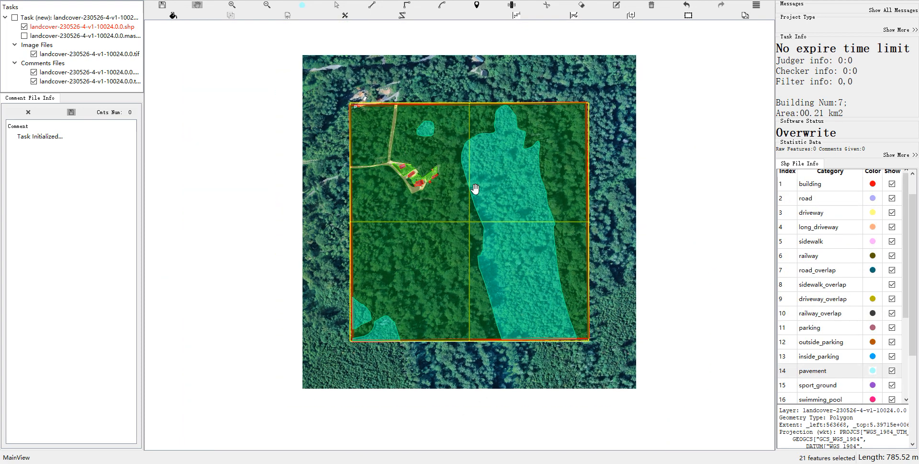
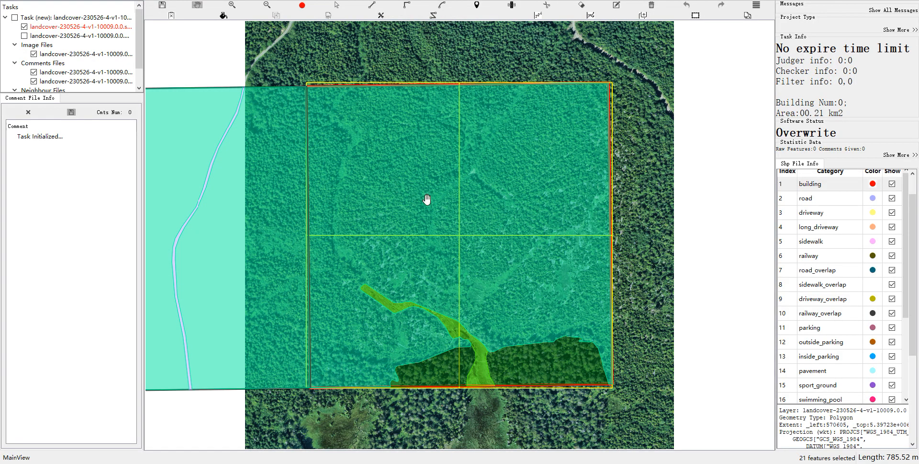
# Examine the large shrub area of task landcover-230526-4-v1-10009.0.0 against the bare imagery
pyautogui.press('space')
pyautogui.press('space')
pyautogui.moveTo(483, 307); pyautogui.dragTo(535, 296)
pyautogui.press('space')
pyautogui.press('space')
pyautogui.scroll(1, 437, 249)
pyautogui.press('space')
pyautogui.press('space')
pyautogui.press('space')
pyautogui.press('space')
pyautogui.moveTo(449, 173); pyautogui.dragTo(462, 229)
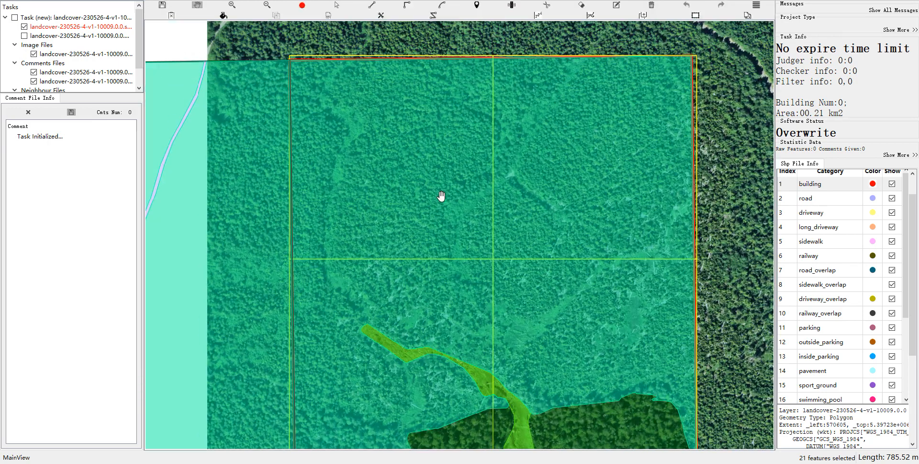
pyautogui.press('space')
pyautogui.press('space')
# Select the grass strip near the southern boundary and compare it and the adjoining forest with the imagery
pyautogui.moveTo(415, 322); pyautogui.dragTo(417, 163)
pyautogui.press('space')
pyautogui.scroll(1, 427, 220)
pyautogui.press('space')
pyautogui.press('s')
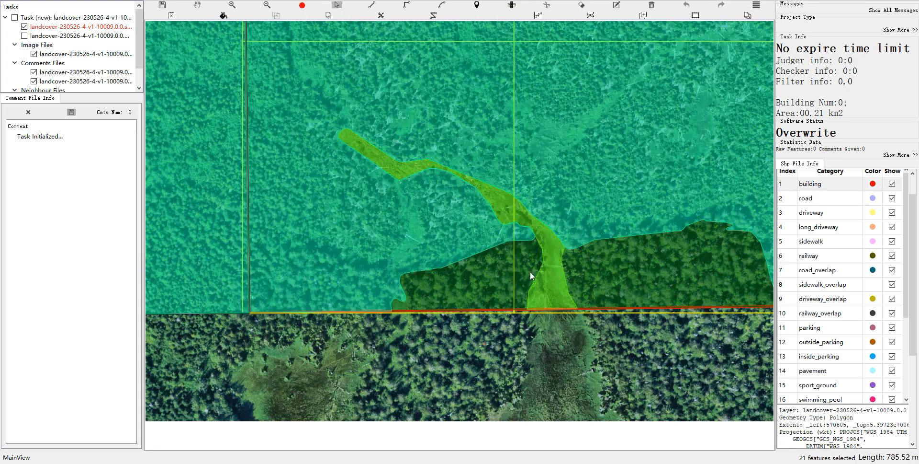
pyautogui.click(530, 272)
pyautogui.press('space')
pyautogui.press('space')
pyautogui.moveTo(419, 255); pyautogui.dragTo(438, 288)
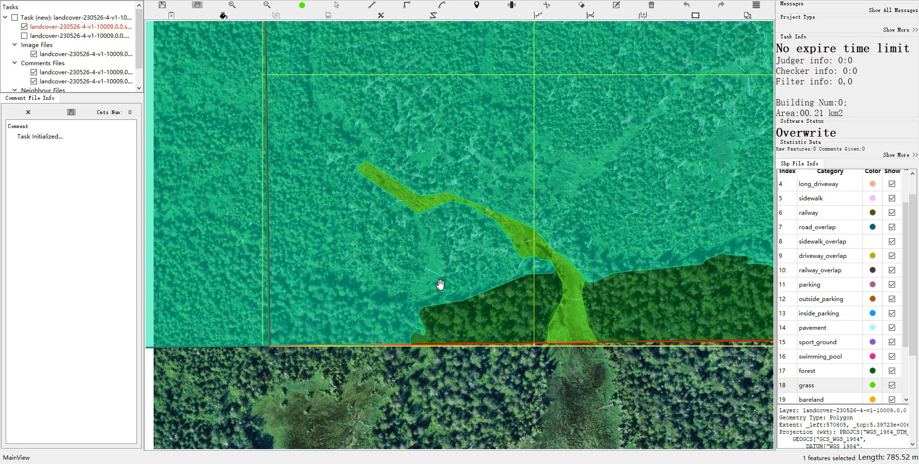
pyautogui.press('space')
pyautogui.press('space')
# Compare the grass strip and the shrub clearings around it with the bare imagery in the task's southern half
pyautogui.press('s')
pyautogui.press('space')
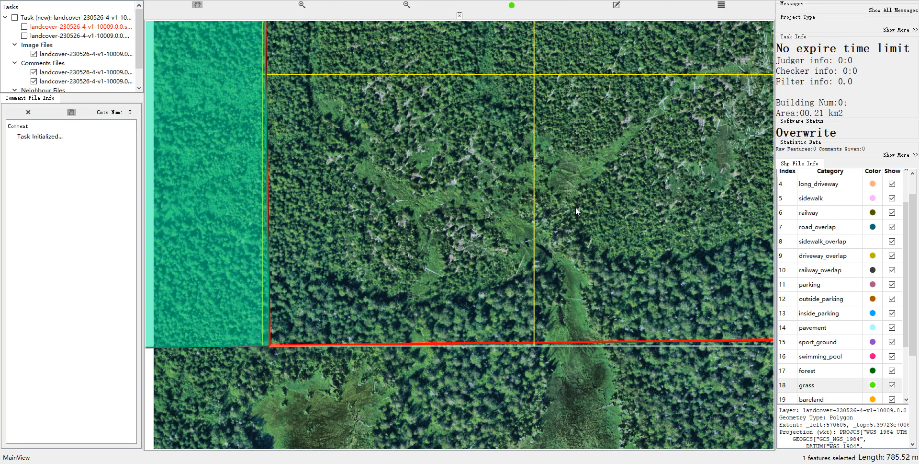
pyautogui.press('space')
pyautogui.moveTo(555, 170); pyautogui.dragTo(515, 216)
pyautogui.press('space')
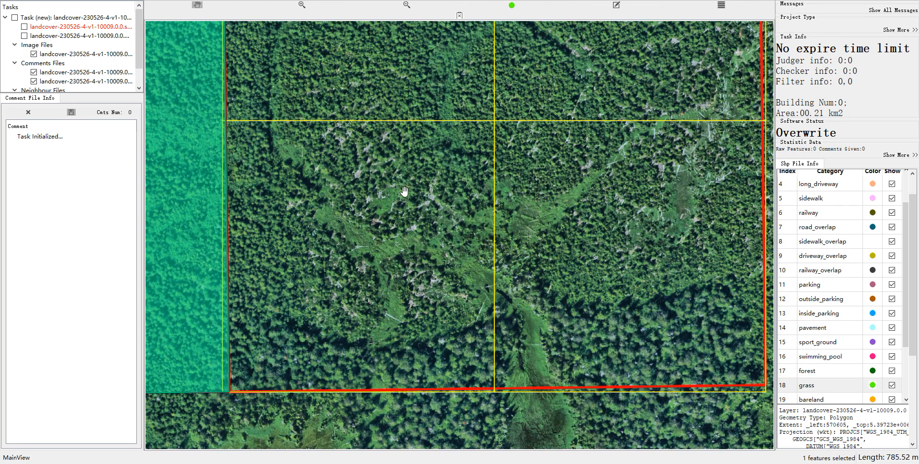
pyautogui.press('space')
pyautogui.moveTo(359, 194); pyautogui.dragTo(441, 293)
pyautogui.press('space')
pyautogui.press('space')
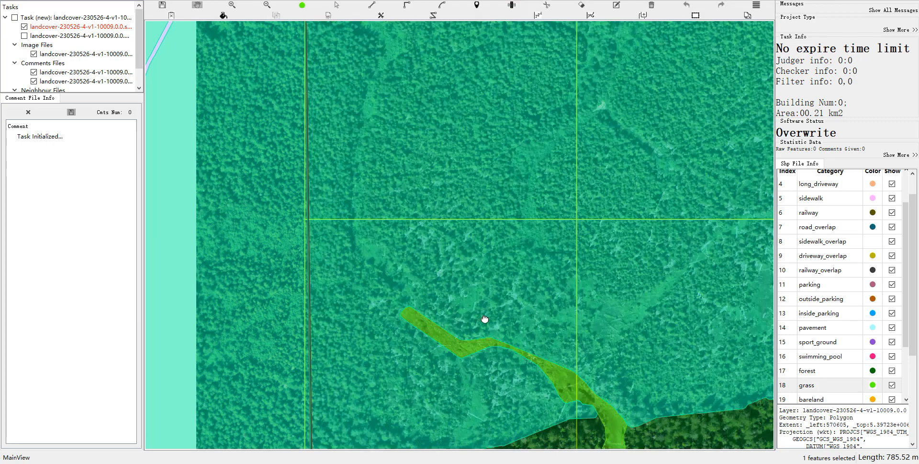
pyautogui.moveTo(630, 439); pyautogui.dragTo(543, 323)
pyautogui.press('space')
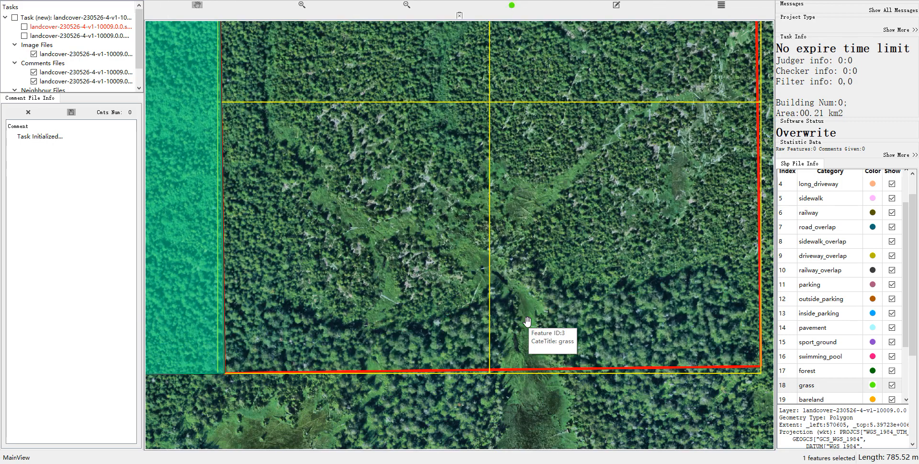
# Examine the northern and central shrub area of the task in the imagery and recheck the clearings branching off the grass strip
pyautogui.press('space')
pyautogui.moveTo(561, 199); pyautogui.dragTo(535, 261)
pyautogui.scroll(-1, 535, 261)
pyautogui.press('space')
pyautogui.press('space')
pyautogui.moveTo(403, 132); pyautogui.dragTo(431, 210)
pyautogui.press('space')
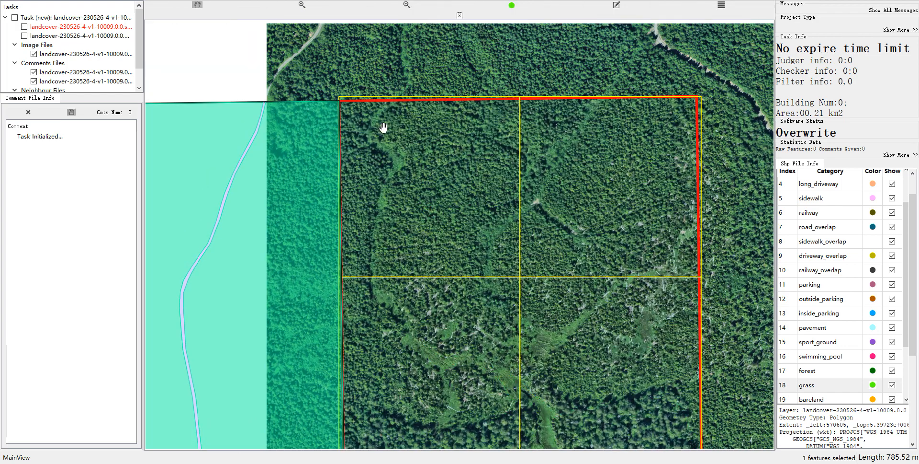
pyautogui.moveTo(526, 290); pyautogui.dragTo(476, 131)
pyautogui.press('space')
pyautogui.scroll(1, 402, 227)
pyautogui.scroll(1, 403, 228)
pyautogui.press('space')
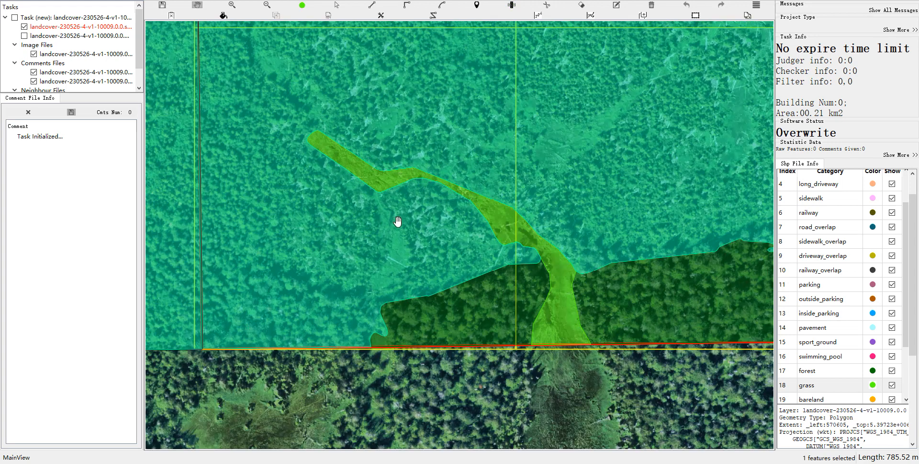
pyautogui.press('space')
# Cut the curved clearing running south from the grass strip out of the shrub area and classify it as grass
pyautogui.press('Escape')
pyautogui.press('c')
pyautogui.click(356, 177)
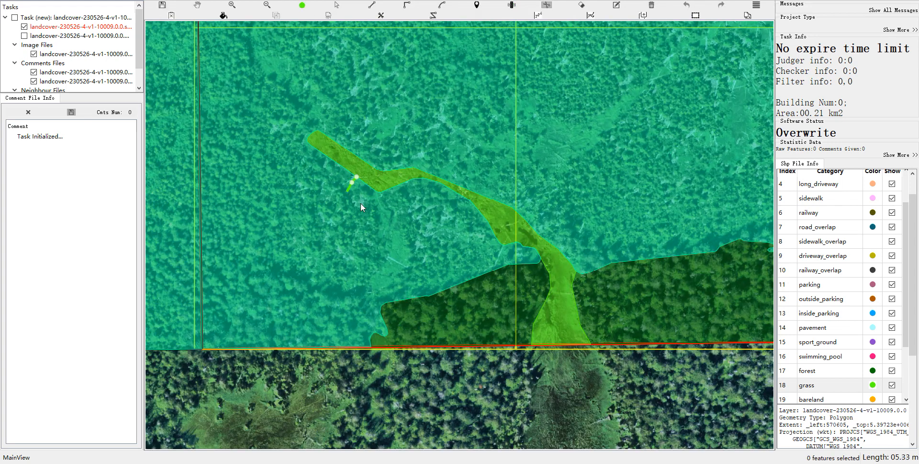
pyautogui.click(366, 293)
pyautogui.click(366, 299)
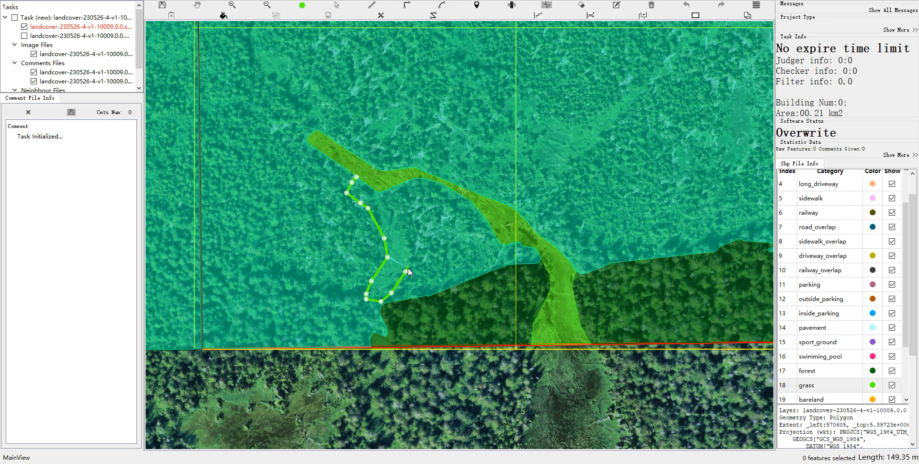
pyautogui.click(392, 194)
pyautogui.click(388, 187)
pyautogui.rightClick(387, 201)
pyautogui.press('Escape')
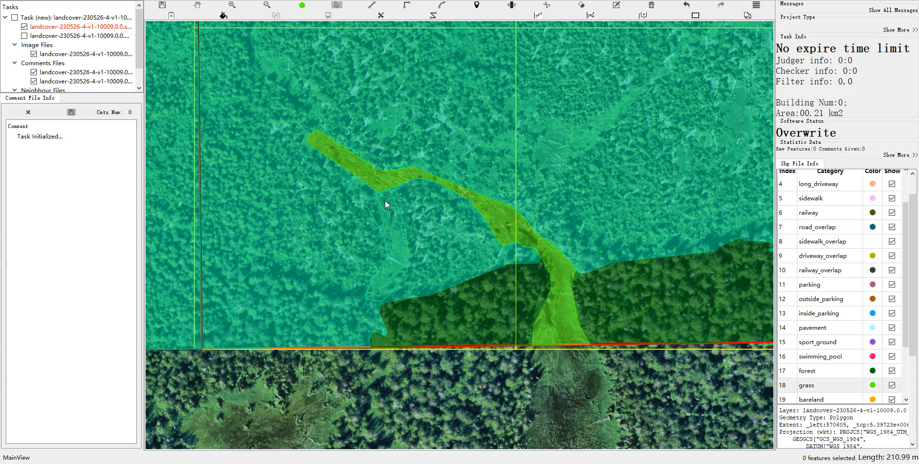
pyautogui.click(386, 209)
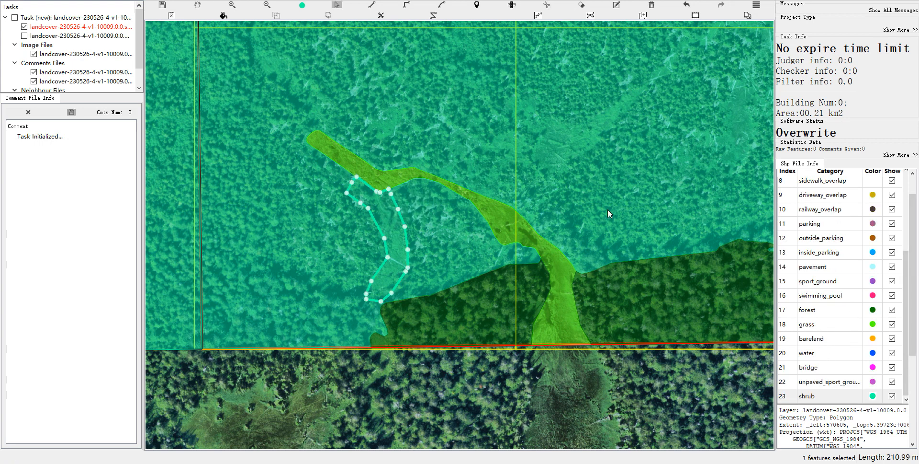
# Cut the clearing extending northeast from the grass strip out of the shrub area and classify it as grass
pyautogui.scroll(-4, 498, 226)
pyautogui.press('space')
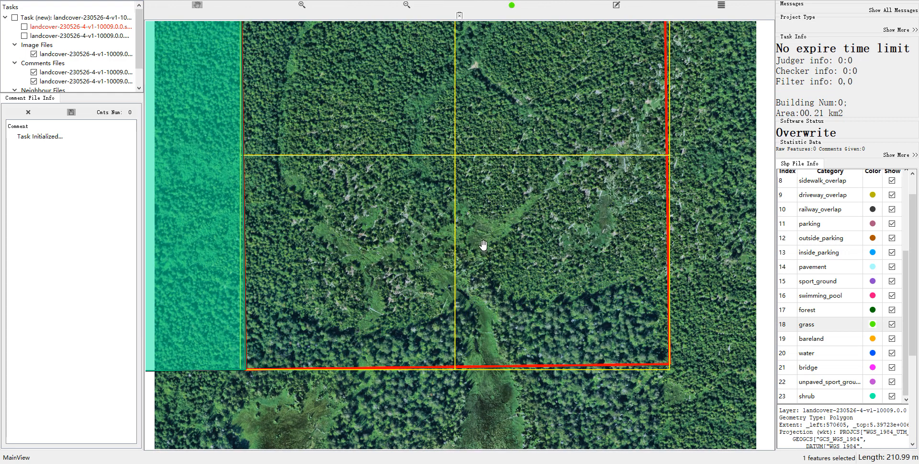
pyautogui.press('c')
pyautogui.click(398, 252)
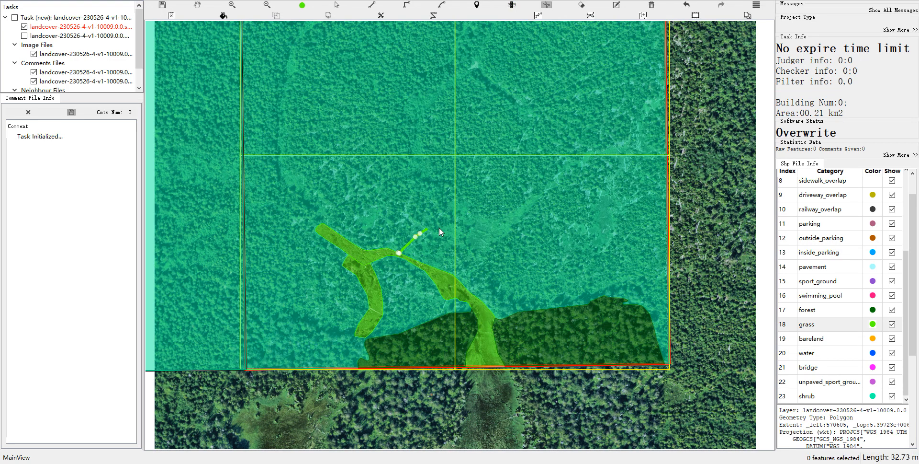
pyautogui.click(452, 206)
pyautogui.click(462, 203)
pyautogui.click(477, 209)
pyautogui.click(493, 215)
pyautogui.click(510, 218)
pyautogui.click(511, 222)
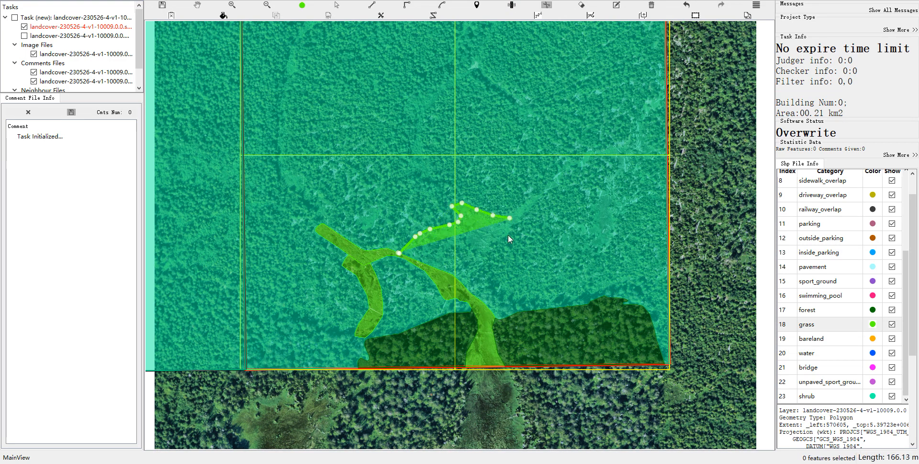
pyautogui.click(504, 238)
pyautogui.click(492, 245)
pyautogui.click(433, 266)
pyautogui.rightClick(436, 254)
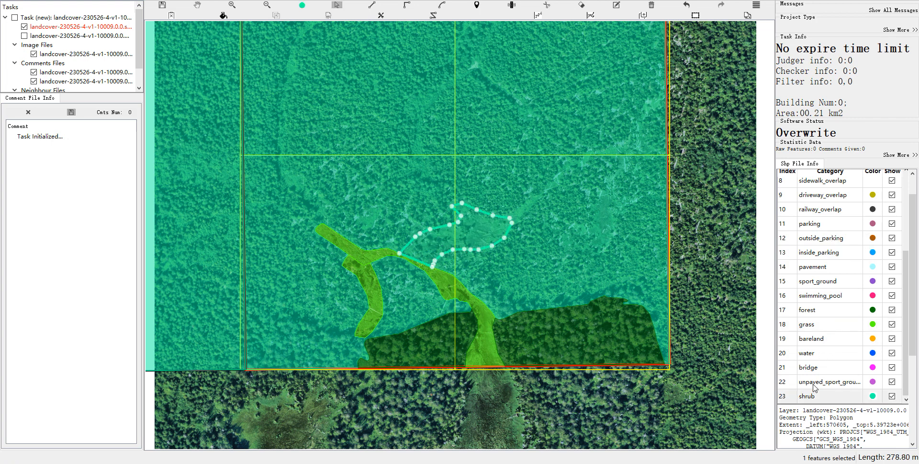
pyautogui.click(813, 326)
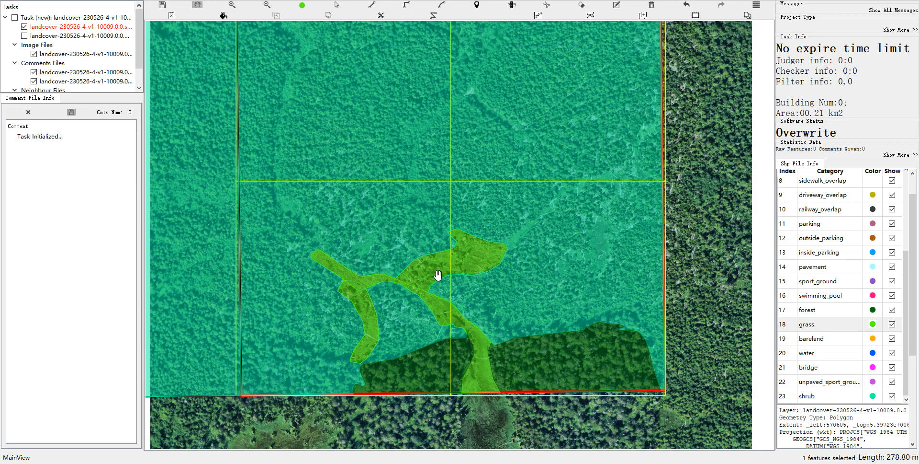
# Cut the tree-covered area along the southwestern boundary out of the shrub and classify it as forest
pyautogui.press('space')
pyautogui.scroll(-2, 415, 284)
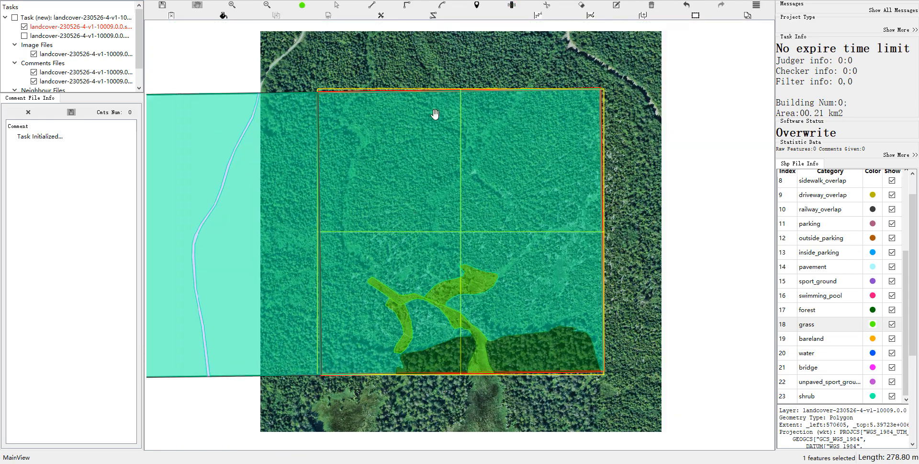
pyautogui.press('space')
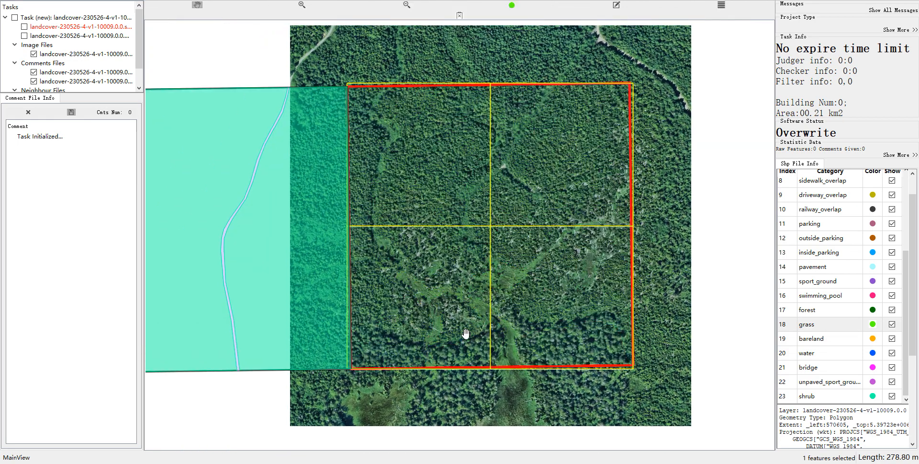
pyautogui.scroll(3, 392, 357)
pyautogui.press('space')
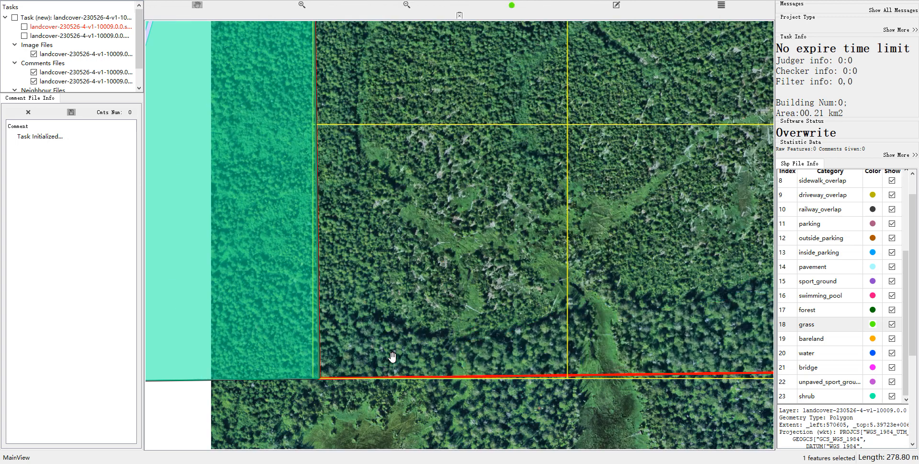
pyautogui.press('space')
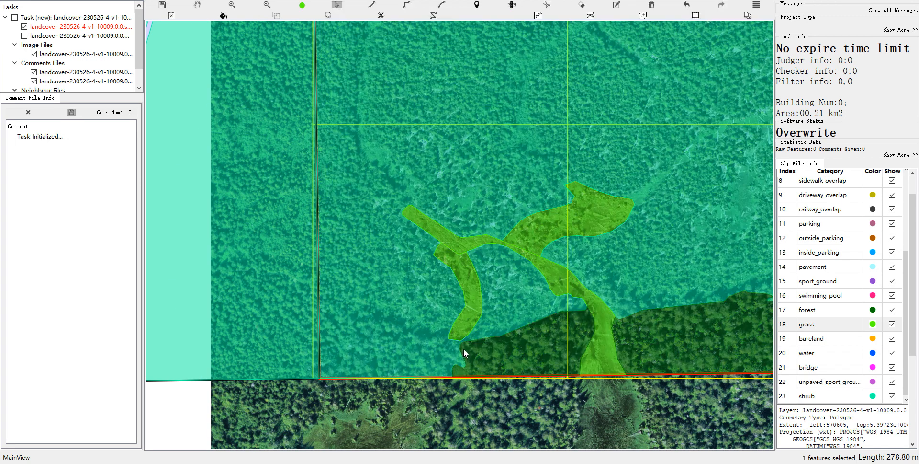
pyautogui.click(460, 342)
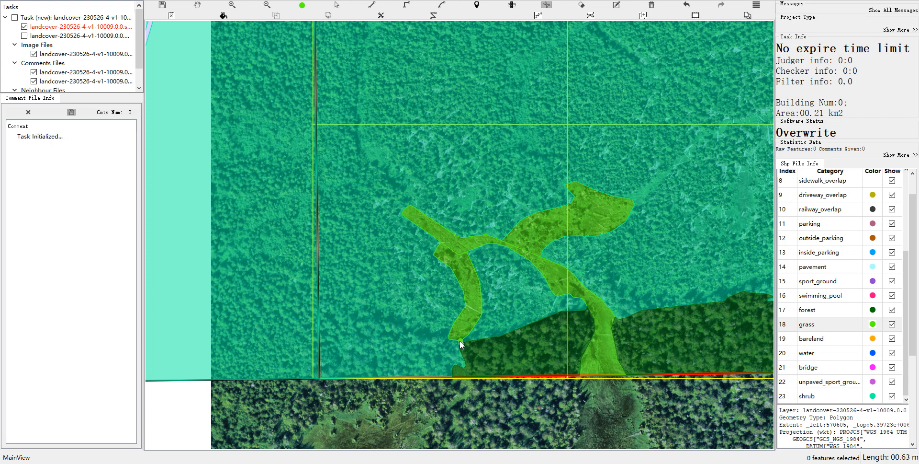
pyautogui.click(449, 338)
pyautogui.click(379, 324)
pyautogui.click(360, 315)
pyautogui.click(355, 314)
pyautogui.click(351, 336)
pyautogui.click(342, 361)
pyautogui.click(336, 379)
pyautogui.click(331, 395)
pyautogui.rightClick(341, 398)
pyautogui.press('s')
pyautogui.click(381, 364)
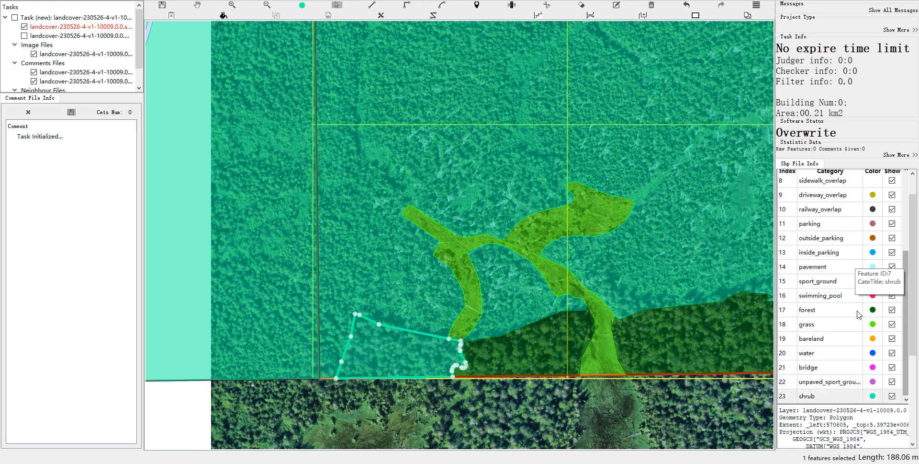
pyautogui.click(821, 320)
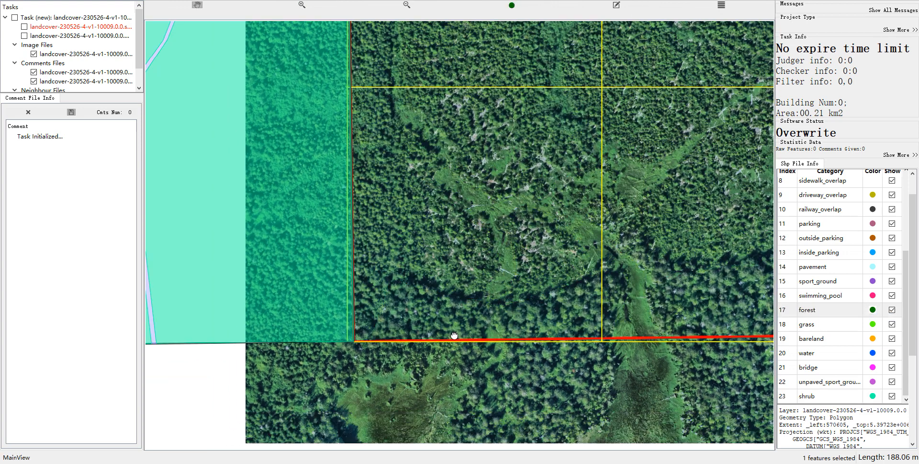
# Review the corrected grass and forest areas of task landcover-230526-4-v1-10009.0.0 against the bare imagery
pyautogui.scroll(-2, 551, 307)
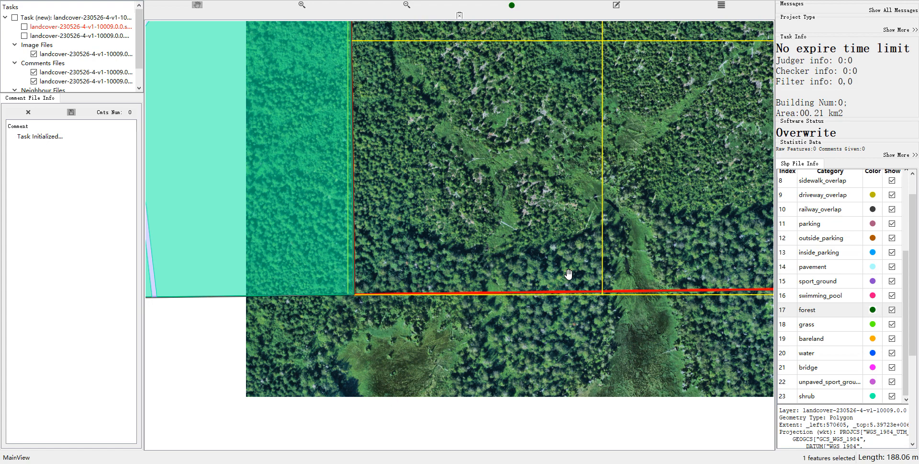
pyautogui.moveTo(509, 277); pyautogui.dragTo(241, 272)
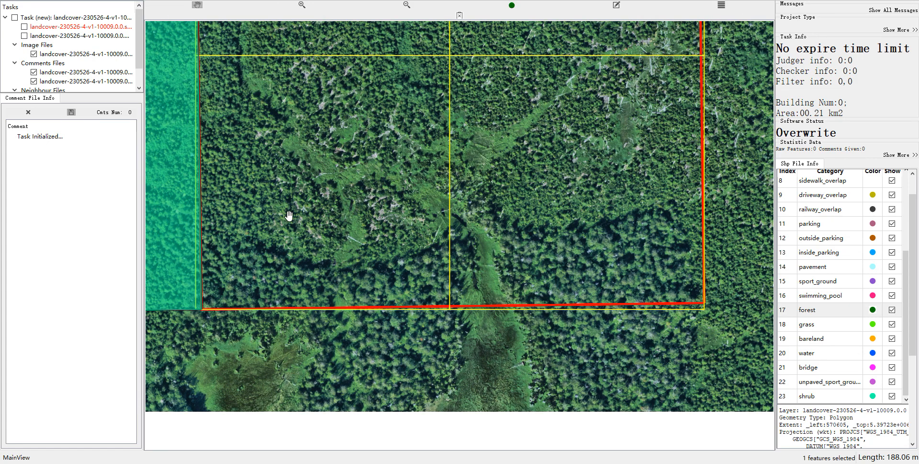
pyautogui.moveTo(282, 211); pyautogui.dragTo(551, 263)
pyautogui.scroll(-1, 551, 264)
pyautogui.press('space')
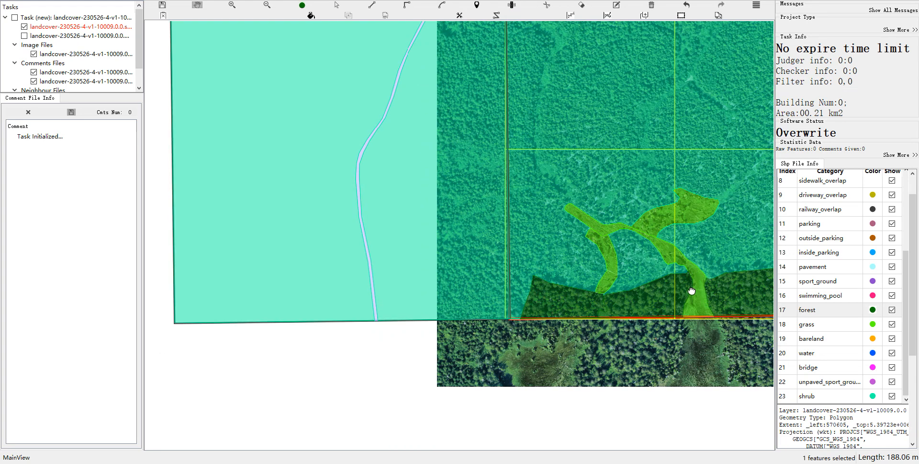
pyautogui.moveTo(682, 291); pyautogui.dragTo(513, 302)
pyautogui.scroll(-1, 572, 300)
pyautogui.moveTo(606, 287); pyautogui.dragTo(603, 305)
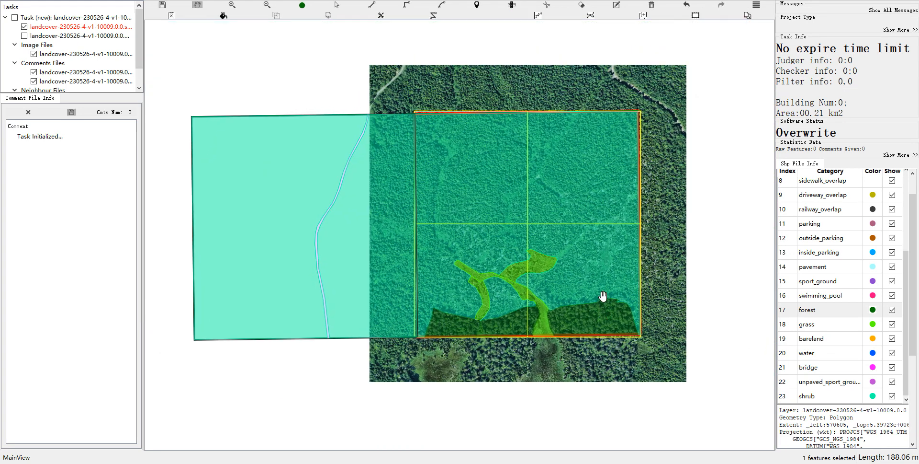
pyautogui.moveTo(570, 259); pyautogui.dragTo(575, 248)
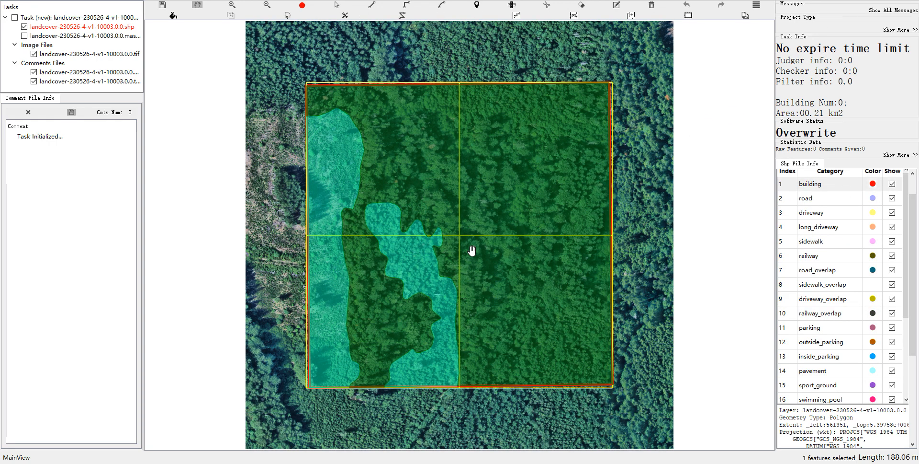
# Compare the two shrub areas of task landcover-230526-4-v1-10003.0.0 with the bare imagery
pyautogui.moveTo(472, 251); pyautogui.dragTo(491, 235)
pyautogui.press('space')
pyautogui.press('space')
pyautogui.press('space')
pyautogui.press('space')
pyautogui.press('space')
pyautogui.press('space')
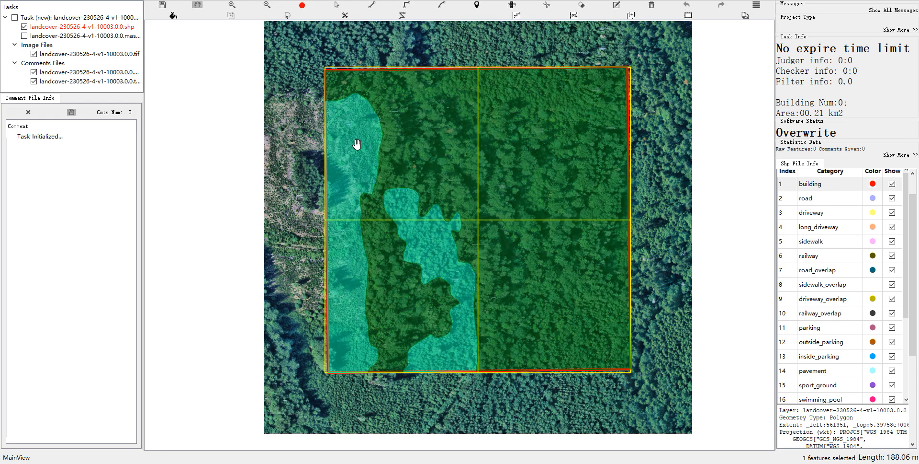
pyautogui.press('space')
pyautogui.scroll(1, 344, 155)
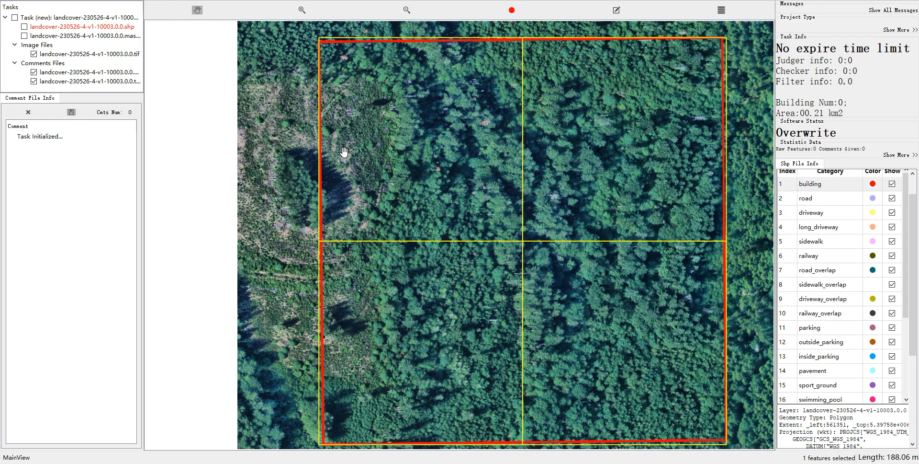
# Reclassify the long shrub area along the western boundary as grass
pyautogui.press('space')
pyautogui.press('space')
pyautogui.moveTo(372, 353); pyautogui.dragTo(351, 235)
pyautogui.press('space')
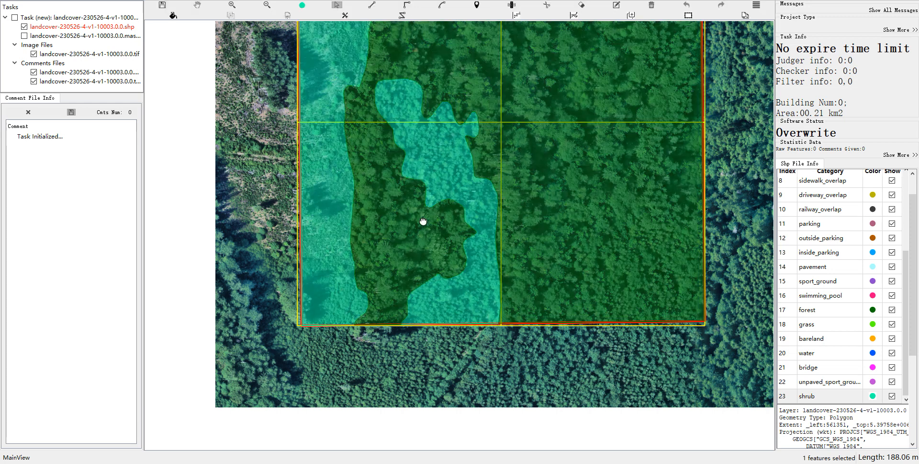
pyautogui.moveTo(421, 222); pyautogui.dragTo(456, 291)
pyautogui.press('space')
pyautogui.press('space')
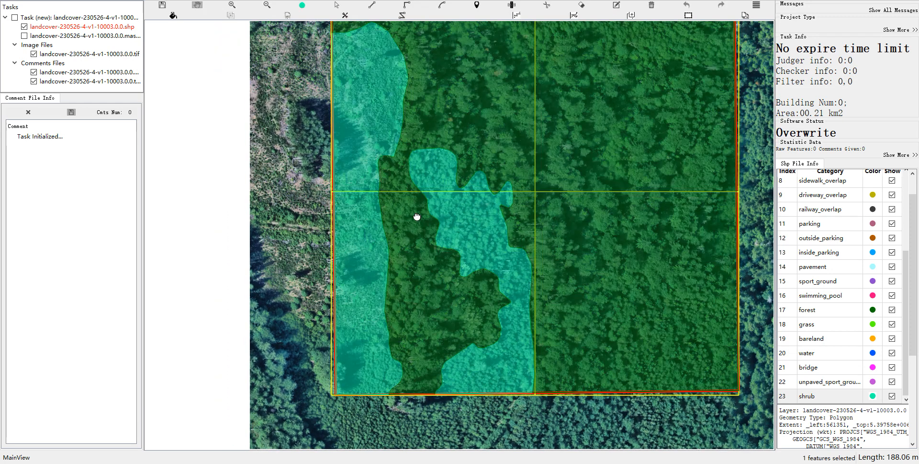
pyautogui.moveTo(369, 110); pyautogui.dragTo(378, 156)
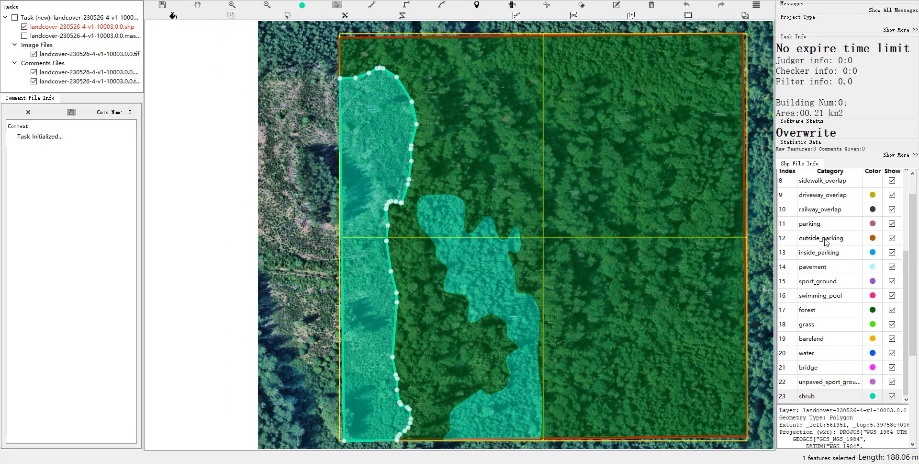
pyautogui.click(799, 321)
# Check the western grass strip, the remaining shrub patch and the surrounding forest against the bare imagery
pyautogui.moveTo(461, 294); pyautogui.dragTo(438, 233)
pyautogui.press('space')
pyautogui.press('space')
pyautogui.press('space')
pyautogui.press('space')
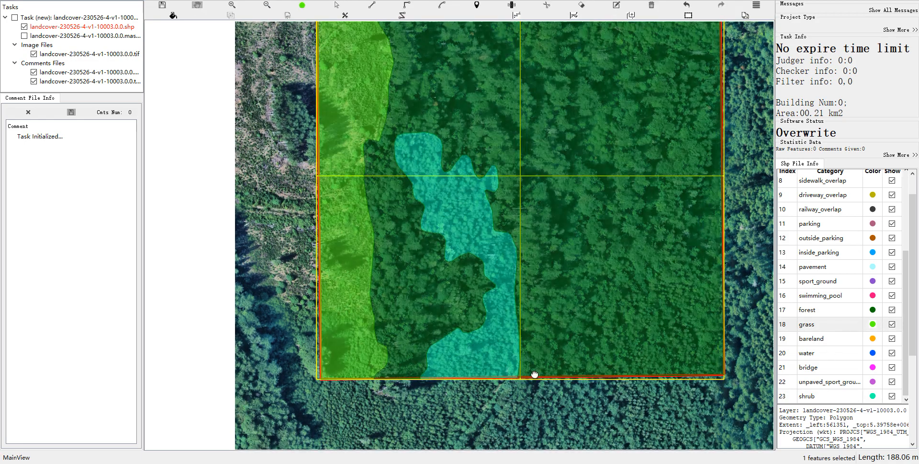
pyautogui.moveTo(557, 365); pyautogui.dragTo(519, 379)
pyautogui.press('space')
pyautogui.scroll(-1, 519, 379)
pyautogui.press('space')
pyautogui.press('s')
pyautogui.click(354, 199)
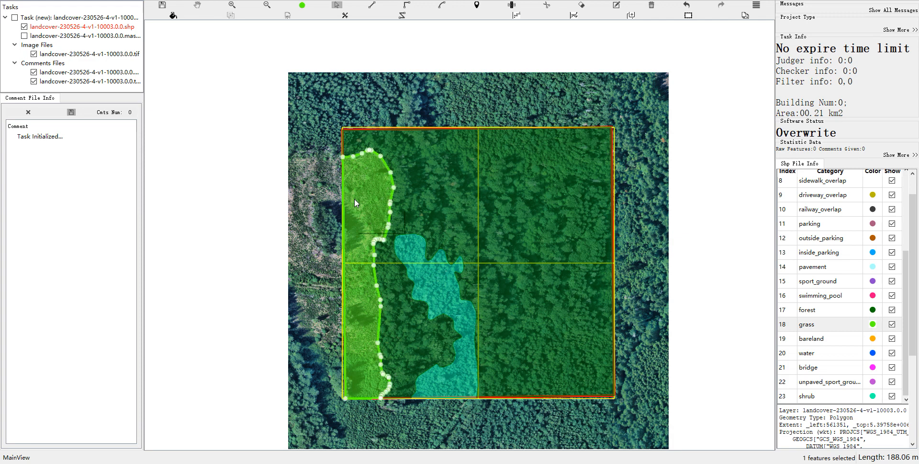
pyautogui.press('space')
pyautogui.press('space')
pyautogui.press('h')
pyautogui.moveTo(468, 232)
pyautogui.mouseDown()
pyautogui.moveTo(460, 196)
pyautogui.moveTo(480, 232)
pyautogui.mouseUp()
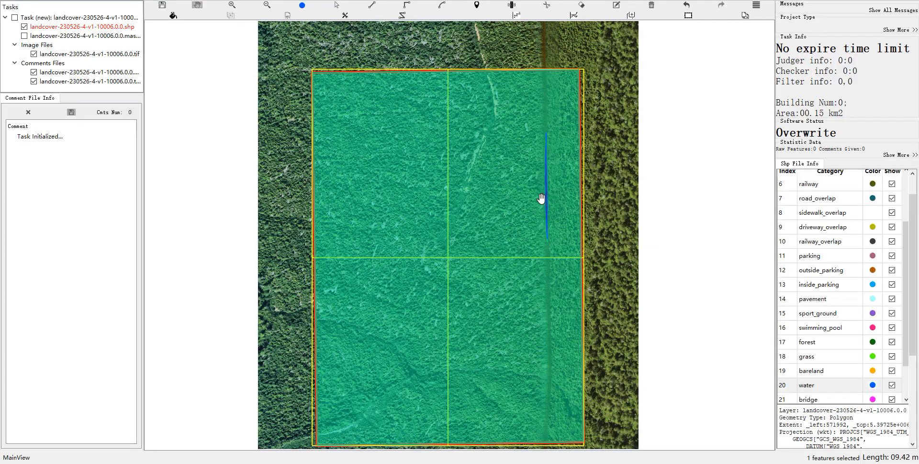
# Compare the thin water strip near the eastern boundary with the bare imagery and merge it into the surrounding shrub area
pyautogui.moveTo(541, 199); pyautogui.dragTo(555, 167)
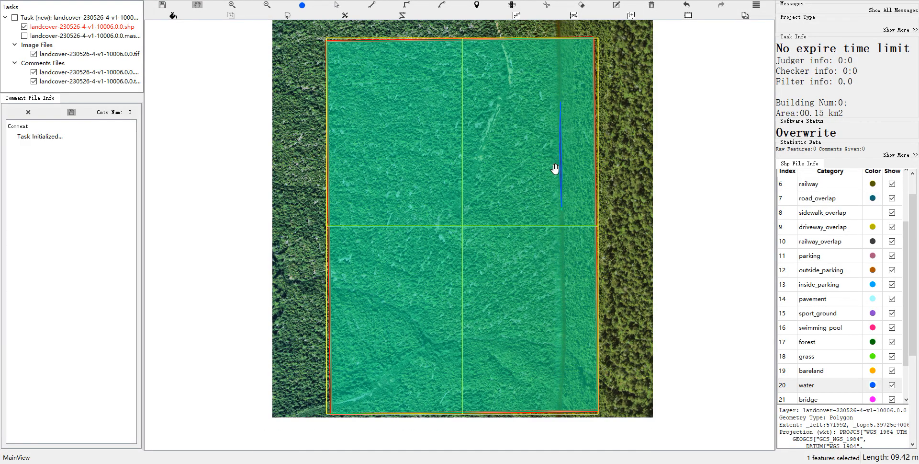
pyautogui.press('v')
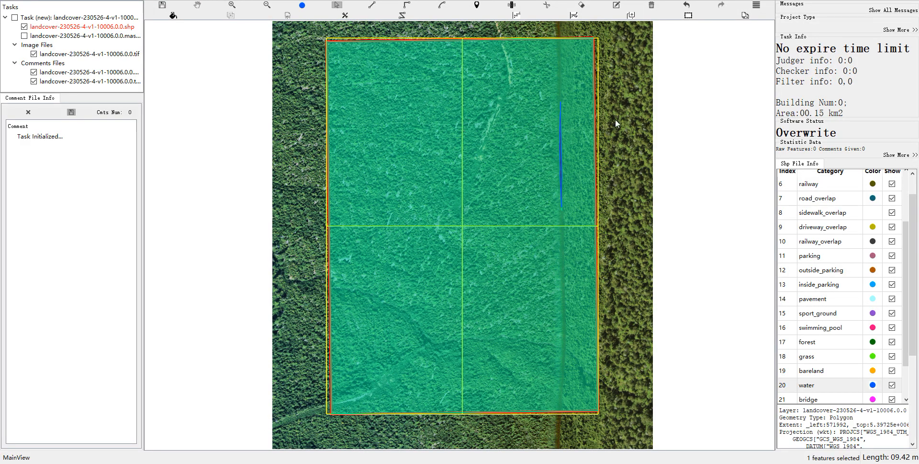
pyautogui.press('space')
pyautogui.scroll(1, 567, 135)
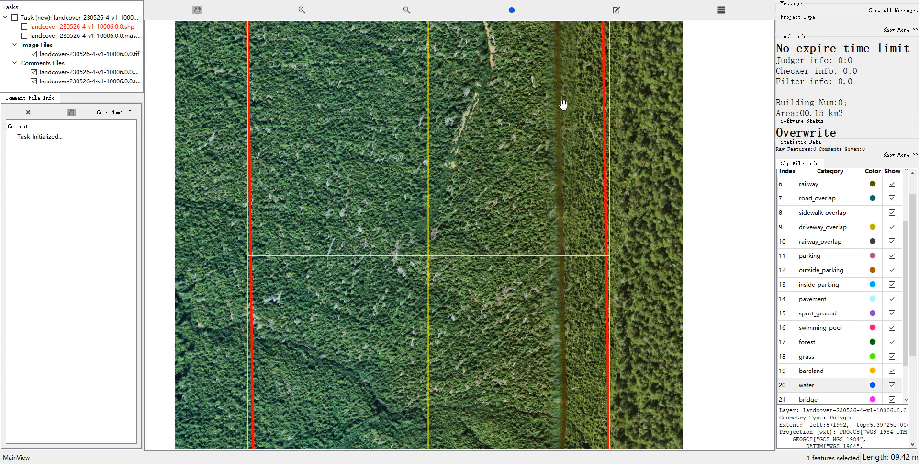
pyautogui.press('space')
pyautogui.moveTo(506, 113); pyautogui.dragTo(591, 143)
pyautogui.press('m')
pyautogui.moveTo(433, 153); pyautogui.dragTo(486, 162)
pyautogui.press('s')
pyautogui.moveTo(591, 86); pyautogui.dragTo(637, 121)
pyautogui.press('c')
pyautogui.press('m')
pyautogui.scroll(-1, 591, 184)
pyautogui.moveTo(581, 193); pyautogui.dragTo(566, 182)
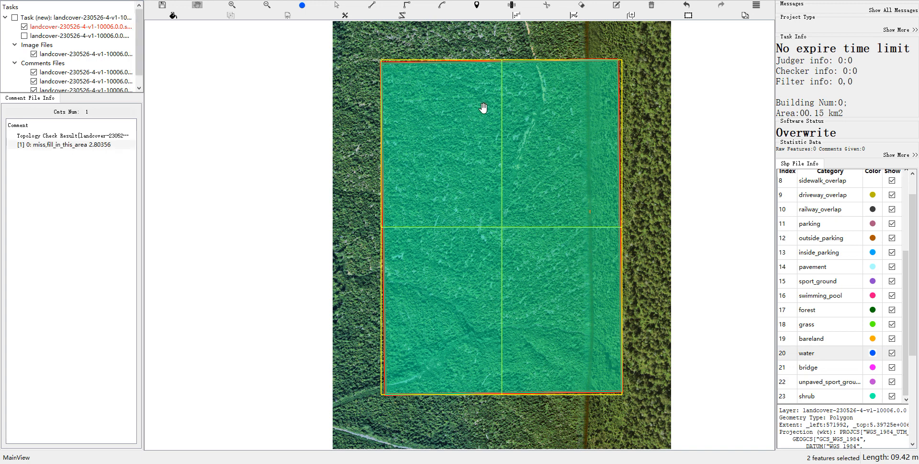
# Go to the missing area flagged by the topology check and fill the gap with the shrub category
pyautogui.click(95, 147)
pyautogui.scroll(4, 832, 223)
pyautogui.scroll(-5, 838, 244)
pyautogui.click(825, 327)
pyautogui.scroll(5, 830, 220)
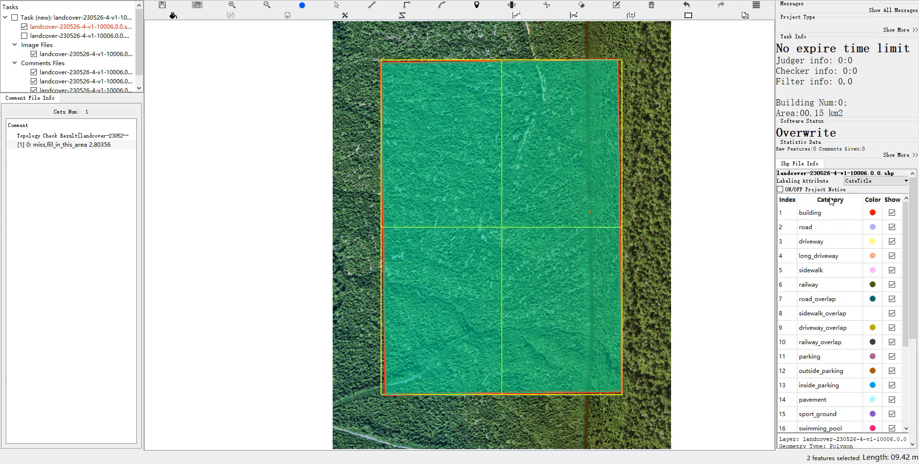
pyautogui.scroll(-1, 820, 261)
pyautogui.scroll(-2, 817, 286)
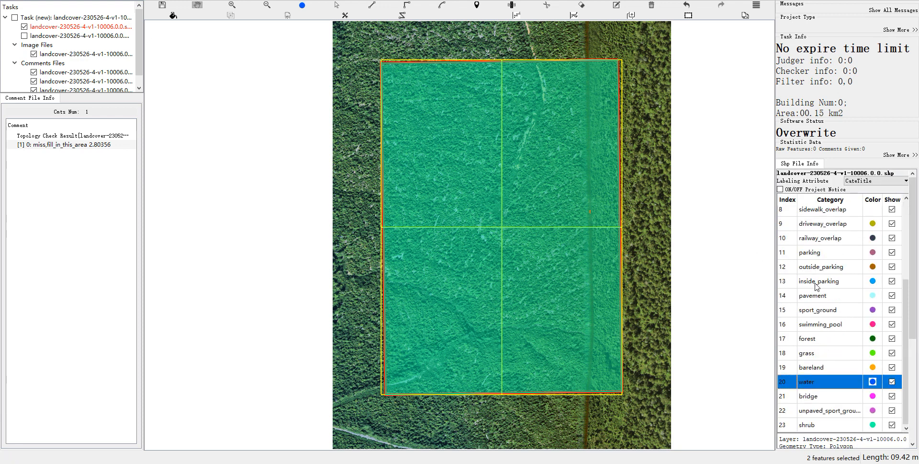
pyautogui.scroll(-3, 835, 333)
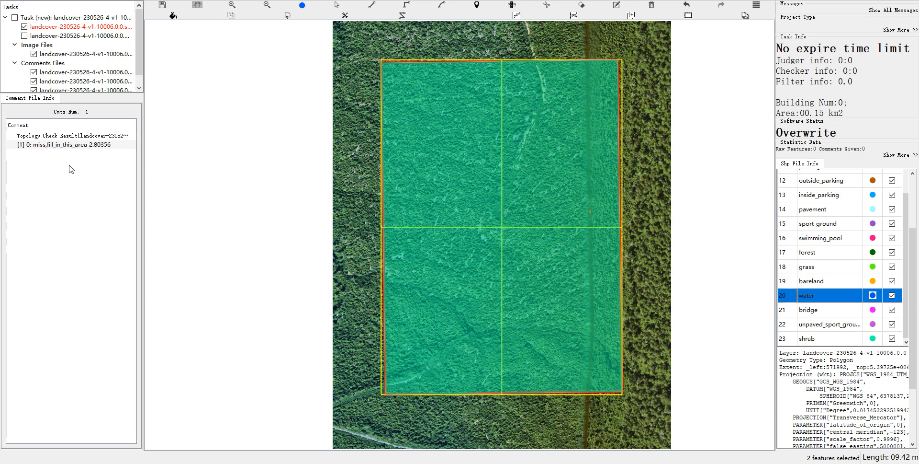
pyautogui.click(74, 144)
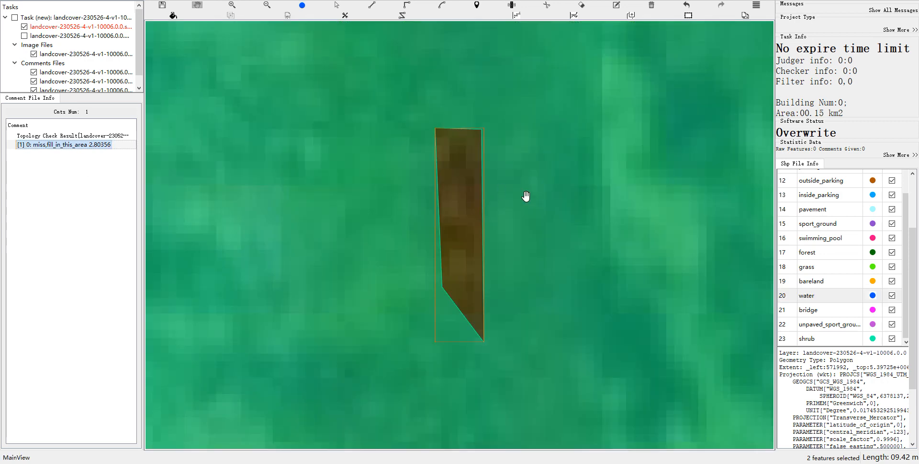
pyautogui.scroll(-3, 542, 215)
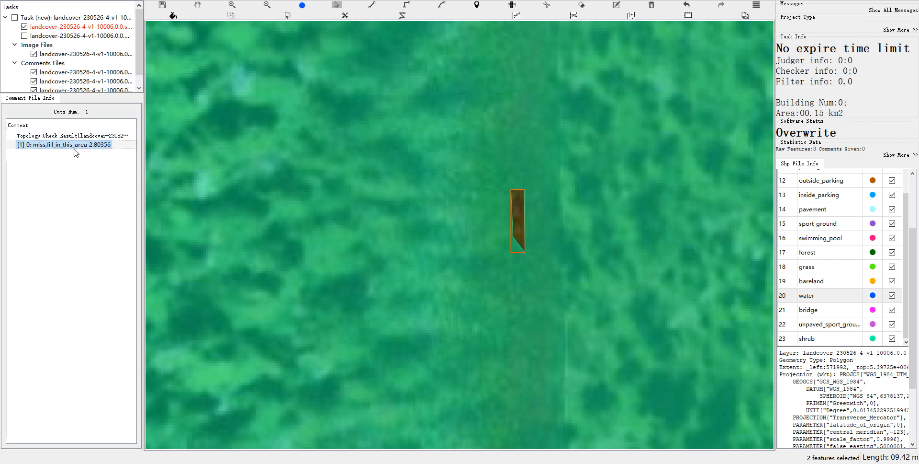
pyautogui.scroll(-2, 829, 312)
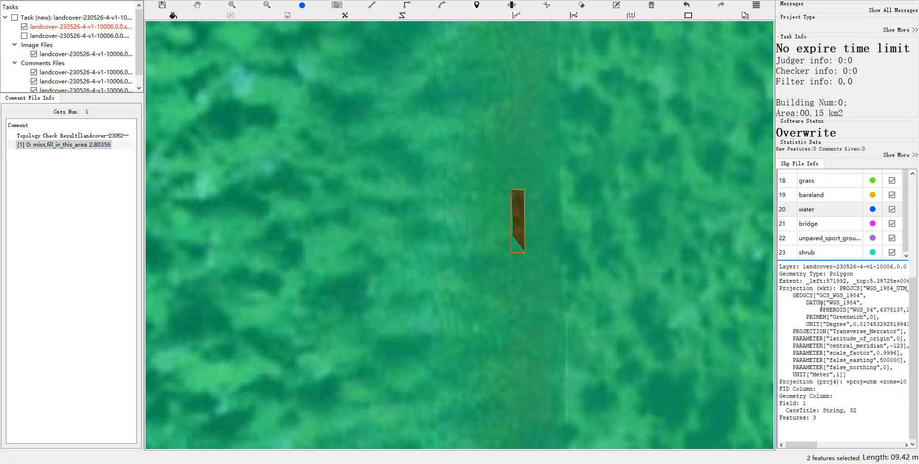
pyautogui.click(860, 251)
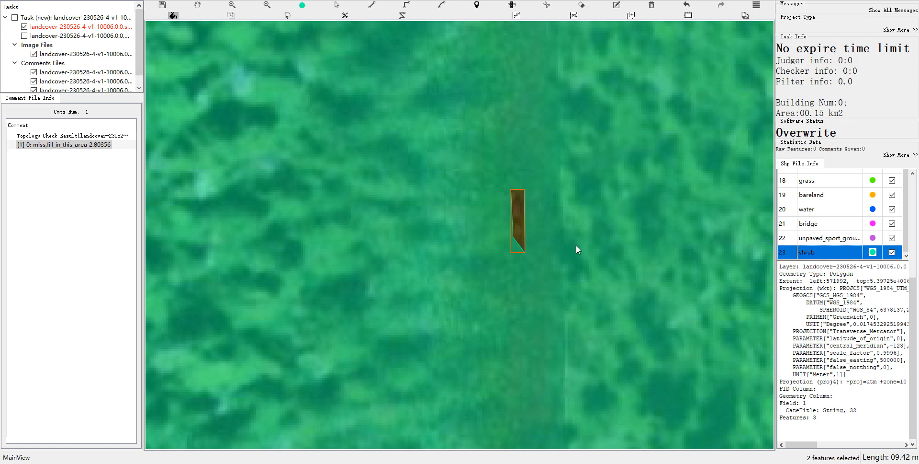
pyautogui.click(519, 228)
# Select the filled gap with the surrounding shrub and review the area of task landcover-230526-4-v1-10006.0.0
pyautogui.press('s')
pyautogui.moveTo(423, 144); pyautogui.dragTo(610, 317)
pyautogui.scroll(-1, 610, 317)
pyautogui.scroll(-5, 611, 317)
pyautogui.press('space')
pyautogui.moveTo(573, 249); pyautogui.dragTo(590, 221)
pyautogui.scroll(-4, 590, 221)
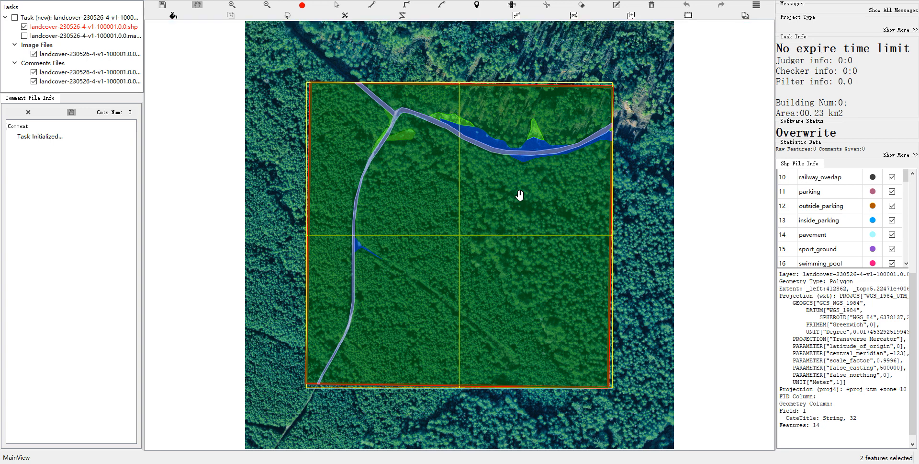
# Compare the labeled roads, water, grass and forest of task landcover-230526-4-v1-100001.0.0 with the bare imagery
pyautogui.moveTo(520, 195); pyautogui.dragTo(520, 218)
pyautogui.press('space')
pyautogui.scroll(1, 381, 287)
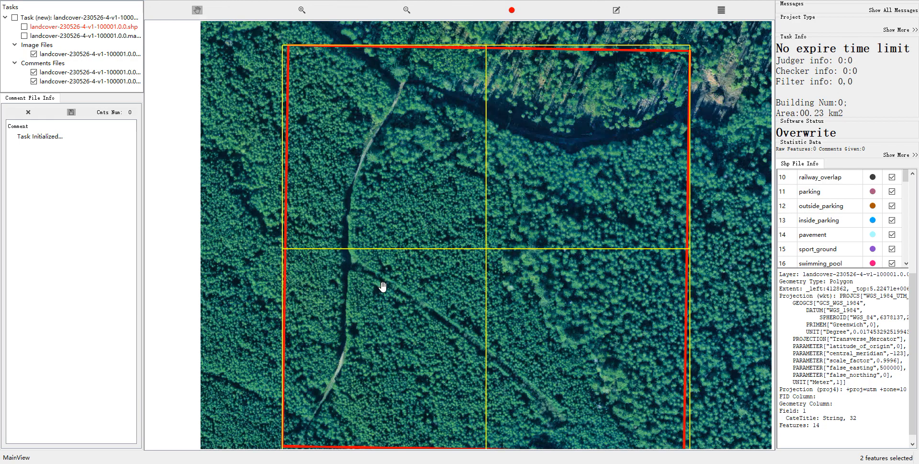
pyautogui.press('space')
pyautogui.moveTo(375, 302); pyautogui.dragTo(340, 219)
pyautogui.press('space')
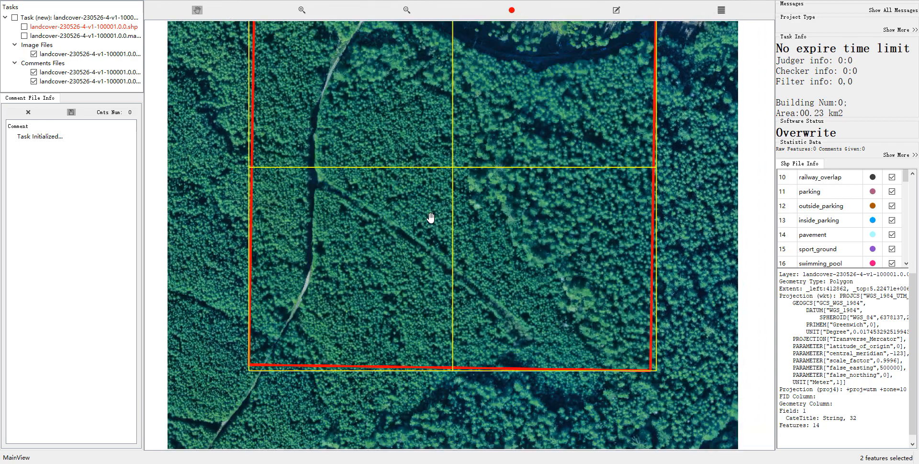
pyautogui.press('space')
pyautogui.moveTo(401, 196); pyautogui.dragTo(400, 246)
pyautogui.press('space')
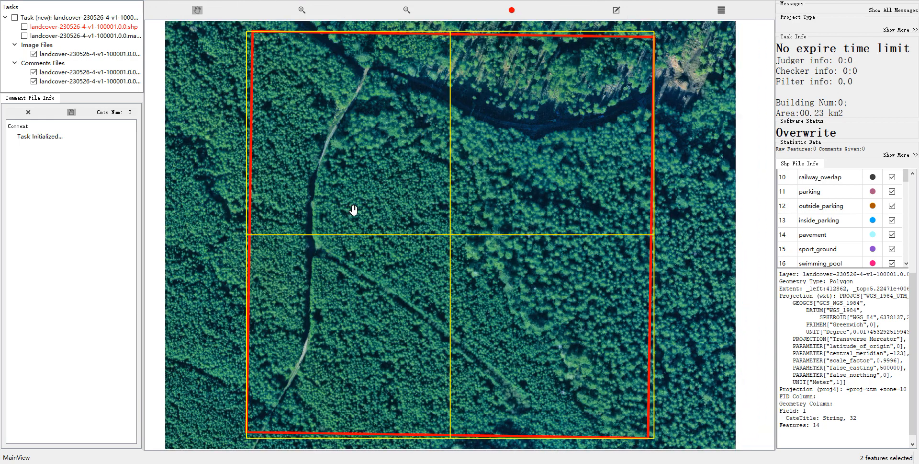
# Merge the small water area beside the north-south road into the surrounding forest
pyautogui.press('space')
pyautogui.press('s')
pyautogui.moveTo(345, 231); pyautogui.dragTo(337, 301)
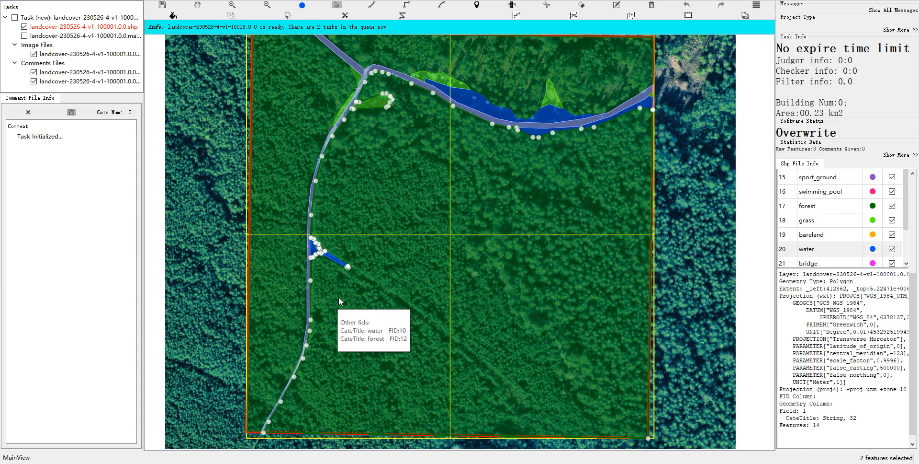
pyautogui.press('m')
# Merge the grass patch east of the north-south road, just below the junction, into the forest
pyautogui.press('h')
pyautogui.moveTo(367, 164); pyautogui.dragTo(357, 203)
pyautogui.press('space')
pyautogui.press('space')
pyautogui.press('s')
pyautogui.moveTo(372, 139); pyautogui.dragTo(372, 140)
pyautogui.press('m')
# Merge the grass area west of the road junction, including its remaining sliver, into the adjacent forest
pyautogui.moveTo(315, 121); pyautogui.dragTo(340, 140)
pyautogui.press('m')
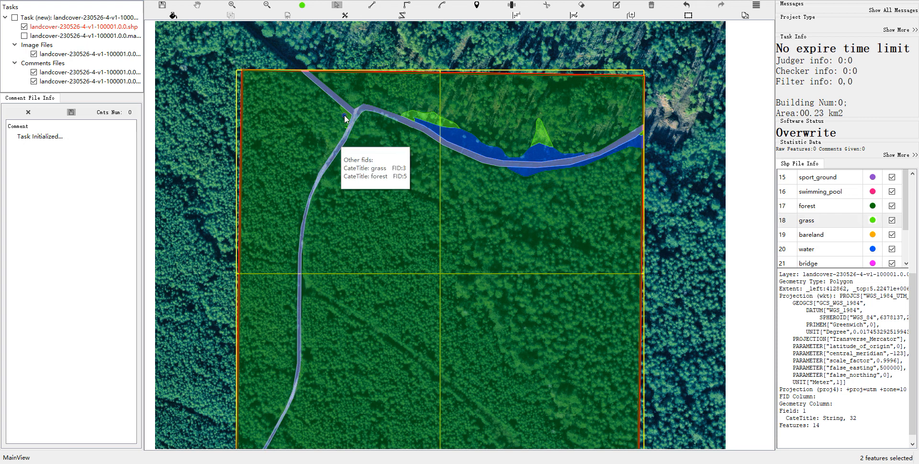
pyautogui.click(345, 116)
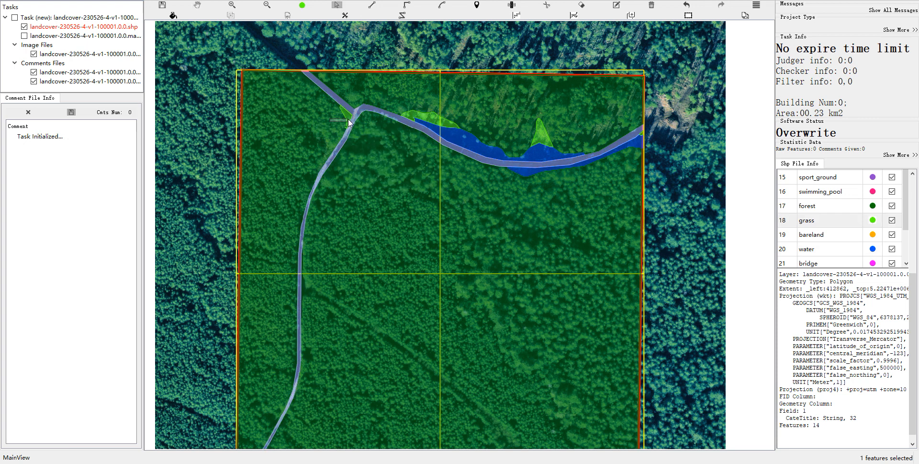
pyautogui.click(349, 119)
pyautogui.scroll(5, 349, 125)
pyautogui.moveTo(322, 113); pyautogui.dragTo(349, 129)
pyautogui.press('m')
# Check the area north of the curved road against the imagery and merge its western grass patch and water into the forest
pyautogui.moveTo(448, 175); pyautogui.dragTo(289, 226)
pyautogui.press('space')
pyautogui.scroll(-3, 436, 207)
pyautogui.press('space')
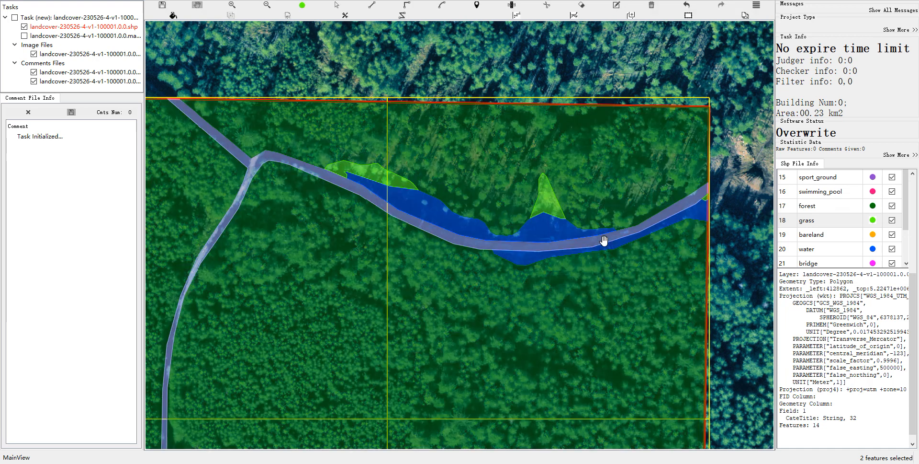
pyautogui.moveTo(378, 133); pyautogui.dragTo(440, 190)
pyautogui.press('m')
# Try to merge the triangular grass patch north of the curved road into the forest, and undo the change
pyautogui.press('space')
pyautogui.moveTo(532, 186); pyautogui.dragTo(507, 170)
pyautogui.press('space')
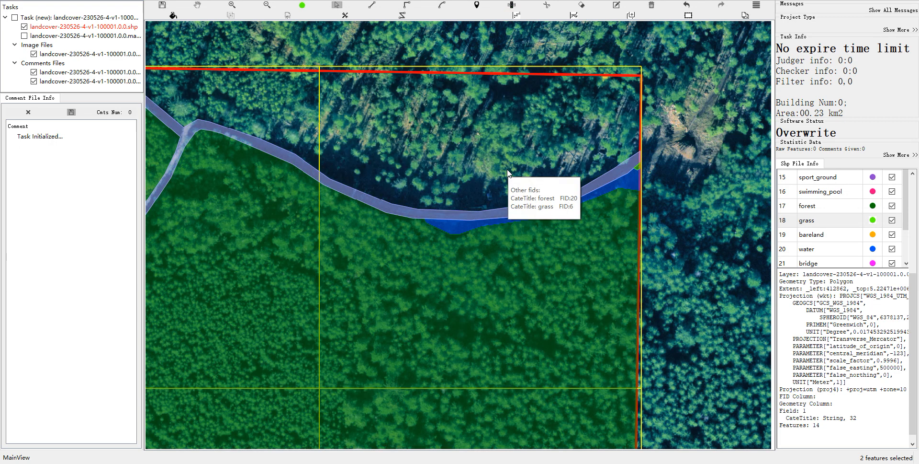
pyautogui.hotkey('ctrl', 'z')
# Merge the remaining triangular grass patch north of the curved road into the forest and compare with the bare imagery
pyautogui.moveTo(394, 122); pyautogui.dragTo(495, 168)
pyautogui.press('m')
pyautogui.press('space')
pyautogui.press('space')
# Merge the water strip along the south side of the curved road into the southern forest
pyautogui.moveTo(397, 307); pyautogui.dragTo(464, 231)
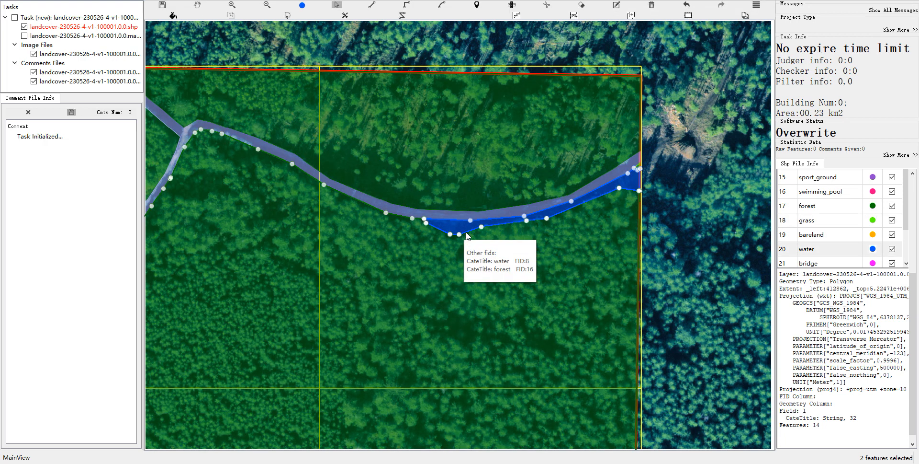
pyautogui.press('m')
pyautogui.scroll(-1, 464, 231)
# Merge the tiny grass patch at the road's eastern end into the forest and review the whole task area
pyautogui.press('h')
pyautogui.moveTo(435, 269); pyautogui.dragTo(486, 166)
pyautogui.press('s')
pyautogui.moveTo(640, 84); pyautogui.dragTo(636, 93)
pyautogui.scroll(2, 636, 93)
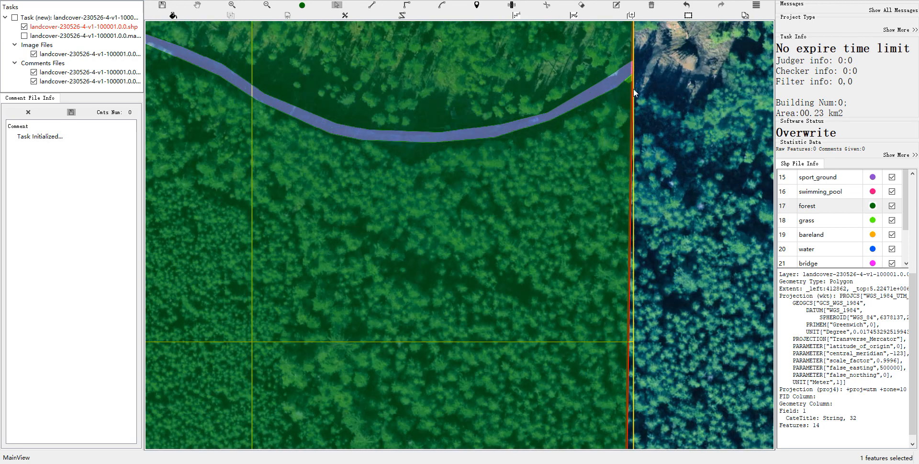
pyautogui.moveTo(637, 84); pyautogui.dragTo(637, 82)
pyautogui.press('m')
pyautogui.scroll(-2, 608, 176)
pyautogui.press('h')
pyautogui.moveTo(415, 272); pyautogui.dragTo(506, 164)
pyautogui.scroll(-2, 410, 261)
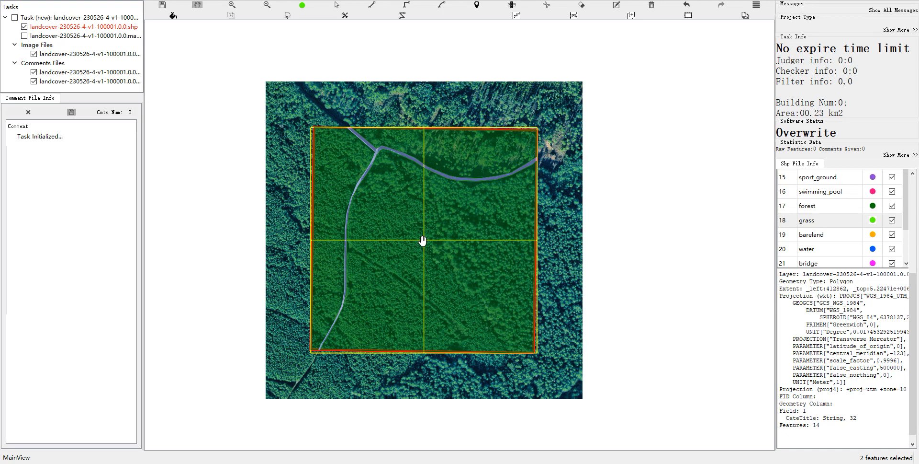